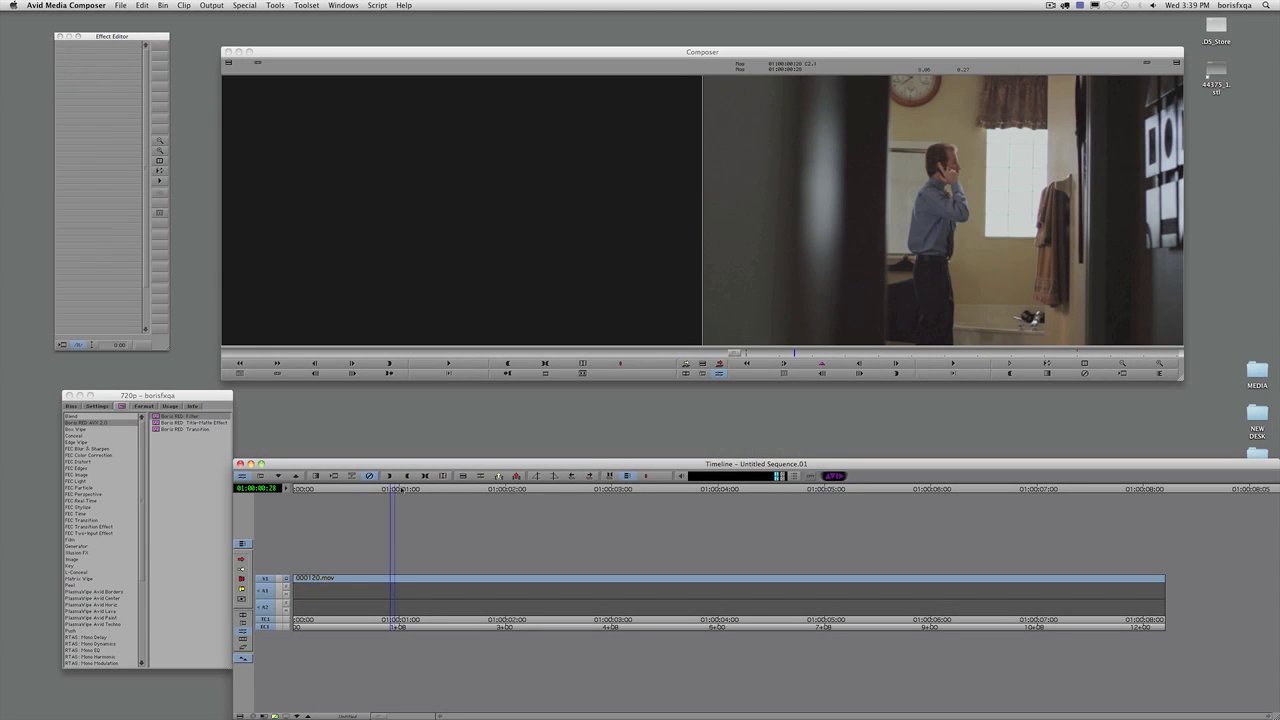
Apply the Boris RED Filter to the 000120.mov clip at 01:00:03:10 and launch its user interface.
left_click_drag(401, 489, 651, 475)
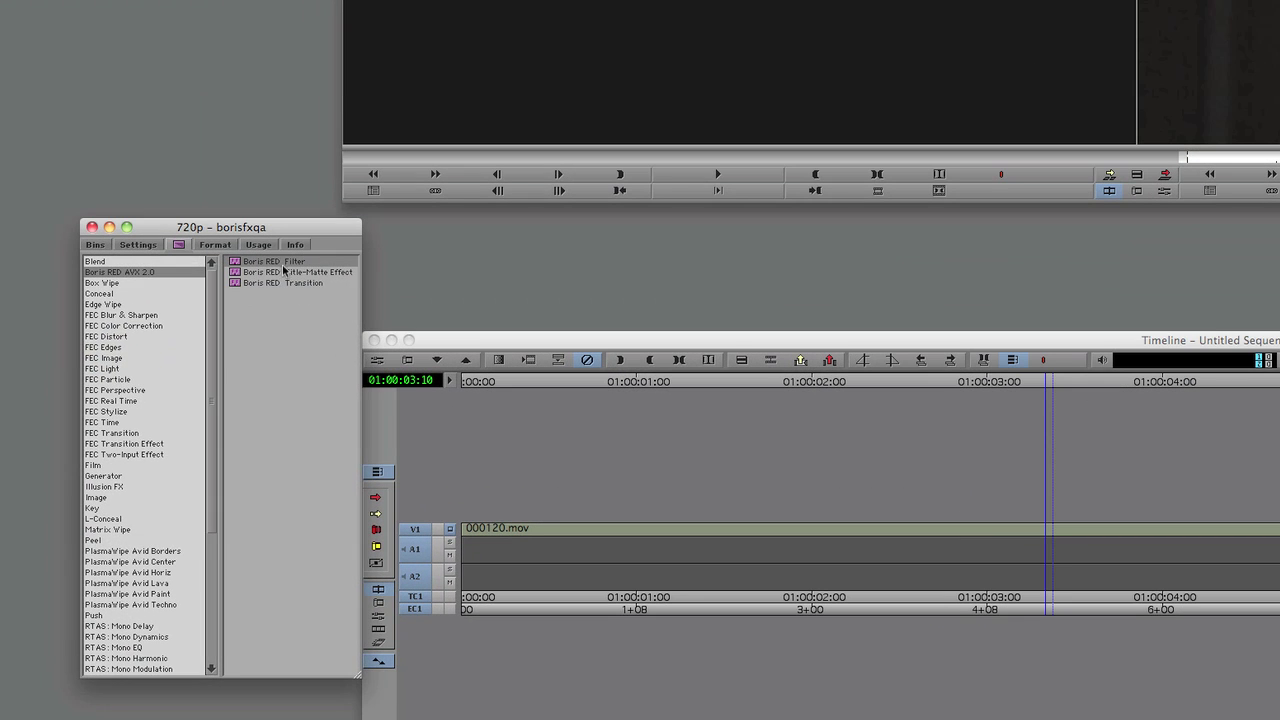
left_click_drag(184, 417, 366, 579)
left_click(381, 361)
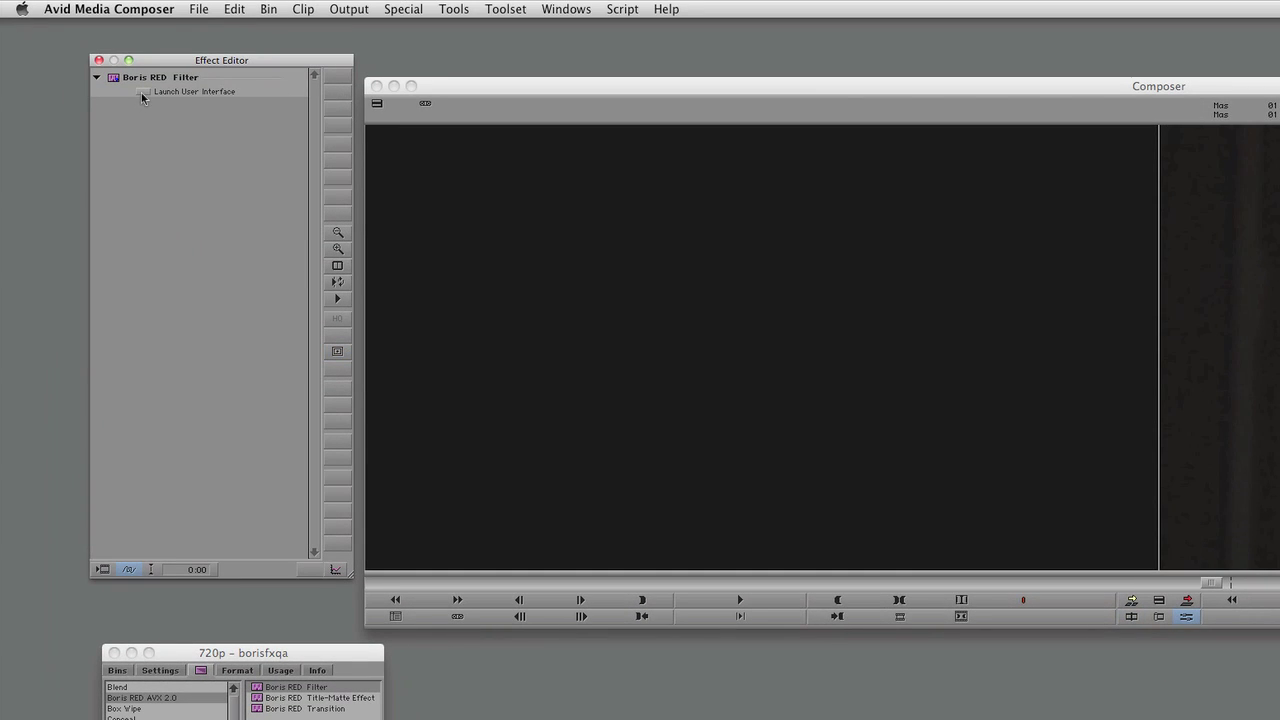
left_click(142, 91)
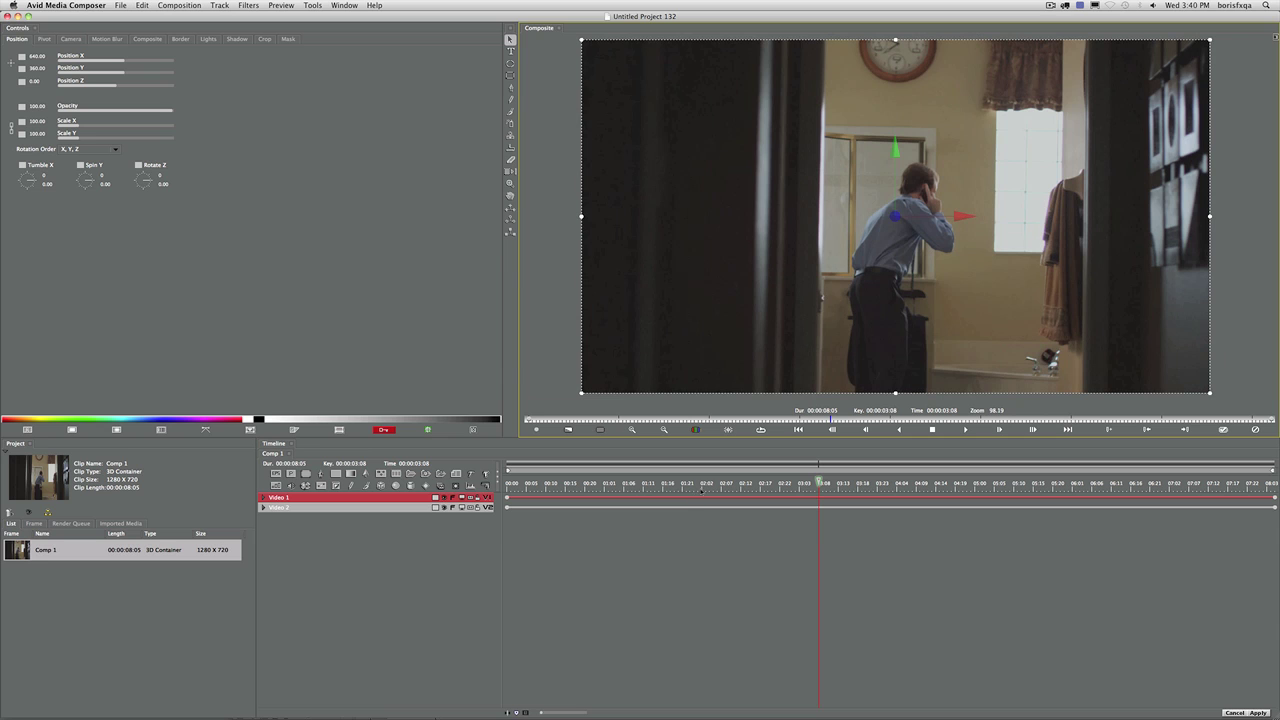
Delete the Video 2 track from the Comp 1 composition.
left_click_drag(701, 490, 1033, 495)
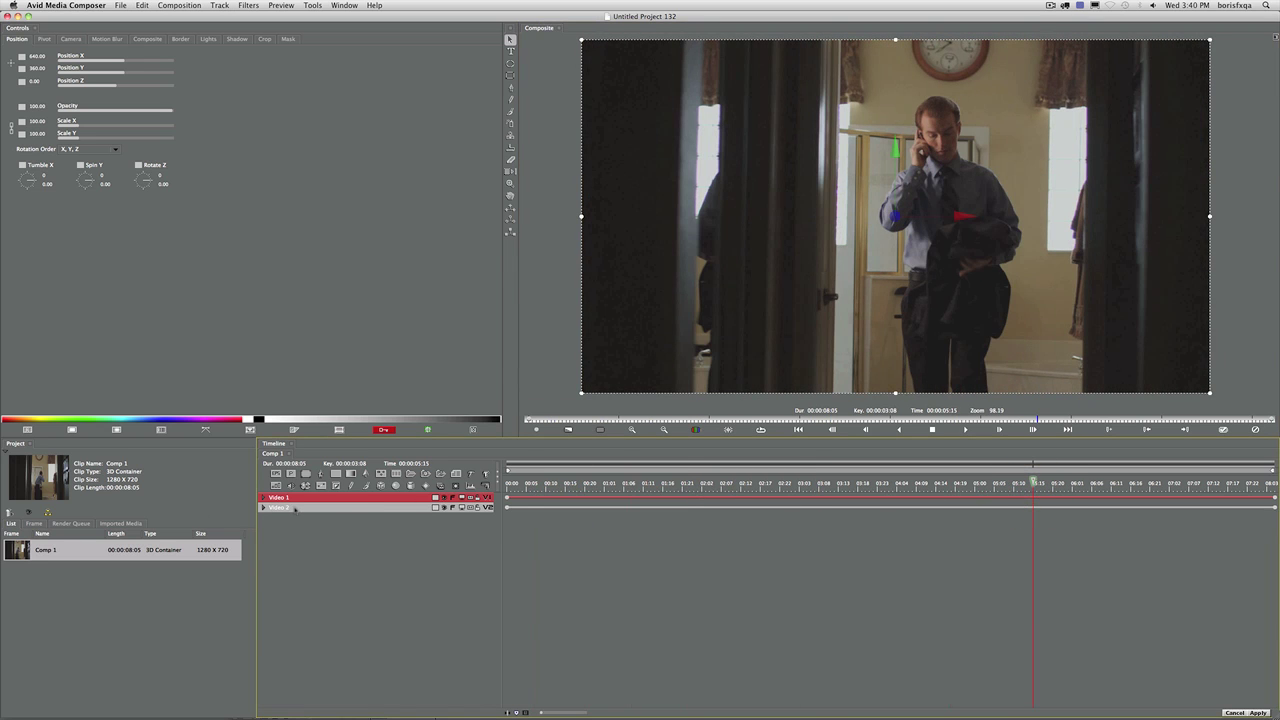
left_click(295, 508)
left_click(305, 498)
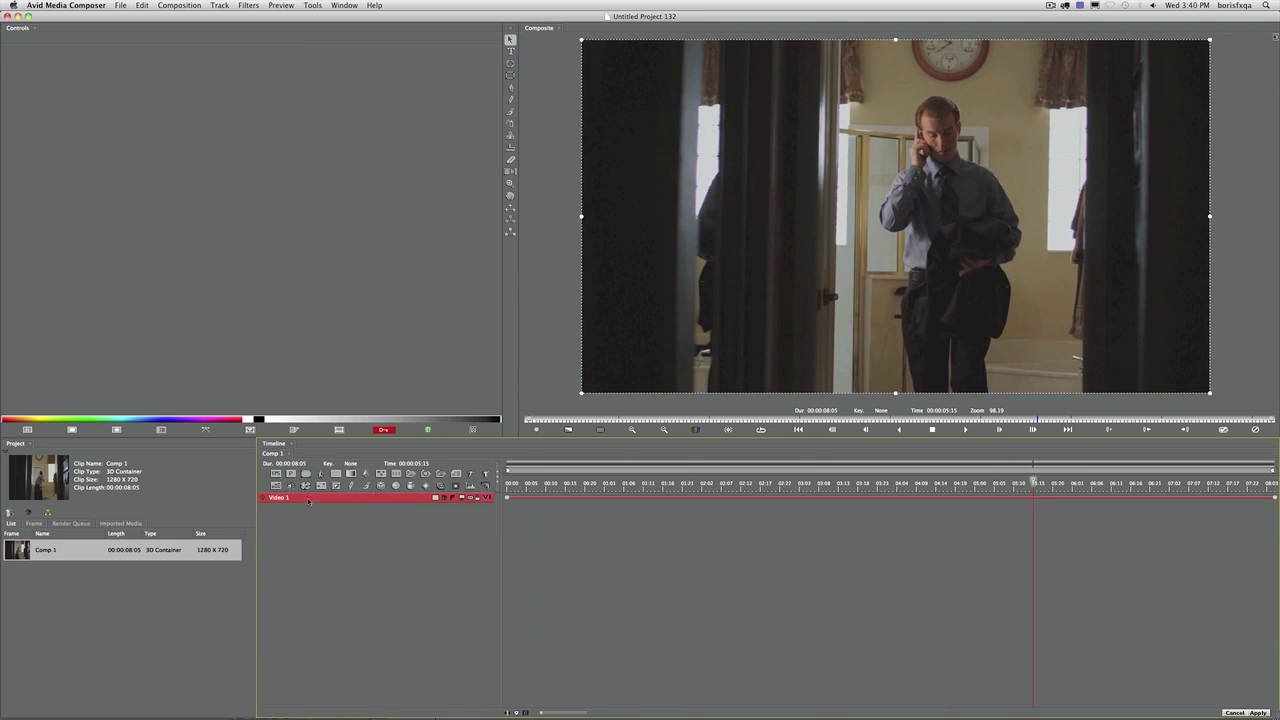
Hide the Video 1 track and turn off the checkerboard background in the composite view.
left_click(444, 498)
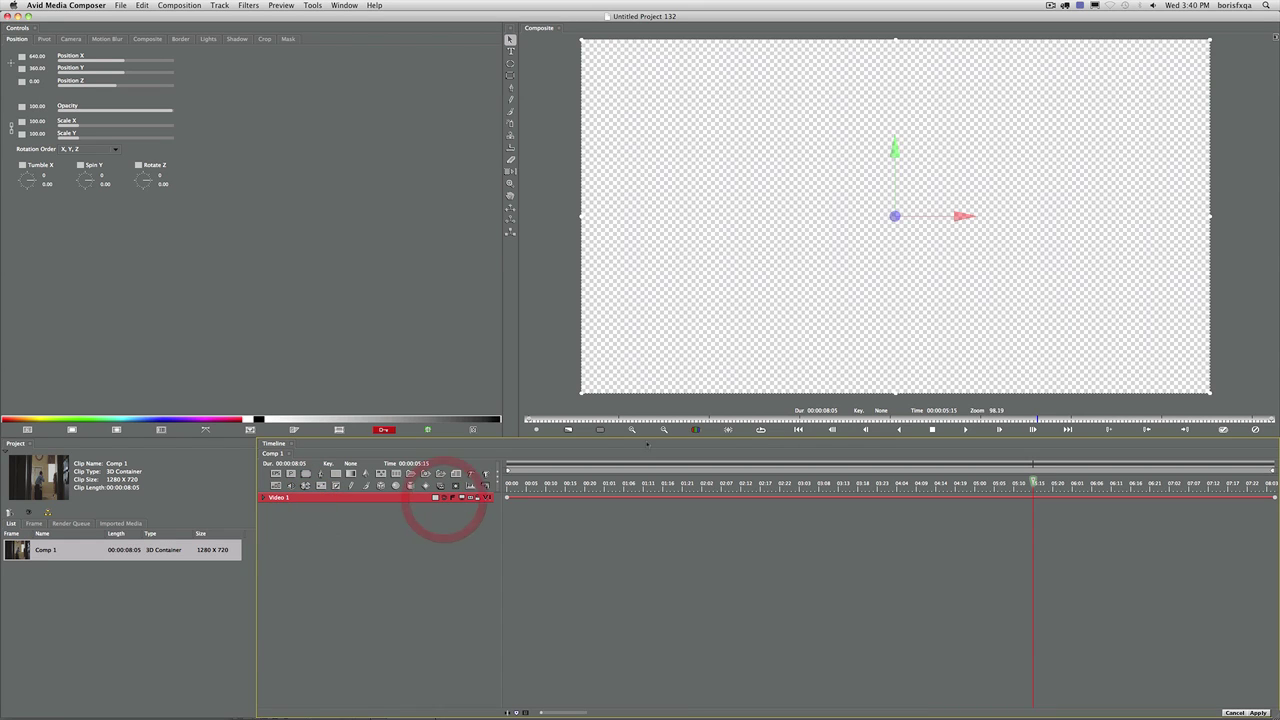
left_click(728, 429)
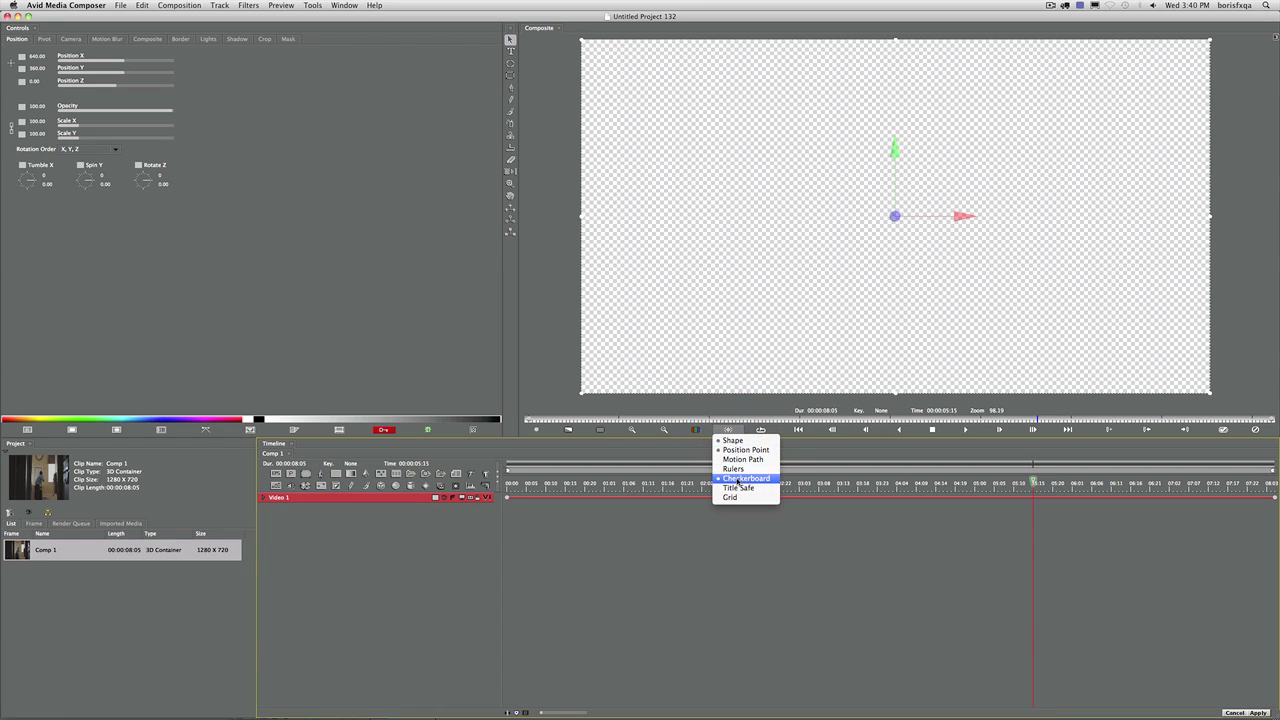
left_click(737, 479)
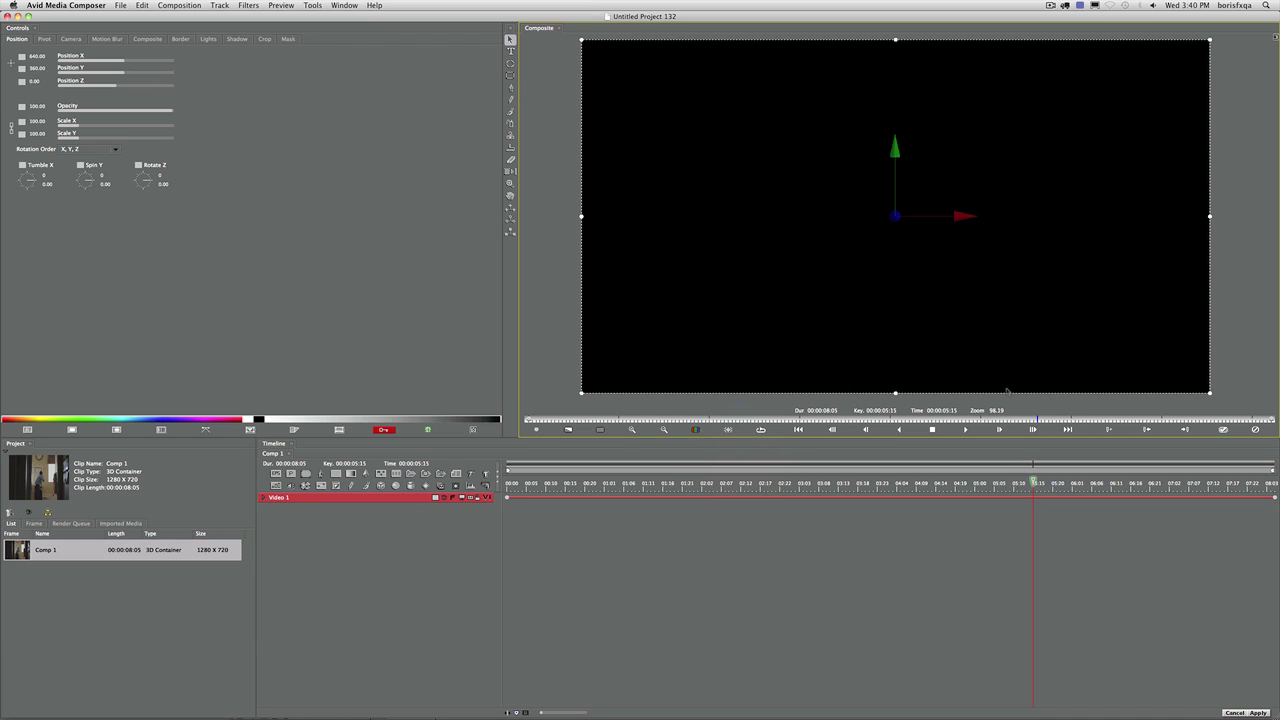
At time 00:00:03:03, paint a winding white freehand stroke on the canvas with the Brush tool.
left_click_drag(874, 482, 549, 483)
left_click(424, 517)
left_click_drag(670, 482, 761, 482)
left_click(800, 482)
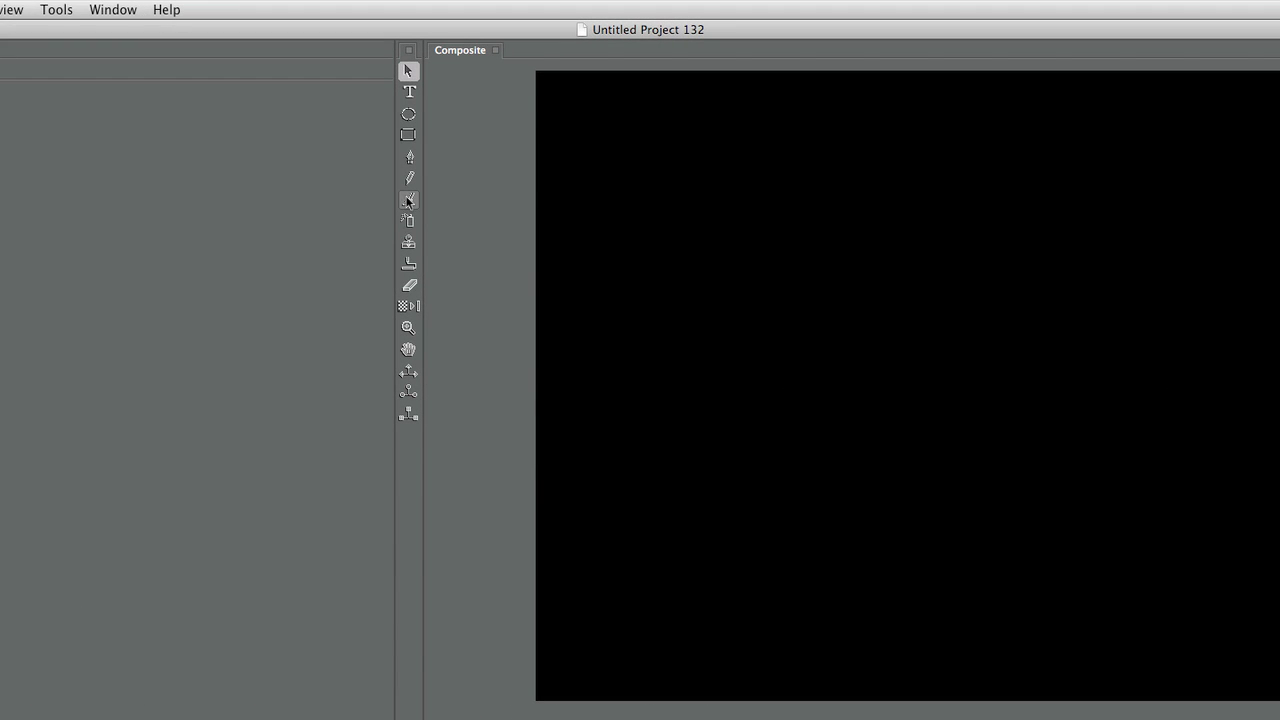
left_click(408, 201)
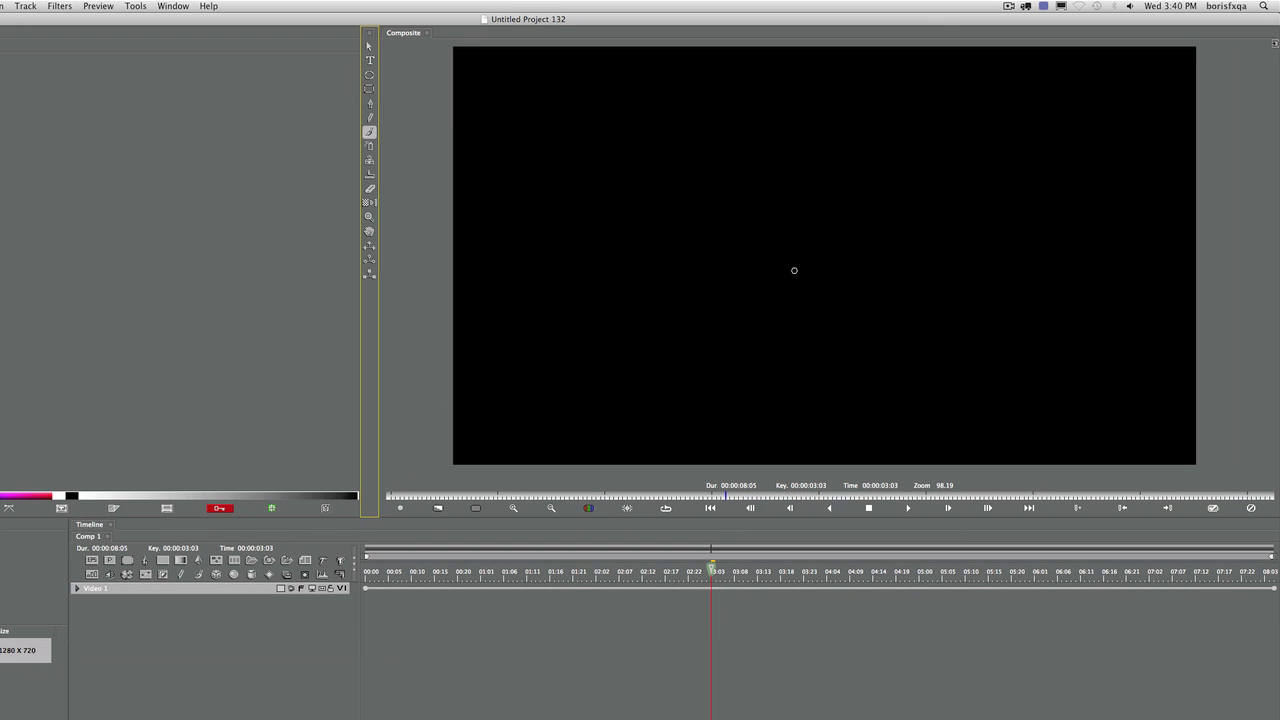
mouse_move(1030, 213)
left_mouse_down()
mouse_move(895, 288)
mouse_move(894, 344)
mouse_move(846, 413)
mouse_move(935, 411)
mouse_move(937, 298)
mouse_move(980, 251)
mouse_move(928, 141)
mouse_move(973, 158)
mouse_move(858, 218)
mouse_move(773, 317)
mouse_move(805, 369)
mouse_move(862, 294)
mouse_move(861, 247)
mouse_move(818, 171)
mouse_move(763, 234)
left_mouse_up()
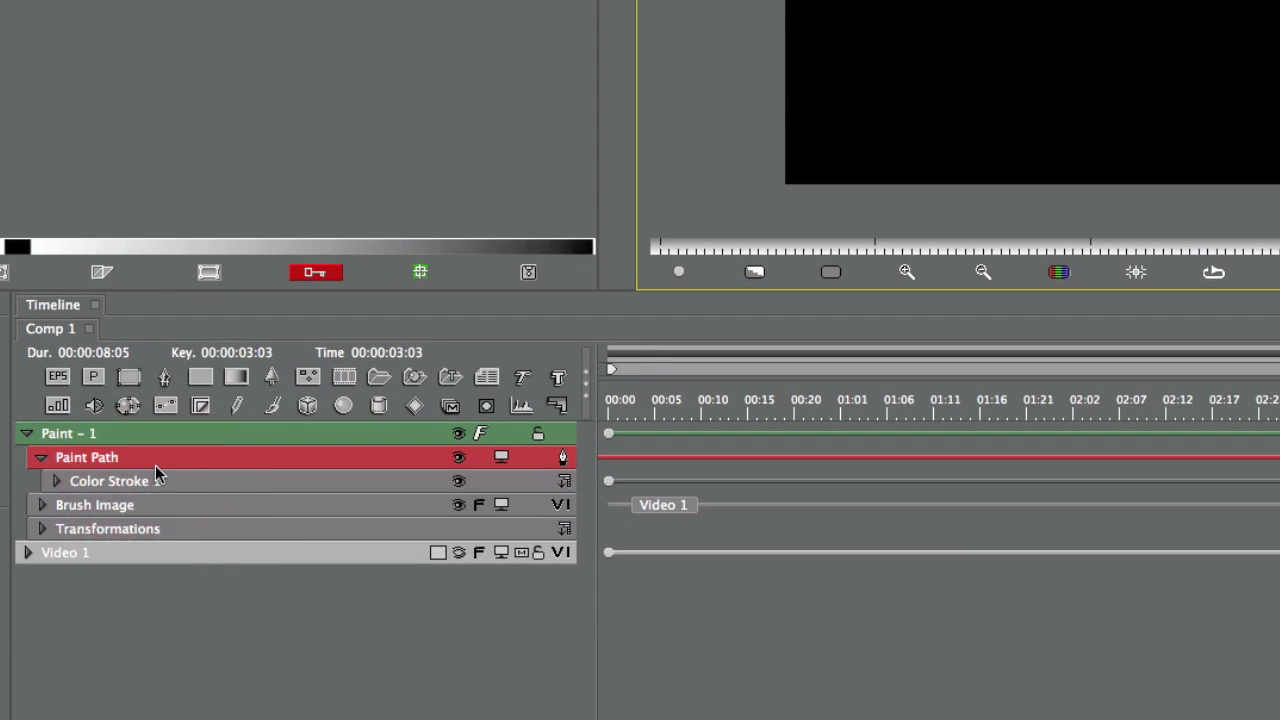
Select the Color Stroke 1 track under the Paint Path and paint a second, arched stroke above the first one.
left_click(155, 479)
left_click(160, 443)
left_click(165, 456)
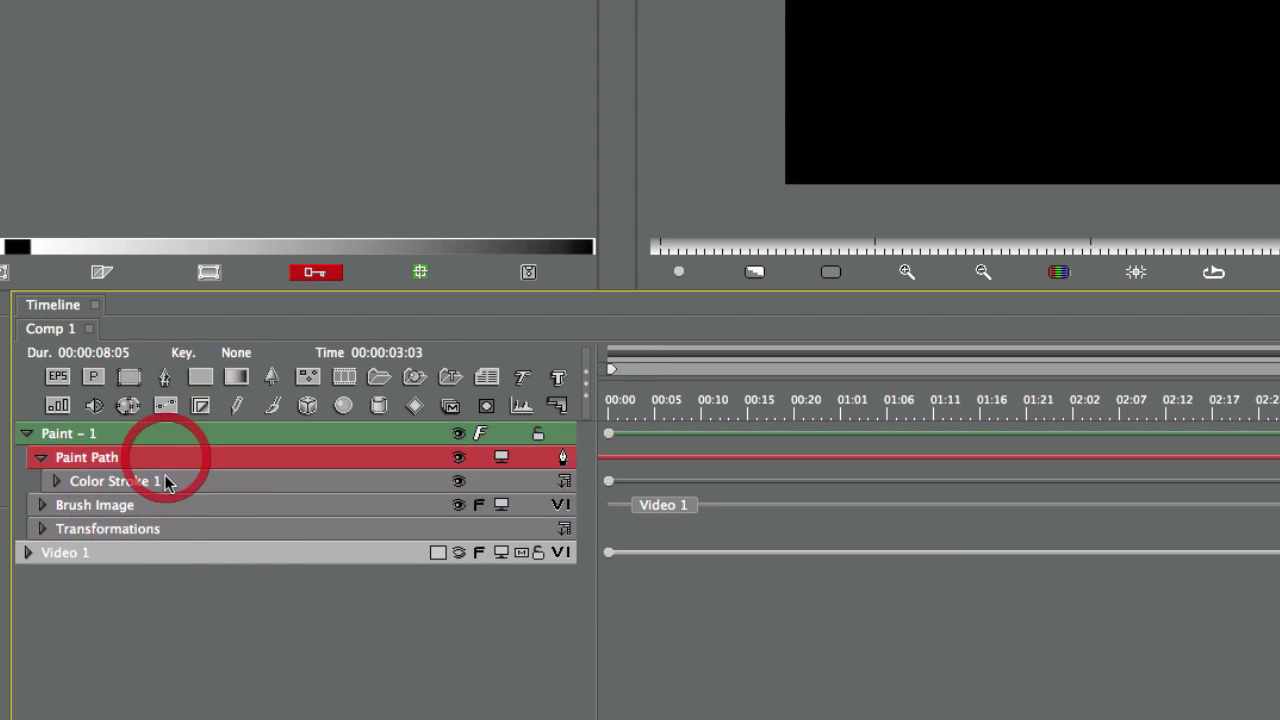
left_click(165, 480)
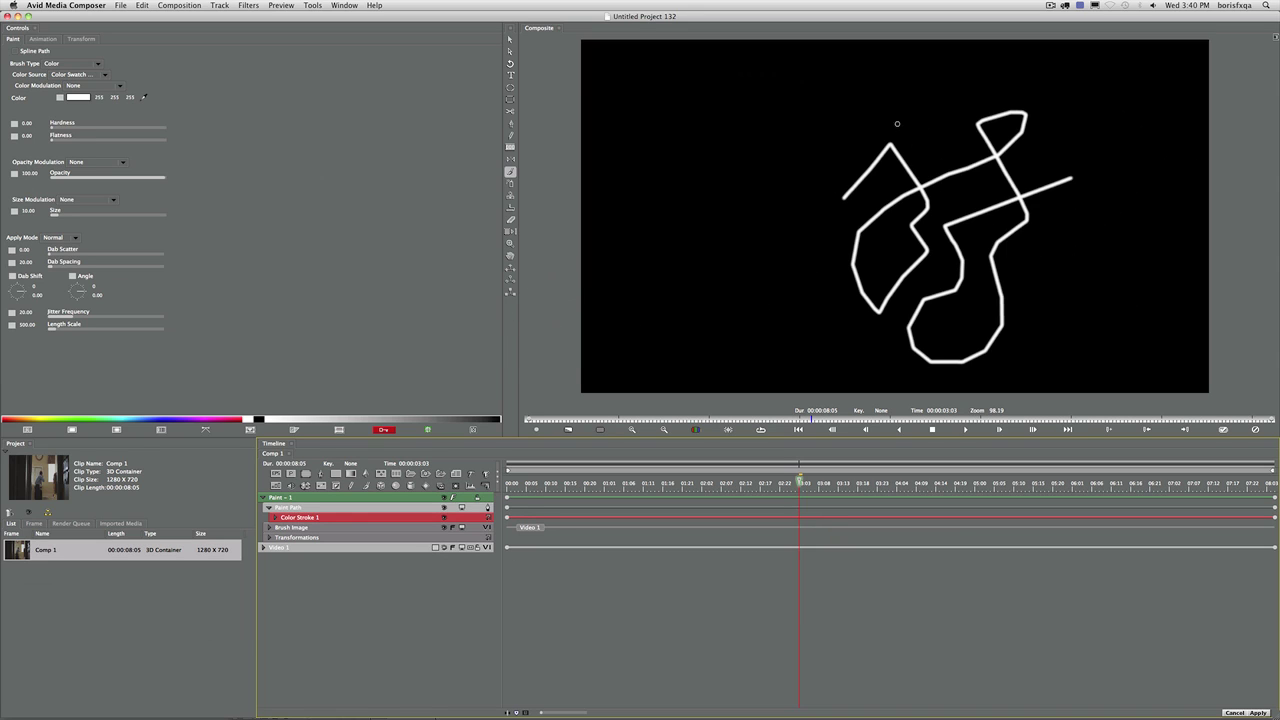
mouse_move(871, 115)
left_mouse_down()
mouse_move(922, 76)
mouse_move(980, 77)
mouse_move(1048, 98)
mouse_move(1085, 140)
left_mouse_up()
Change the color of Color Stroke 2, the arched stroke, to blue.
left_click(334, 518)
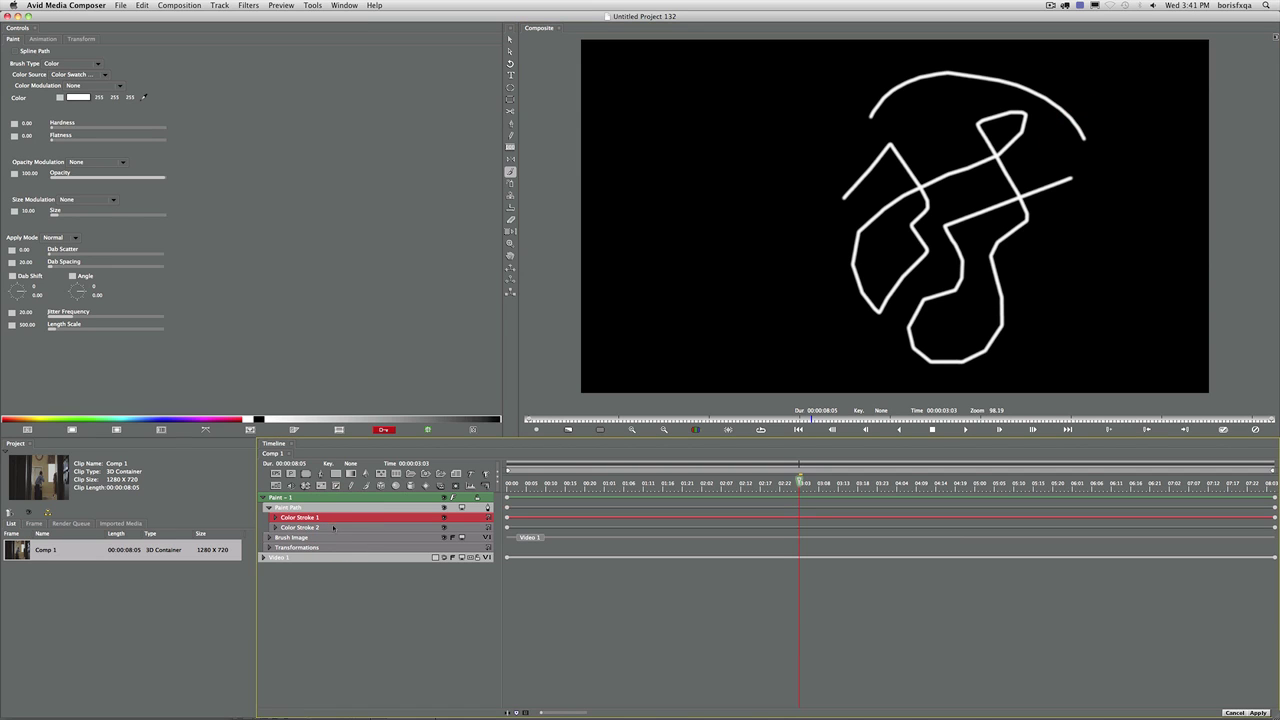
left_click(334, 527, "shift")
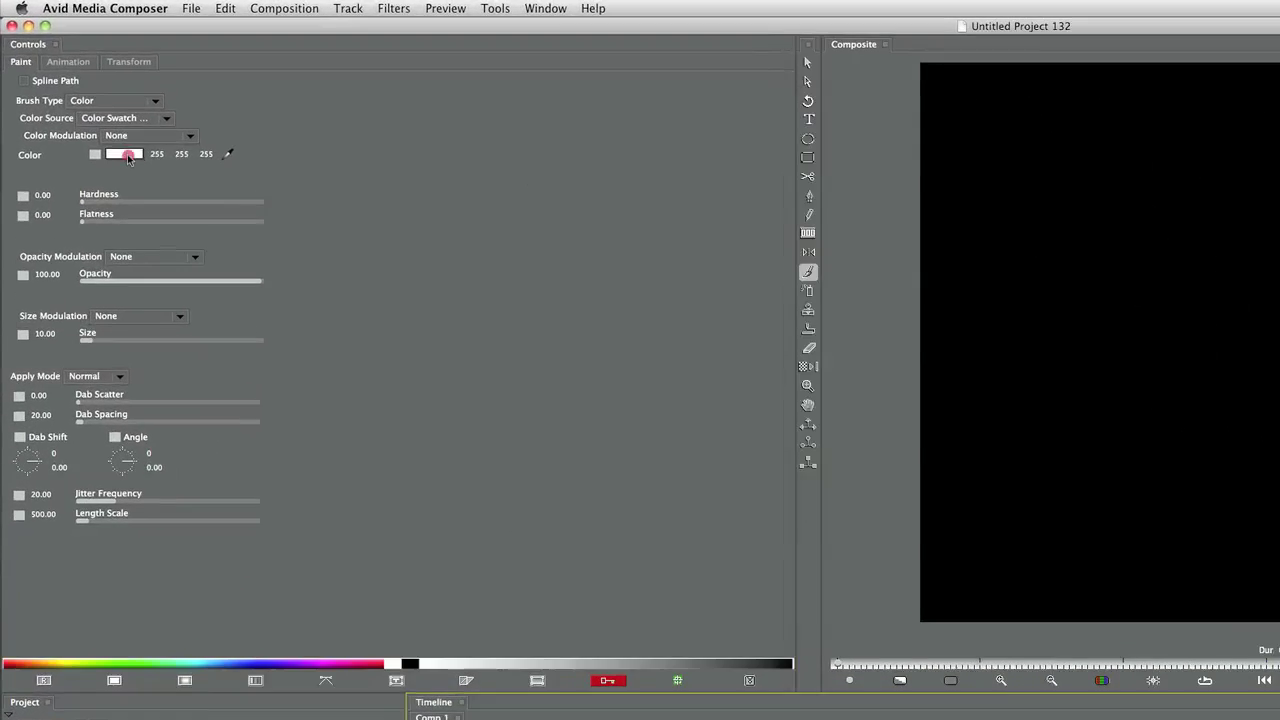
left_click(78, 97)
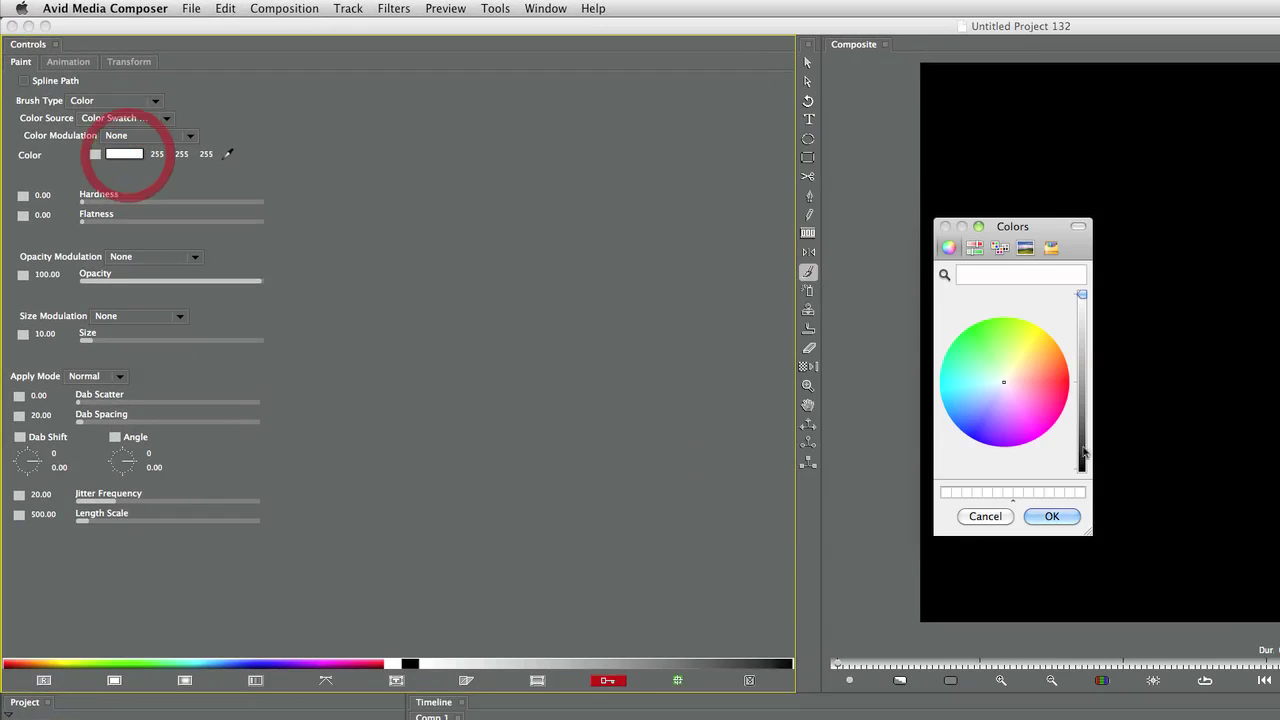
left_click(970, 429)
left_click(1052, 516)
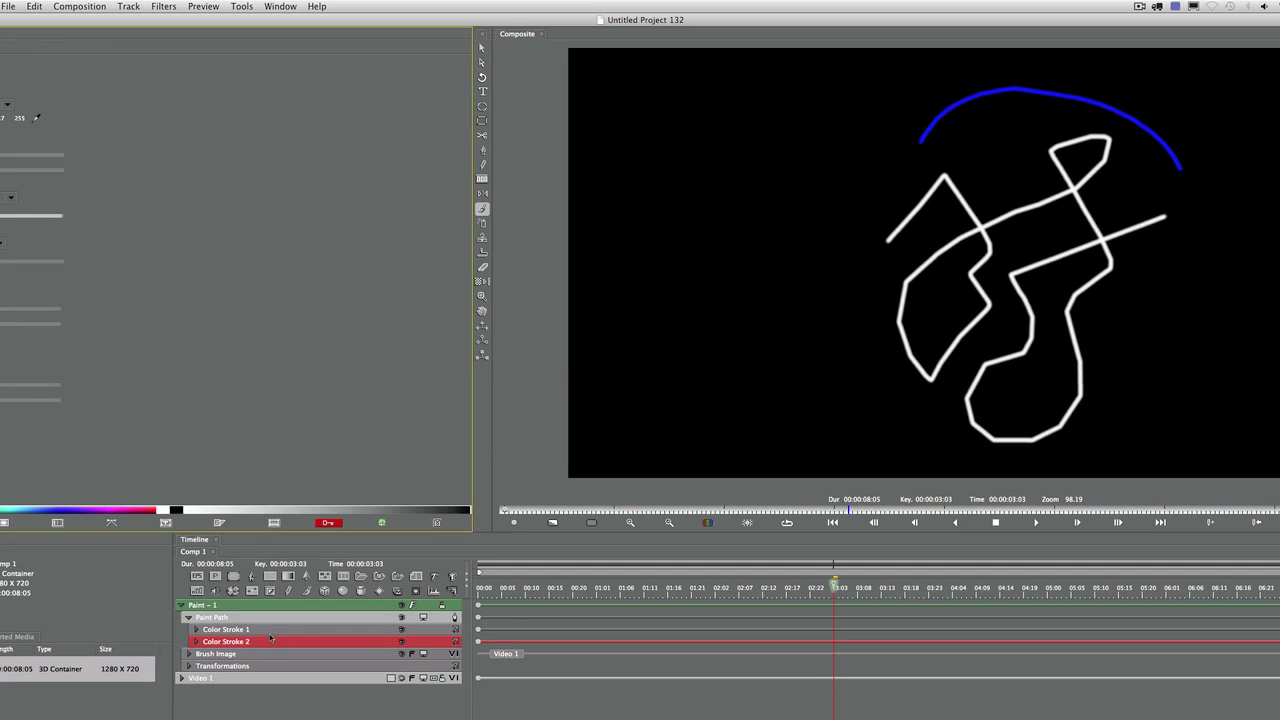
Change the color of Color Stroke 1 to yellow (245, 255, 0).
left_click(270, 630)
left_click(149, 177)
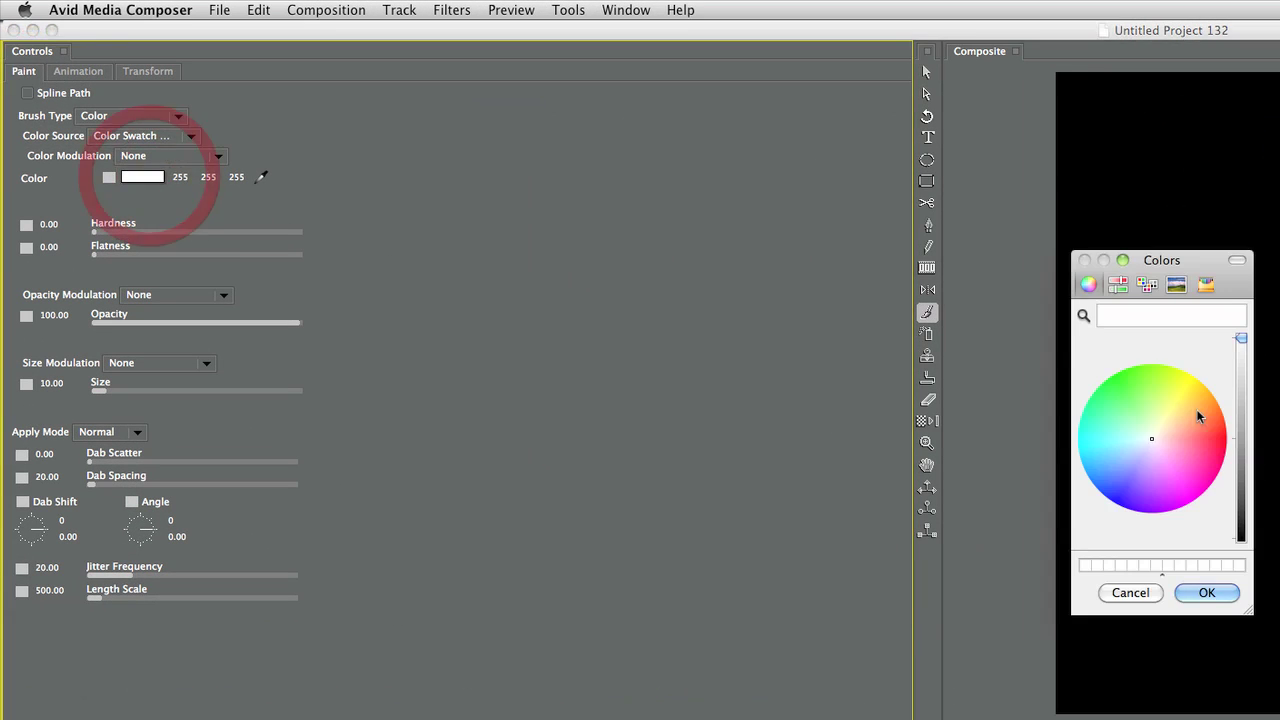
left_click(1183, 368)
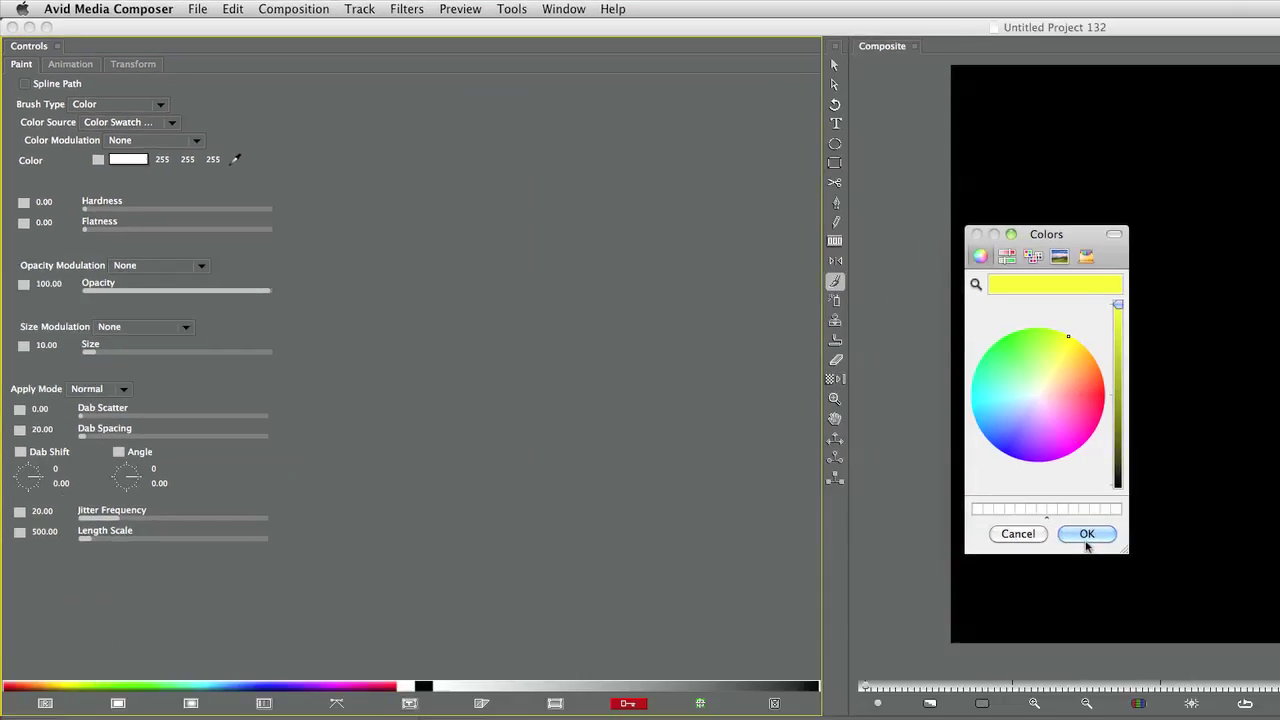
left_click(1207, 592)
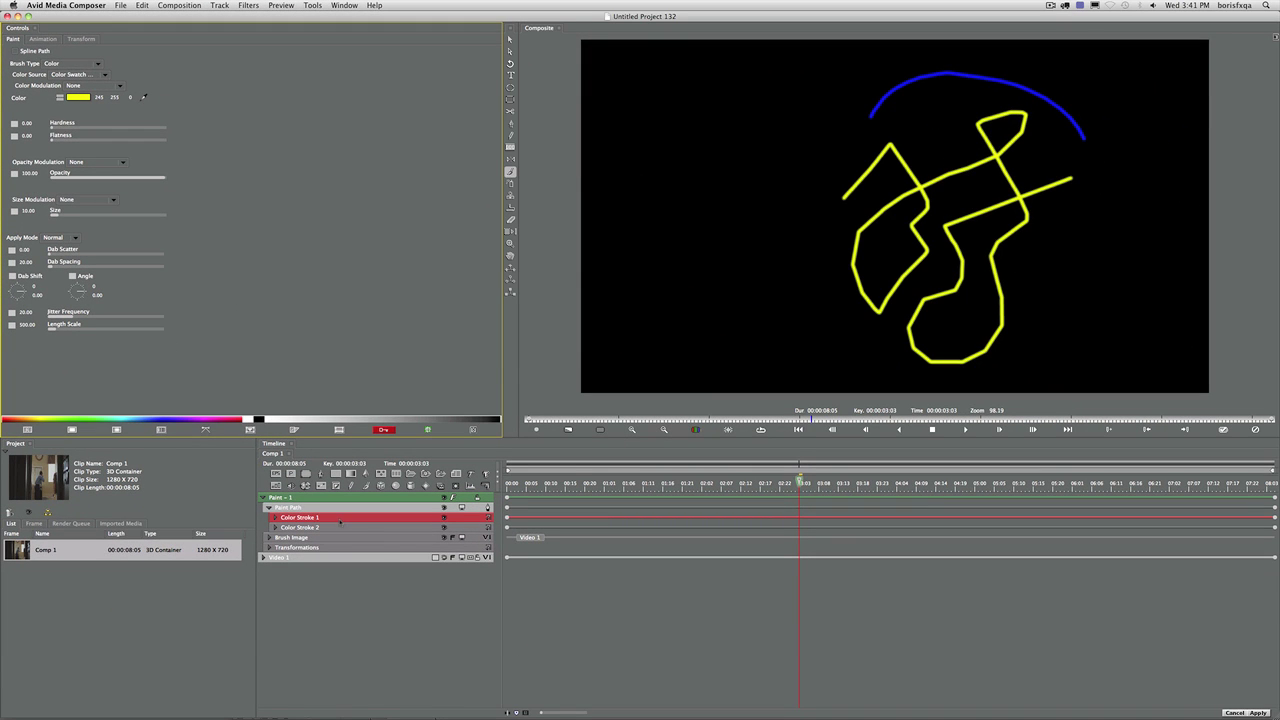
With the Paint Path track selected, set the brush size to 32.14 and paint two thick yellow strokes around the existing ones.
left_click(346, 507)
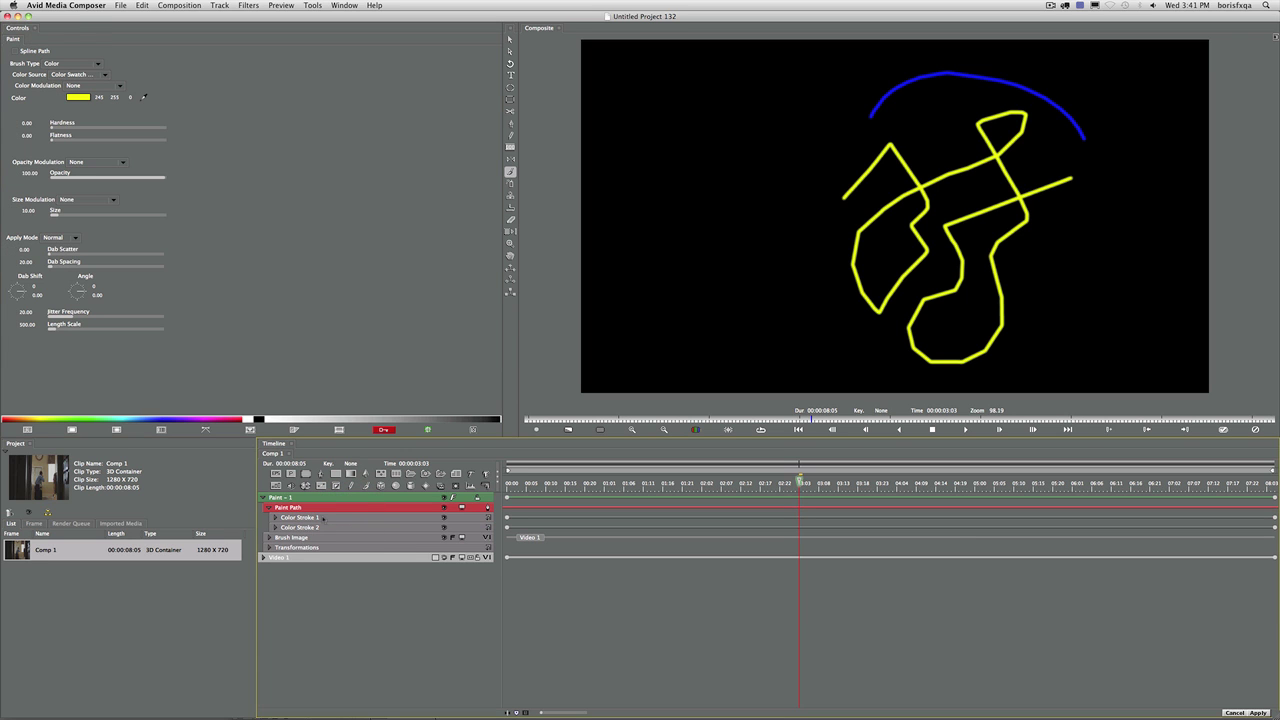
left_click(326, 497)
left_click(326, 508)
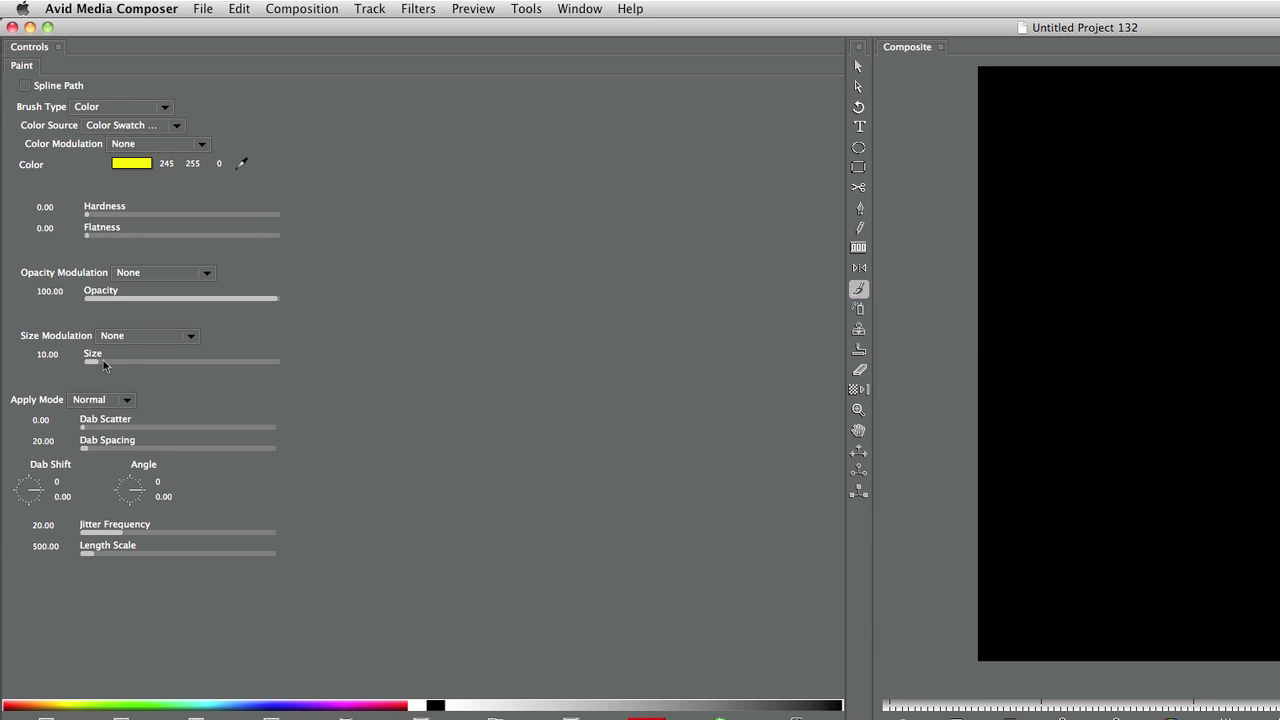
left_click_drag(103, 360, 114, 363)
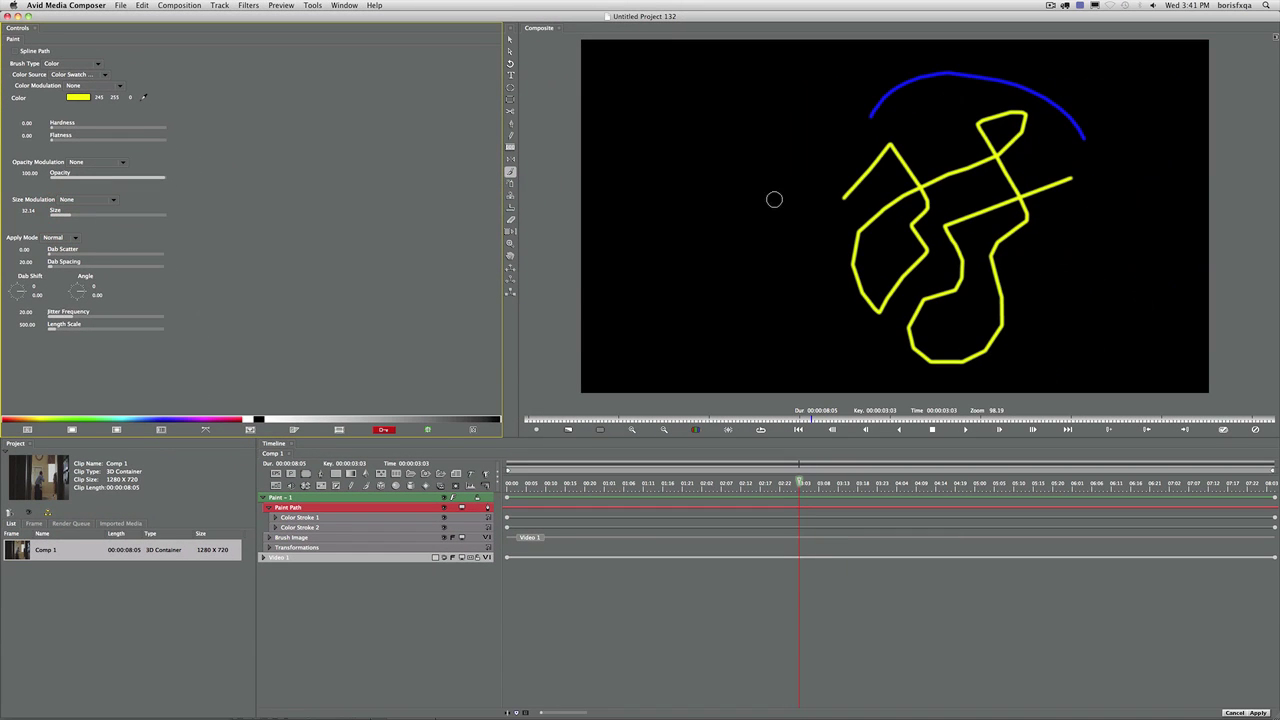
mouse_move(817, 169)
left_mouse_down()
mouse_move(811, 298)
mouse_move(848, 371)
mouse_move(966, 396)
mouse_move(1044, 307)
left_mouse_up()
mouse_move(840, 106)
left_mouse_down()
mouse_move(887, 61)
mouse_move(1028, 65)
mouse_move(1098, 91)
mouse_move(1120, 181)
mouse_move(1070, 285)
left_mouse_up()
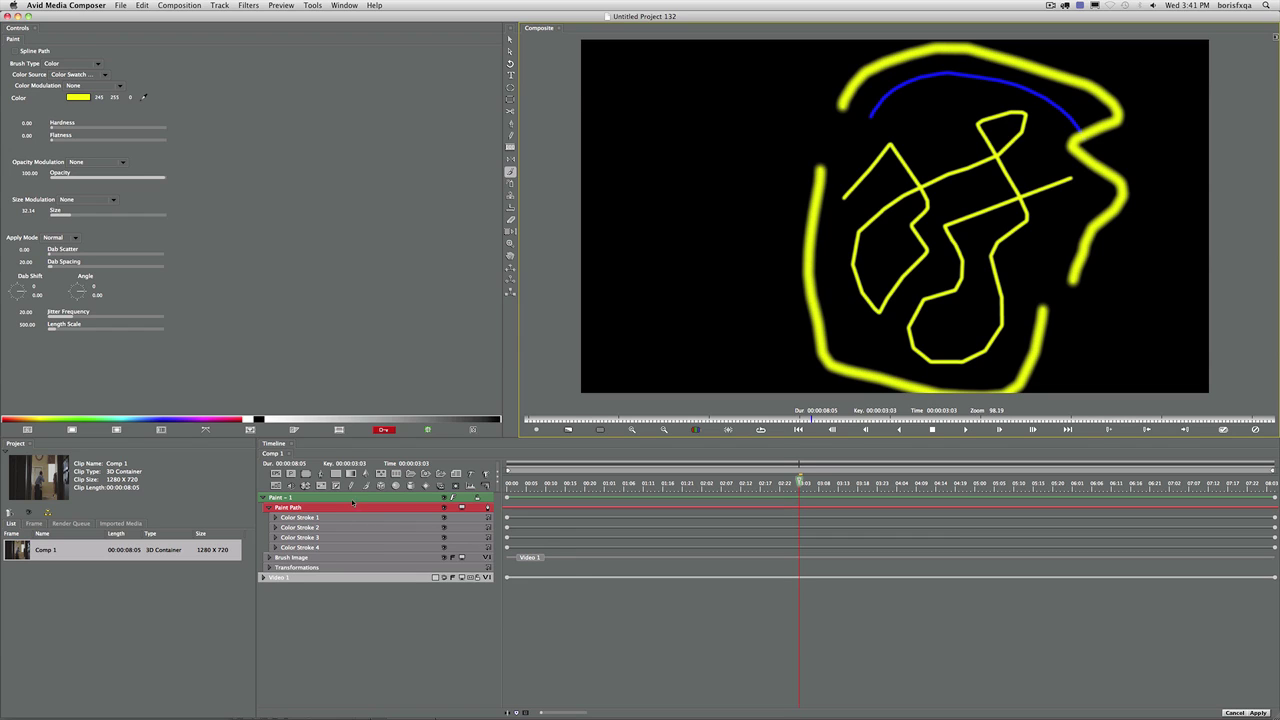
Delete the Paint – 1 track with all its strokes.
left_click(360, 497)
key("Delete")
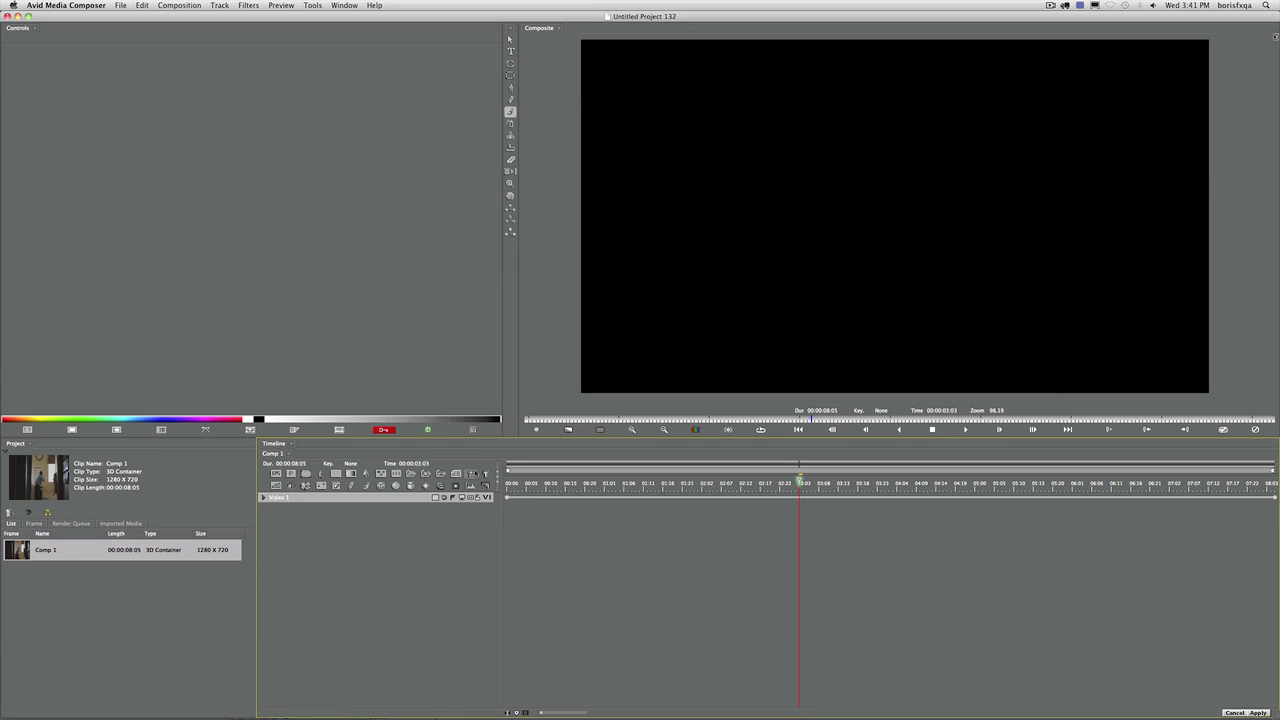
Paint a capital H, two small dots and an exclamation mark in yellow with the Brush tool.
left_click(510, 112)
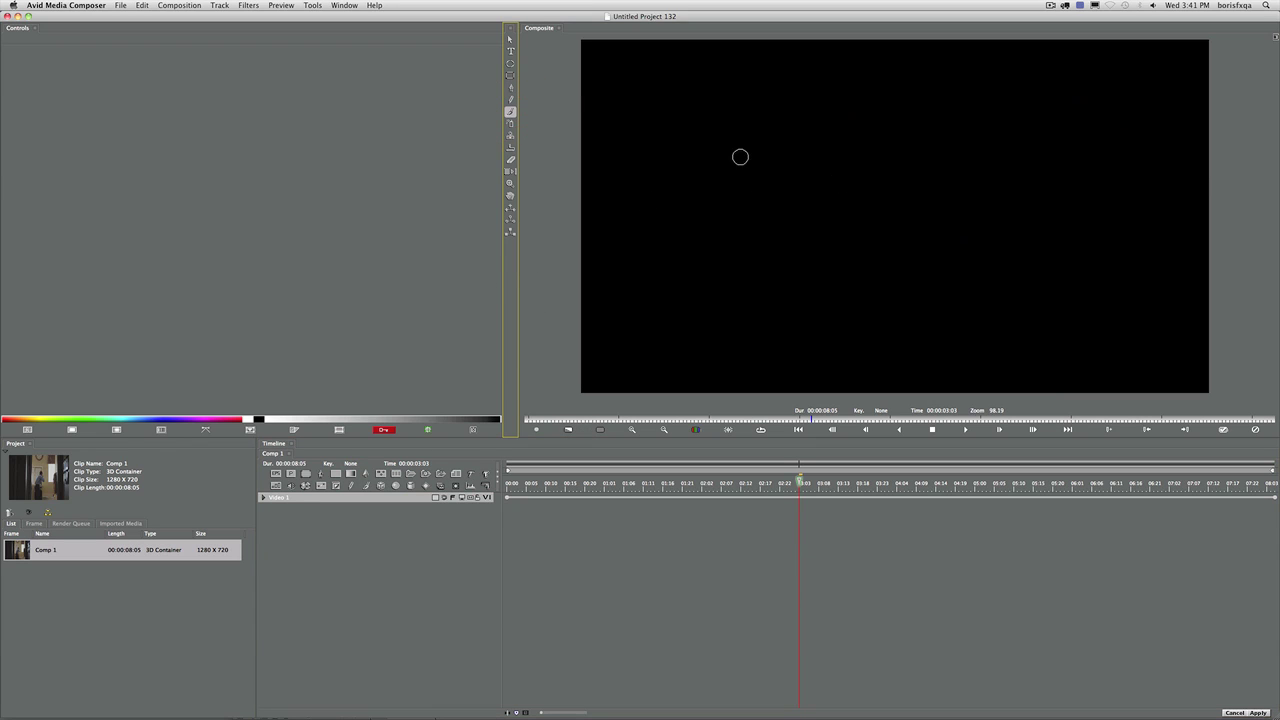
mouse_move(748, 146)
left_mouse_down()
mouse_move(761, 177)
mouse_move(780, 155)
mouse_move(785, 188)
left_mouse_up()
left_click(800, 175)
left_click(814, 164)
left_click_drag(850, 118, 856, 150)
left_click(860, 194)
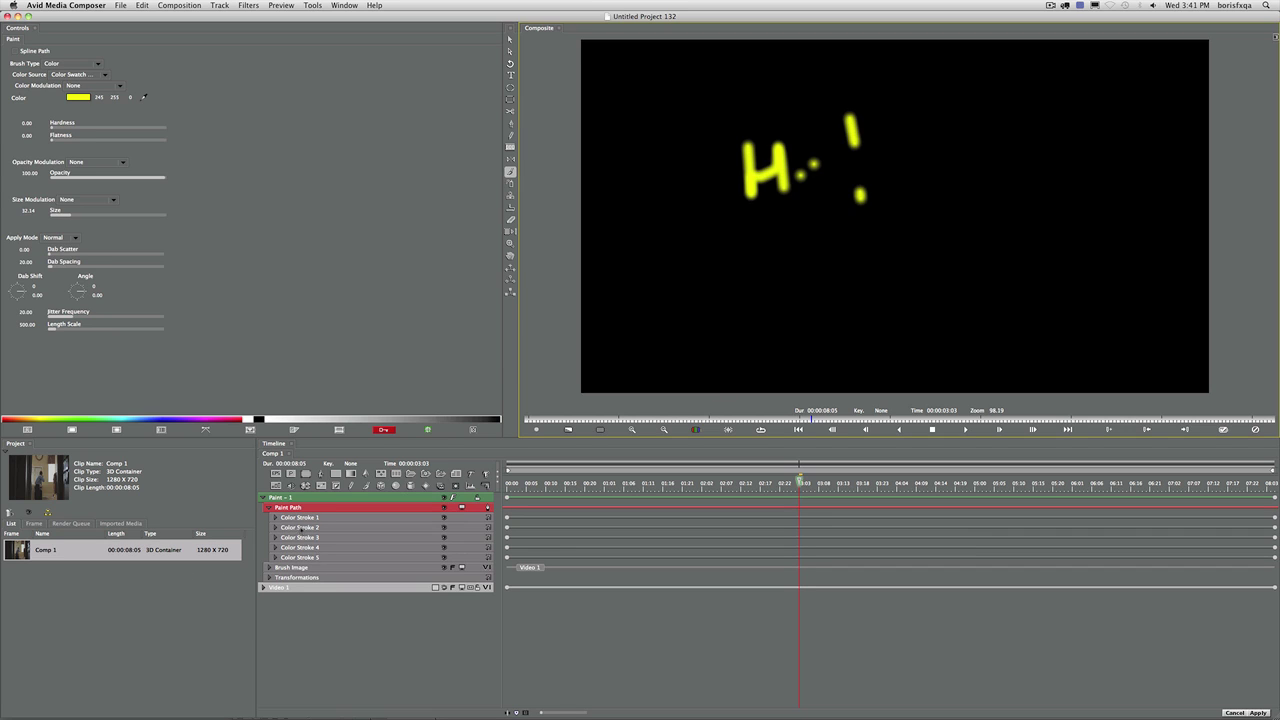
Delete the Paint – 1 track and paint a long curved yellow stroke of varying pressure with the Brush tool.
left_click(319, 497)
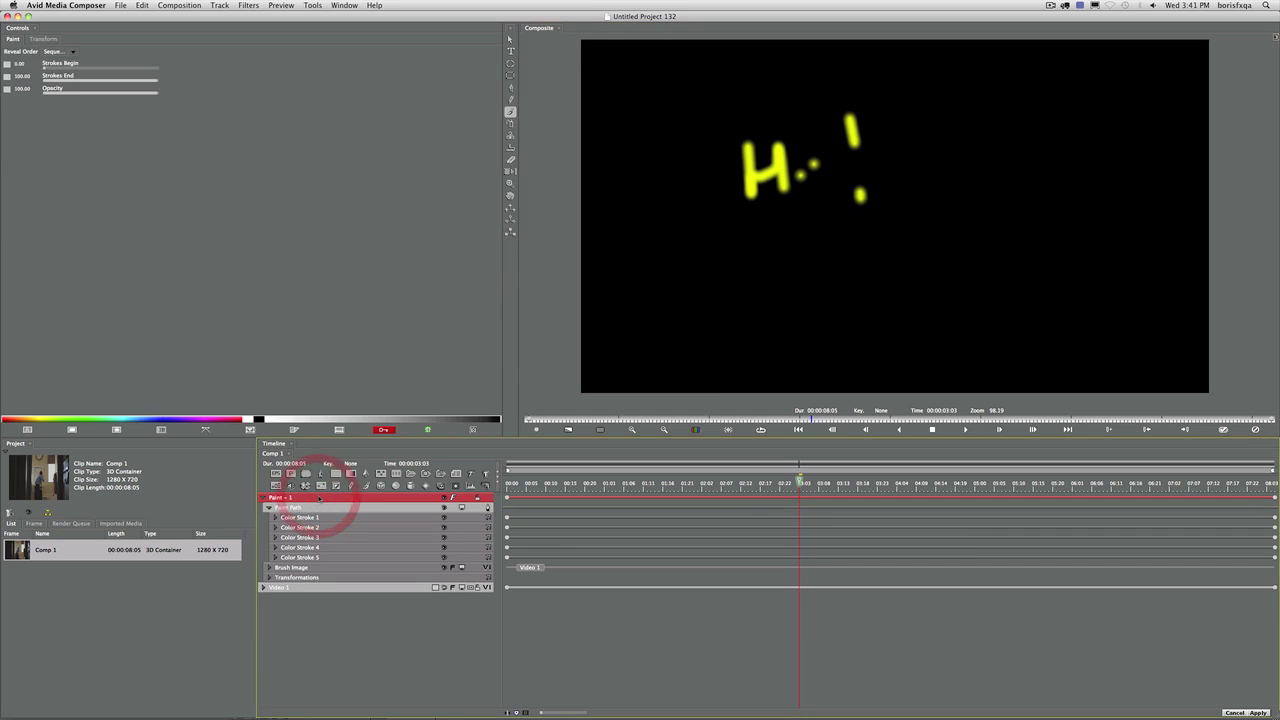
key("Delete")
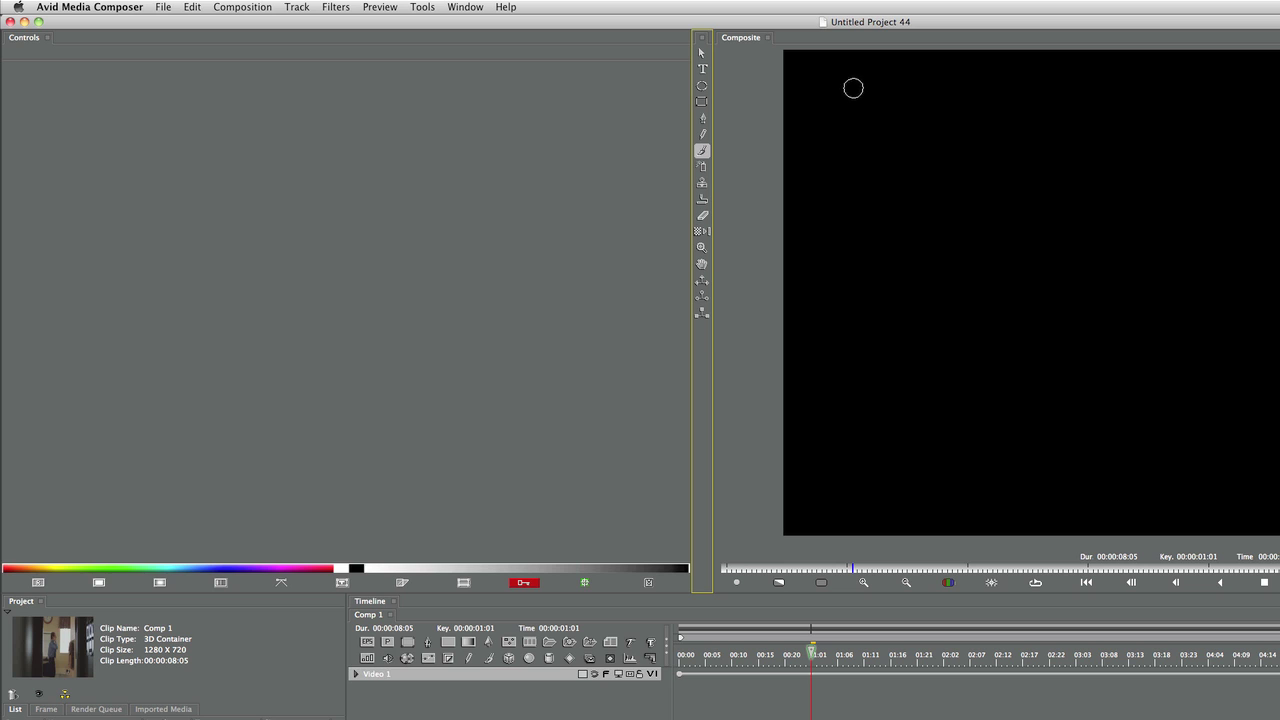
mouse_move(846, 91)
left_mouse_down()
mouse_move(863, 243)
mouse_move(835, 341)
mouse_move(870, 445)
mouse_move(904, 474)
mouse_move(967, 458)
mouse_move(933, 415)
mouse_move(938, 358)
left_mouse_up()
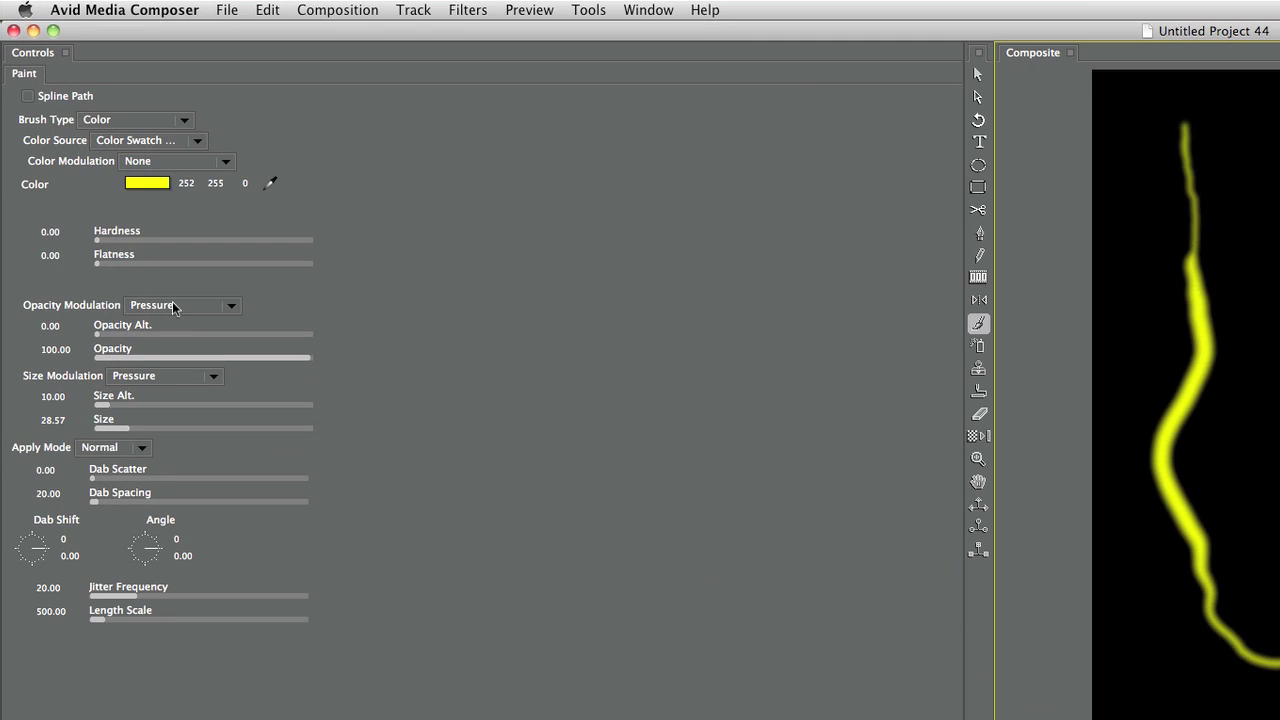
Set the stroke's Size Alt. and Opacity Alt. values to 0 for the pressure modulation.
mouse_move(102, 334)
left_mouse_down()
mouse_move(330, 346)
mouse_move(104, 334)
mouse_move(87, 347)
left_mouse_up()
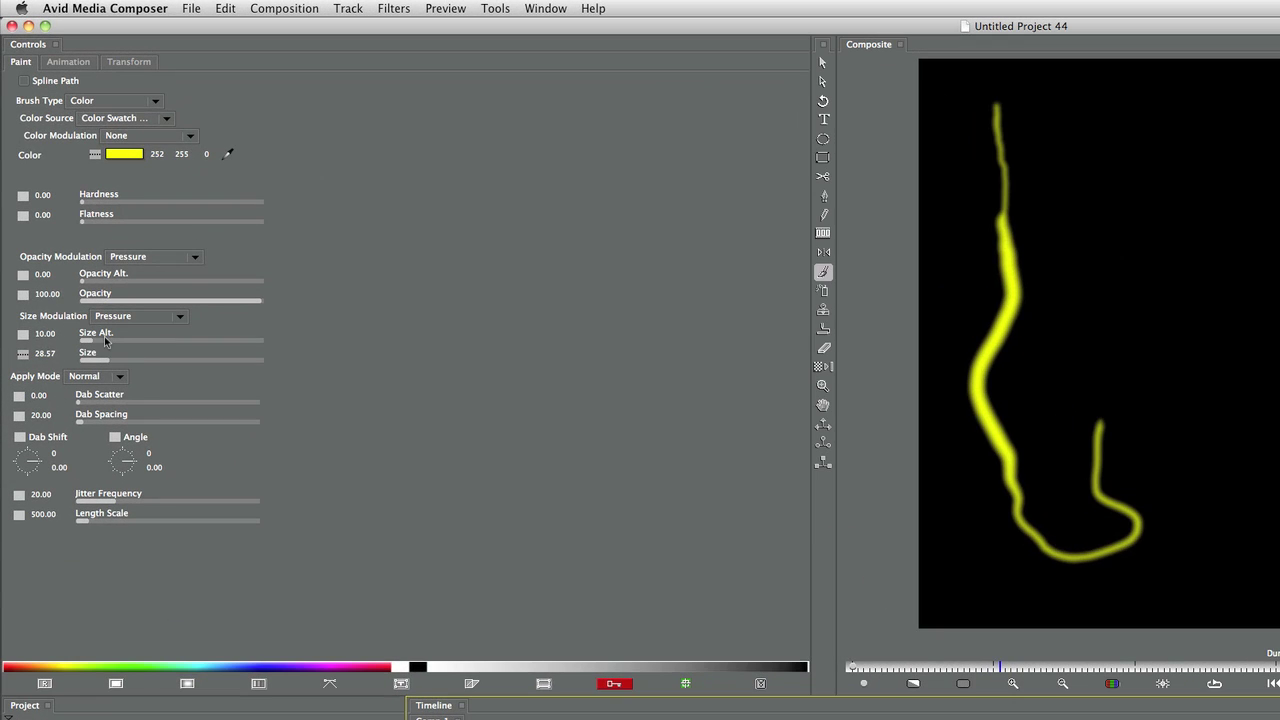
mouse_move(101, 343)
left_mouse_down()
mouse_move(237, 341)
mouse_move(10, 333)
left_mouse_up()
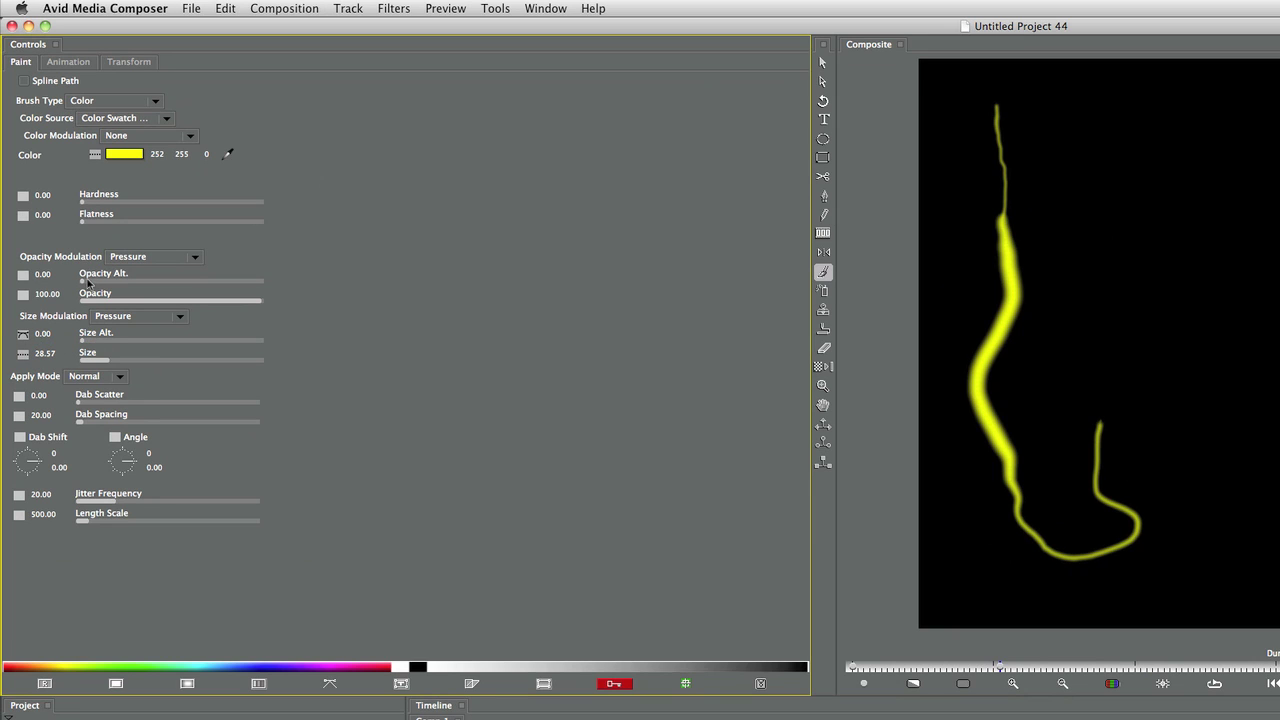
mouse_move(87, 282)
left_mouse_down()
mouse_move(194, 277)
mouse_move(48, 283)
left_mouse_up()
left_click(168, 316)
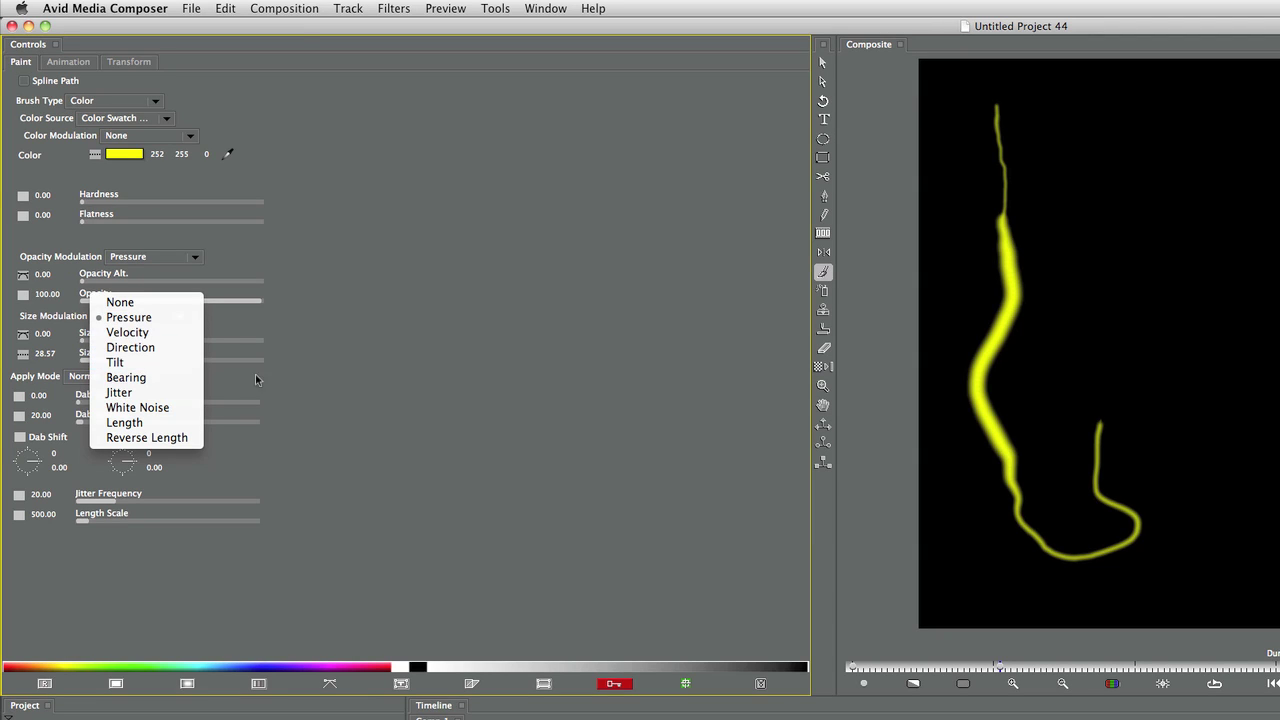
left_click(321, 279)
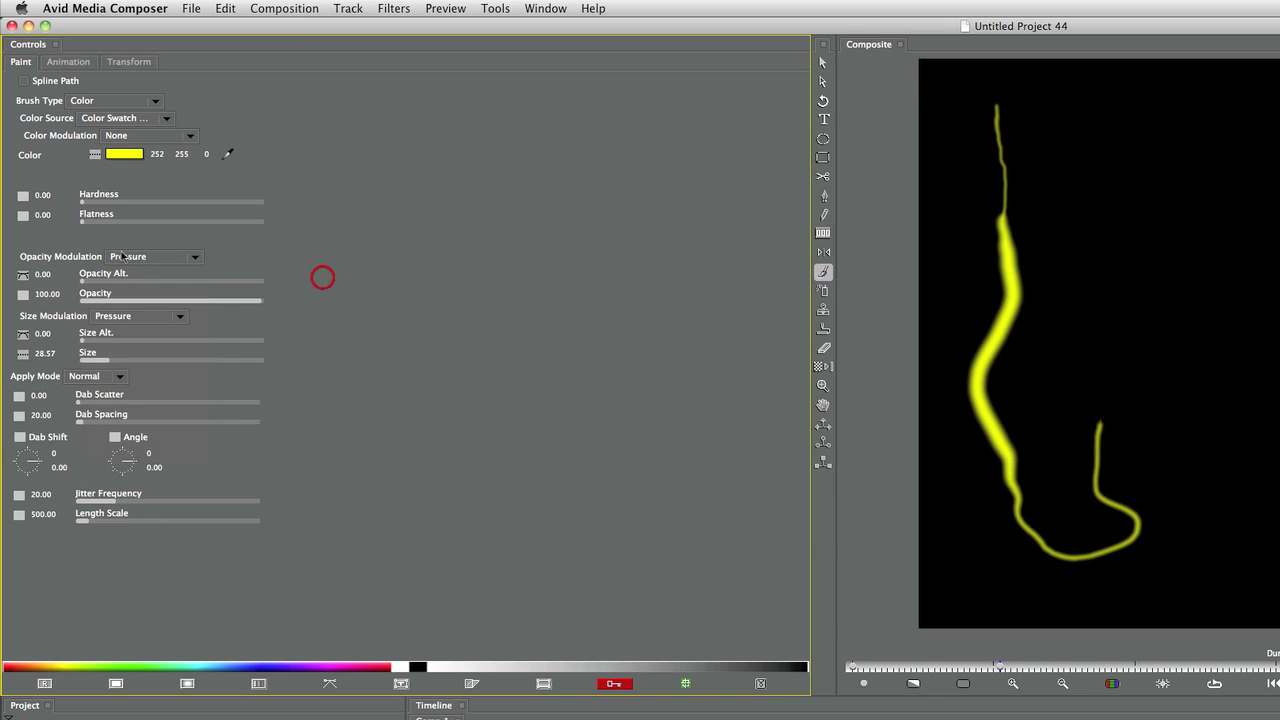
left_click(145, 123)
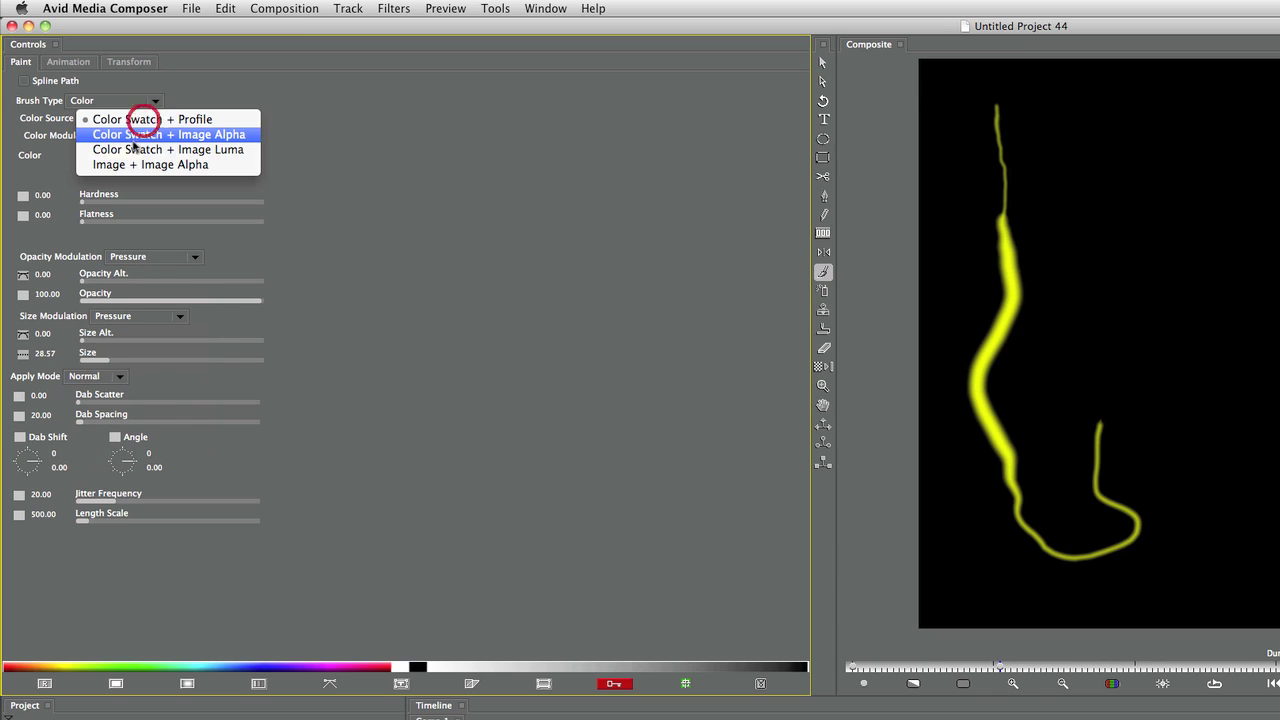
left_click(285, 136)
Set the stroke's Color Modulation to Pressure with a purple Color Alt., and paint another stroke to its right.
left_click(133, 137)
left_click(138, 151)
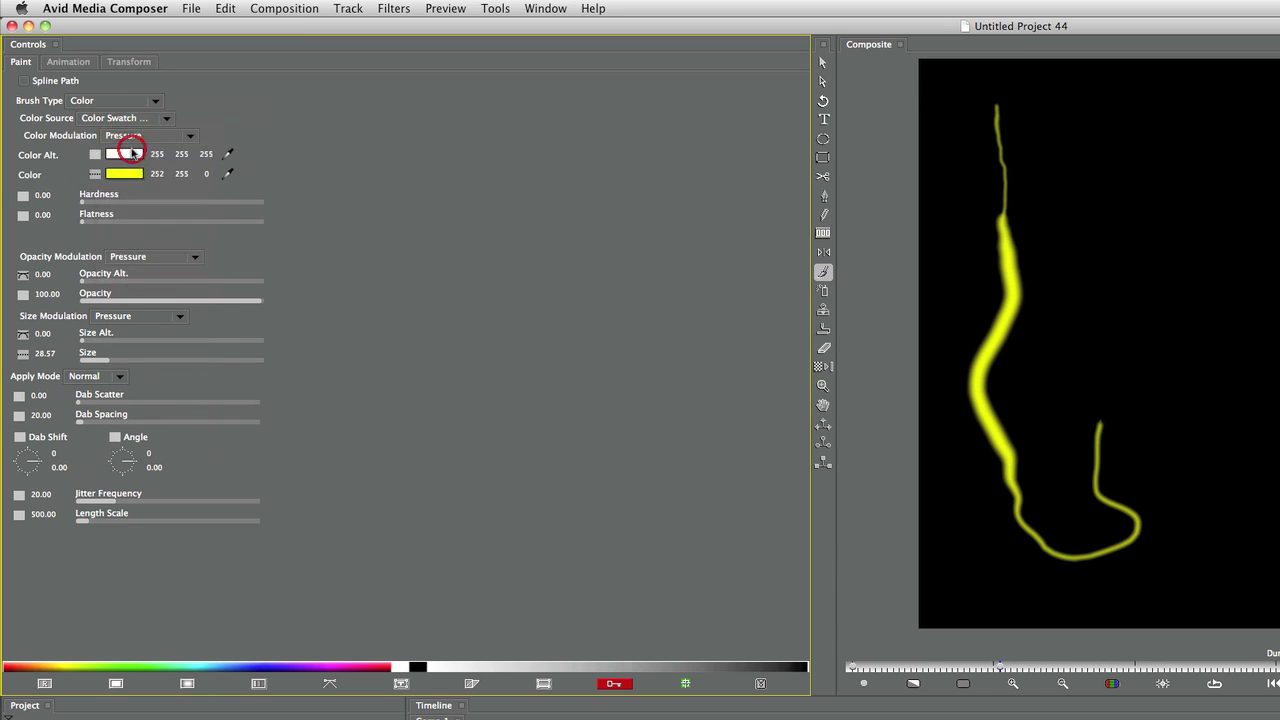
left_click(125, 155)
left_click(988, 421)
left_click(984, 439)
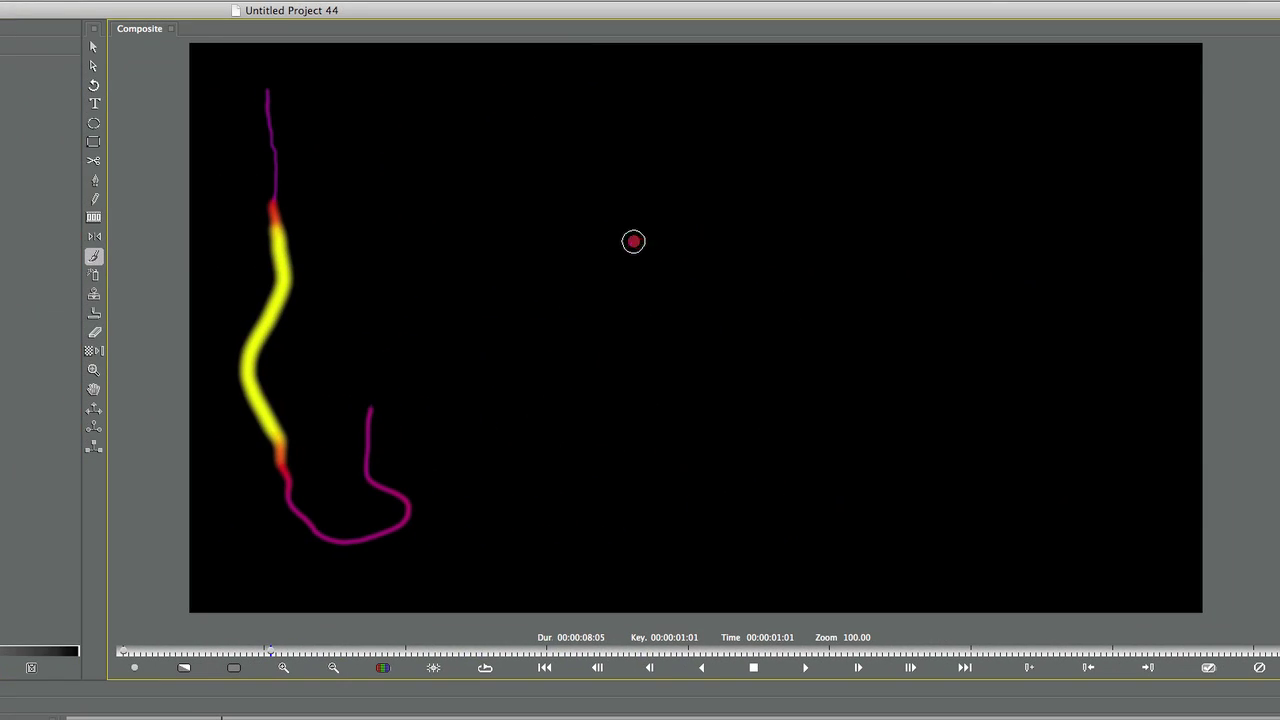
mouse_move(634, 240)
left_mouse_down()
mouse_move(665, 255)
mouse_move(701, 321)
mouse_move(777, 329)
mouse_move(811, 236)
mouse_move(870, 175)
mouse_move(923, 266)
mouse_move(876, 329)
mouse_move(938, 377)
mouse_move(865, 404)
mouse_move(936, 439)
mouse_move(896, 471)
mouse_move(952, 496)
mouse_move(919, 531)
mouse_move(972, 549)
mouse_move(1045, 493)
mouse_move(1063, 423)
mouse_move(1109, 357)
mouse_move(1104, 322)
mouse_move(1066, 292)
mouse_move(992, 317)
mouse_move(1009, 216)
mouse_move(934, 108)
mouse_move(907, 93)
mouse_move(788, 117)
mouse_move(600, 123)
left_mouse_up()
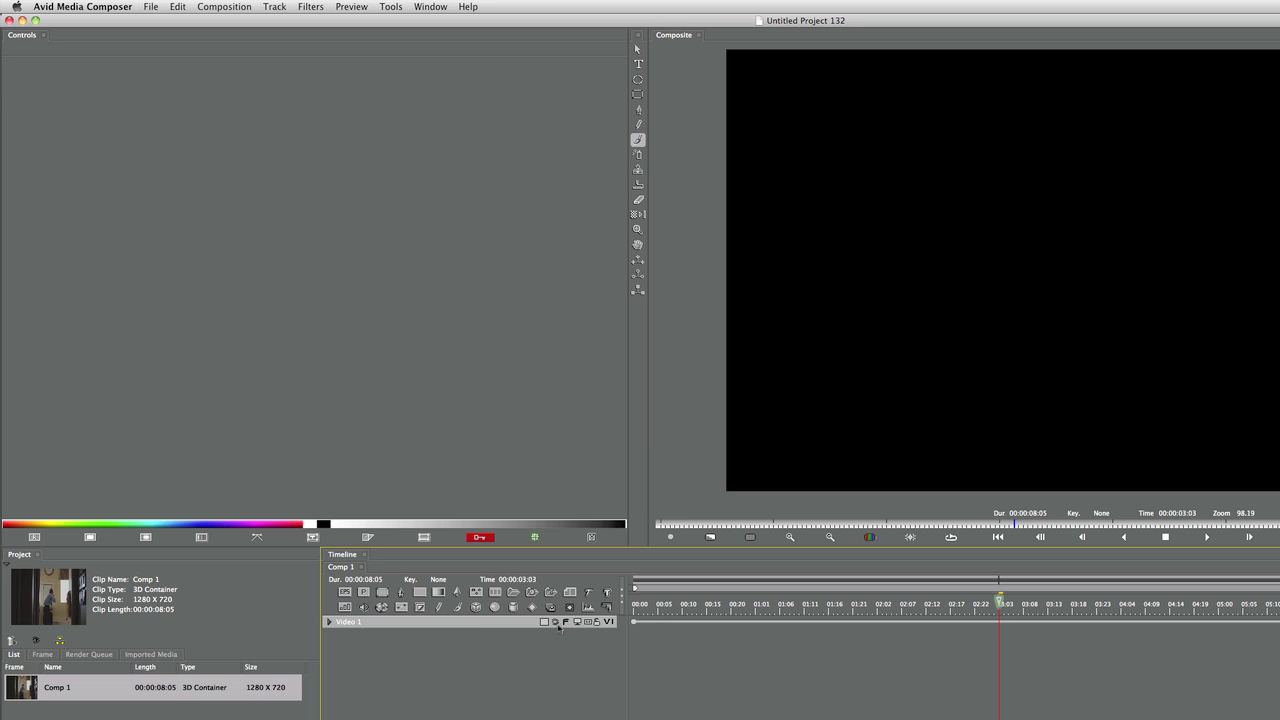
In the project with the office-man footage, show Video 1 and paint a white phone outline with an antenna on the dark area at 00:00:01:16.
left_click(556, 622)
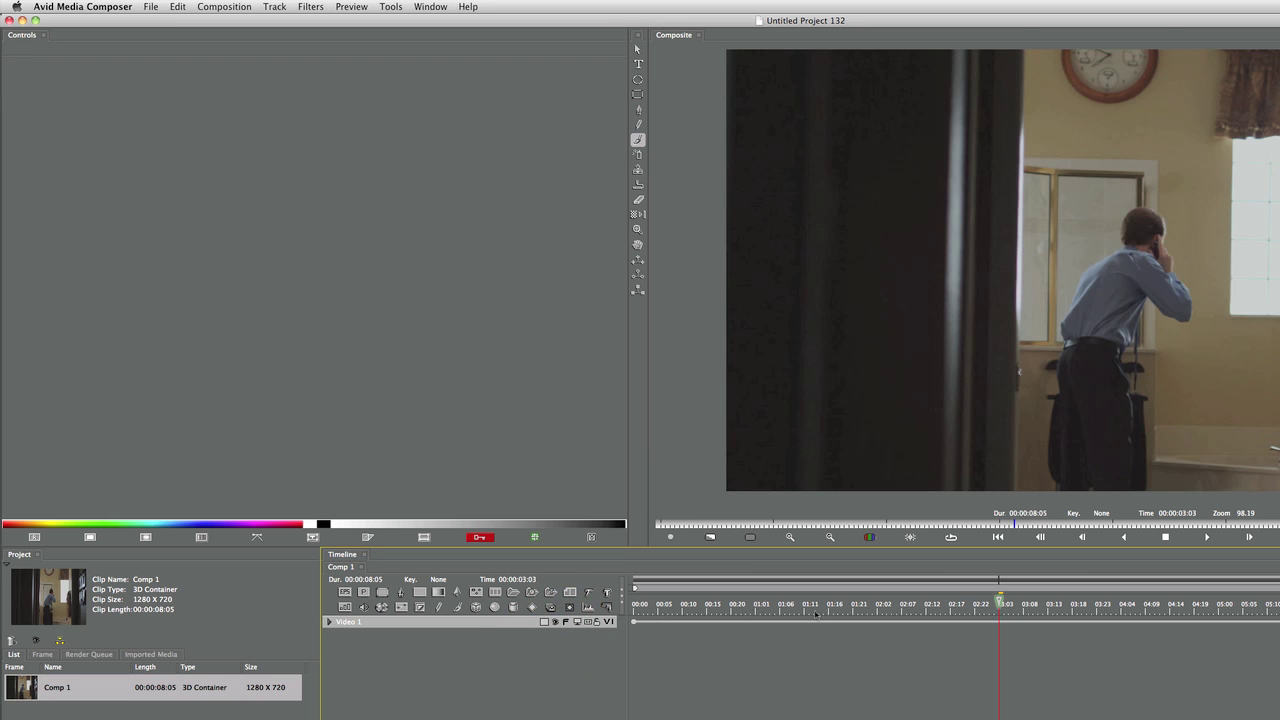
left_click_drag(987, 606, 828, 592)
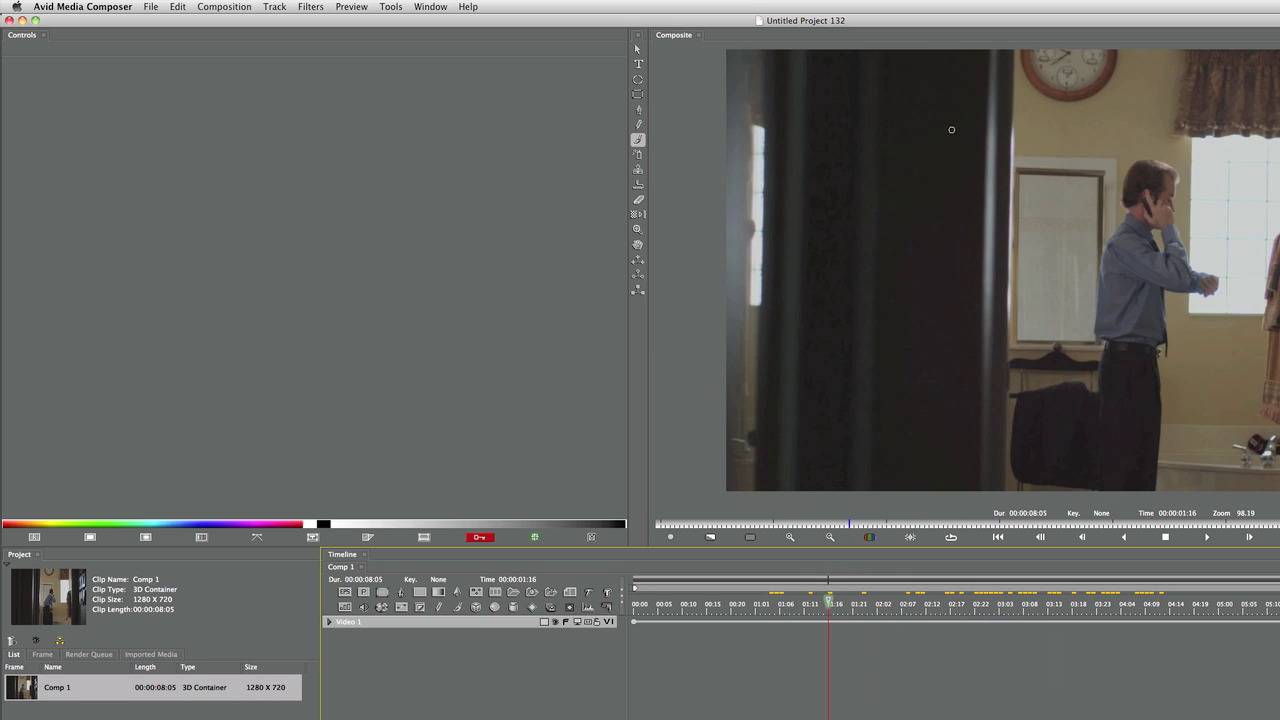
mouse_move(963, 107)
left_mouse_down()
mouse_move(951, 110)
mouse_move(944, 175)
mouse_move(895, 173)
mouse_move(879, 229)
mouse_move(880, 319)
mouse_move(932, 349)
mouse_move(972, 313)
mouse_move(970, 186)
left_mouse_up()
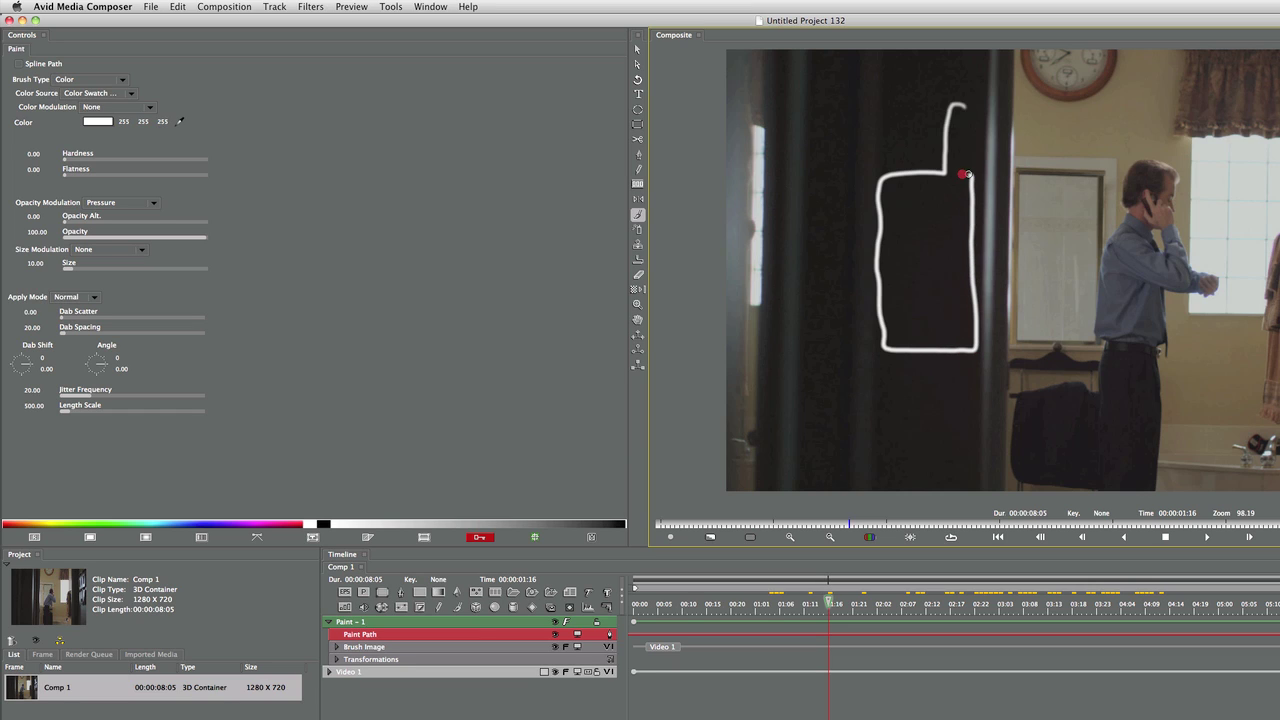
left_click_drag(963, 112, 958, 100)
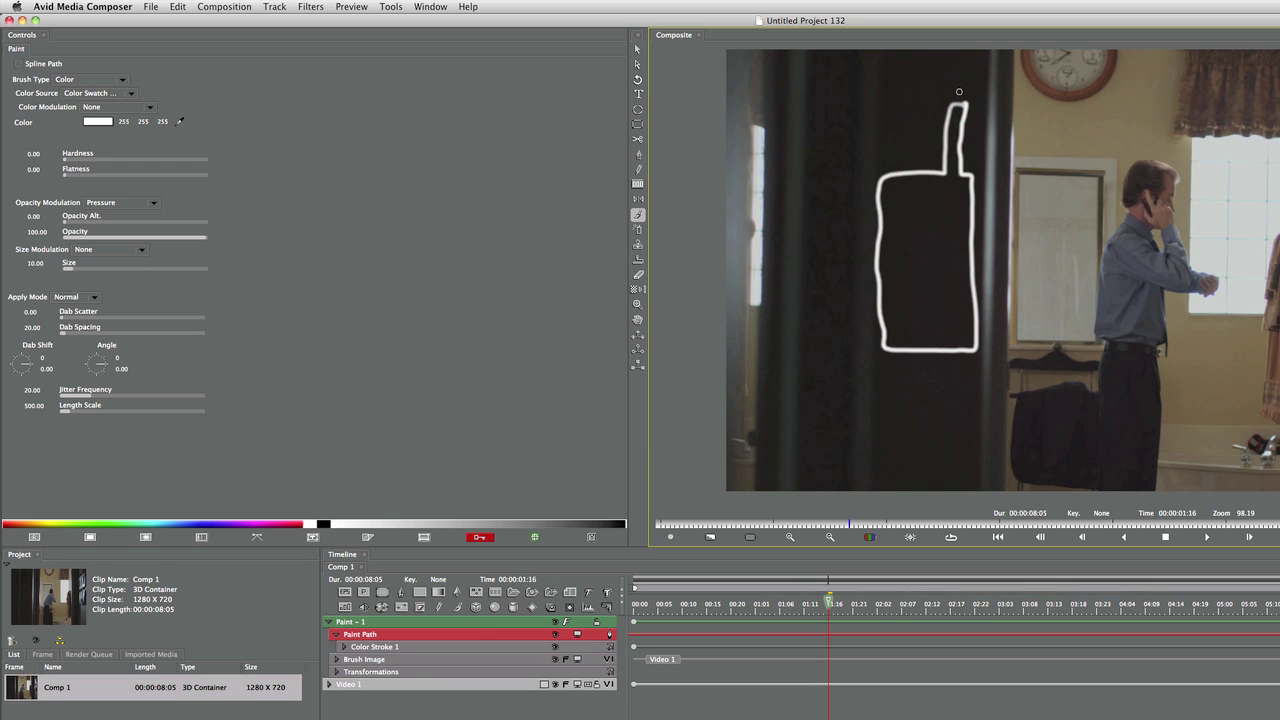
Go to the first frame, convert Color Stroke 1 to a spline path and reshape the points of the phone outline and antenna.
left_click_drag(707, 605, 590, 612)
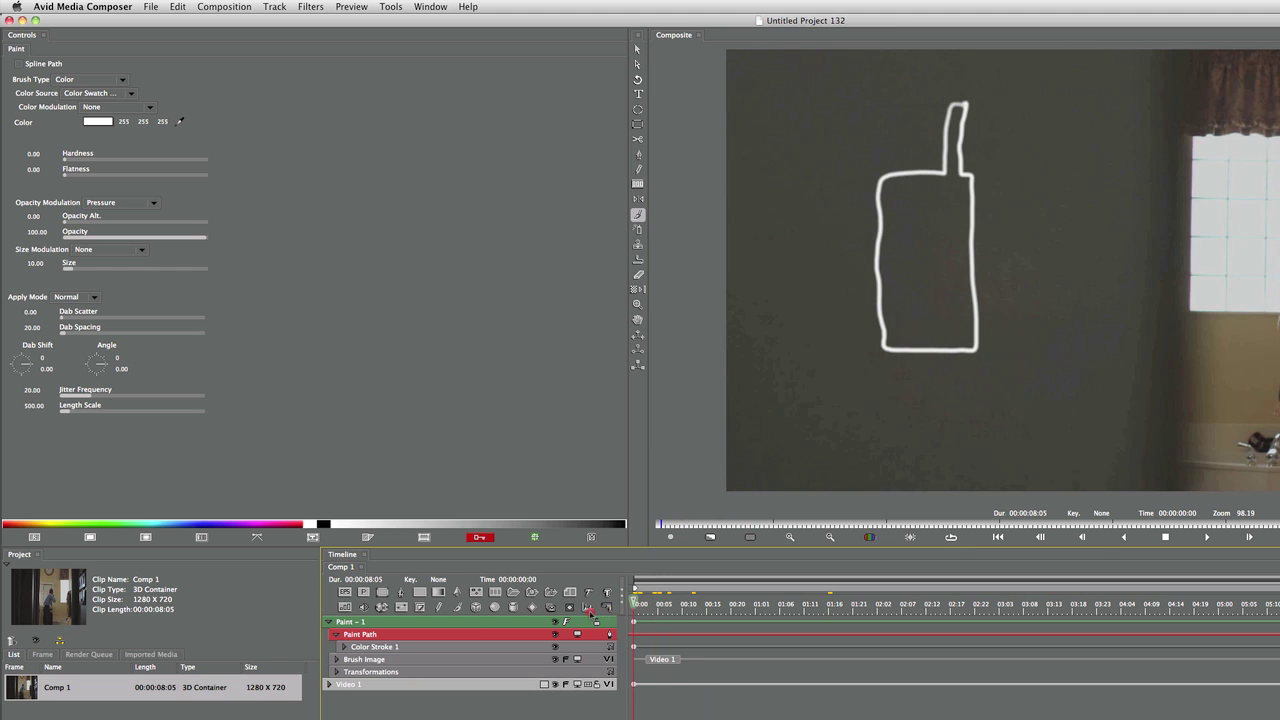
left_click(377, 647)
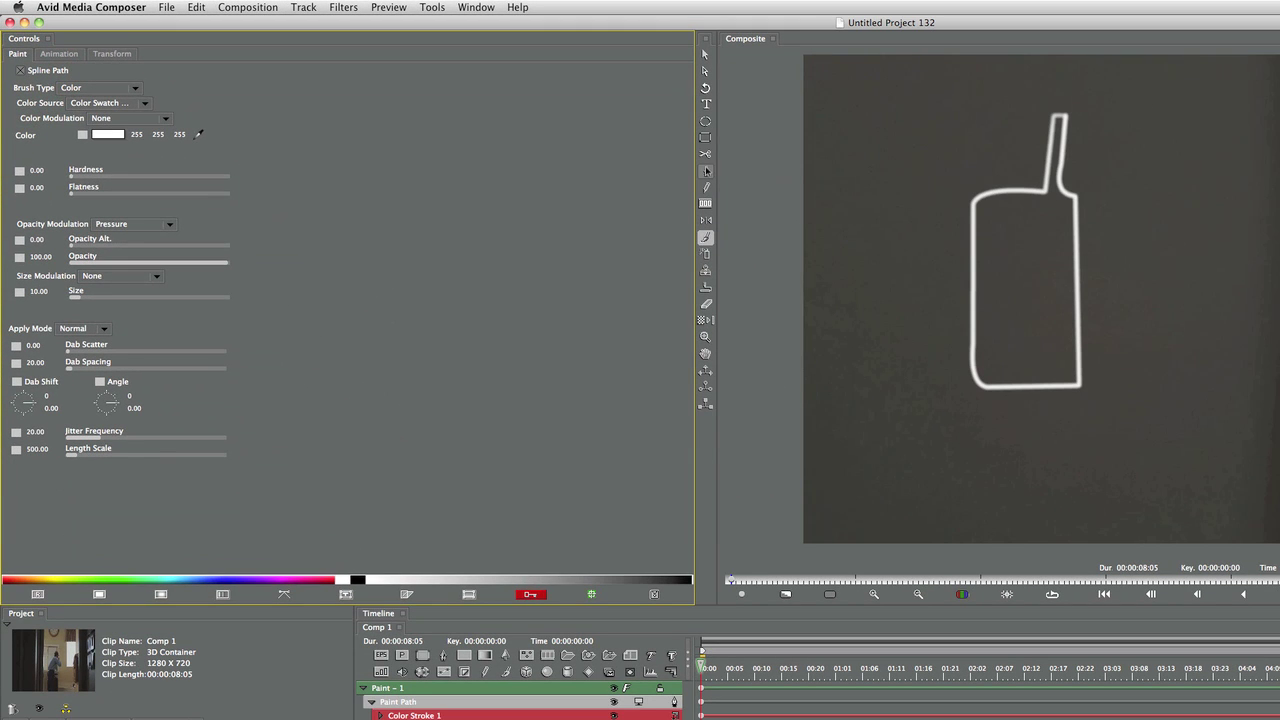
left_click(706, 171)
left_click_drag(1075, 198, 1071, 163)
left_click_drag(1065, 115, 1073, 115)
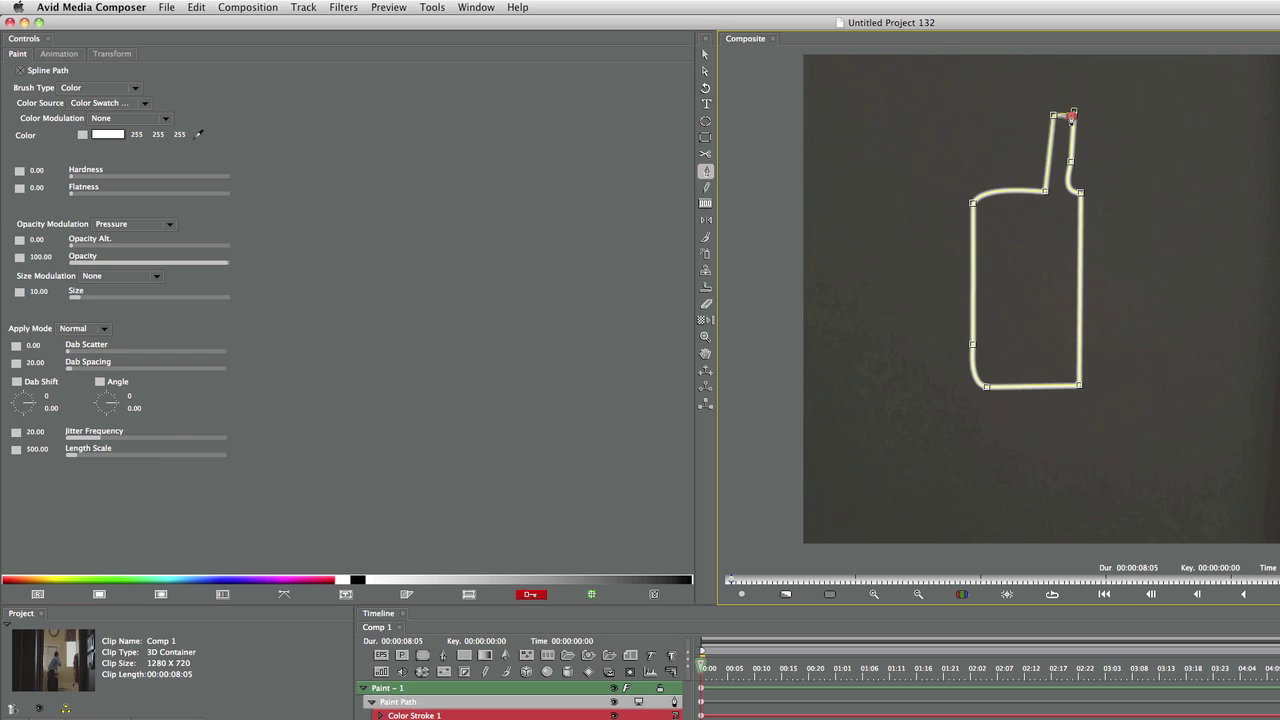
left_click(1071, 113)
left_click(1042, 189)
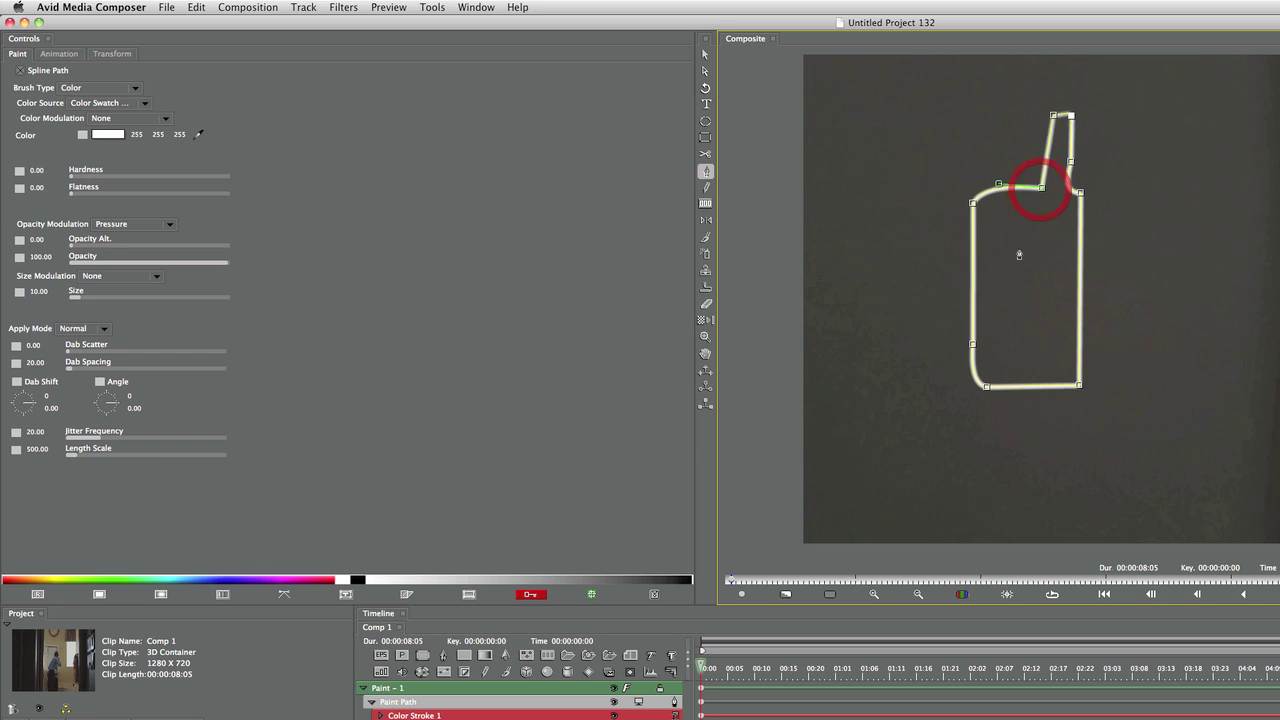
left_click(1071, 163)
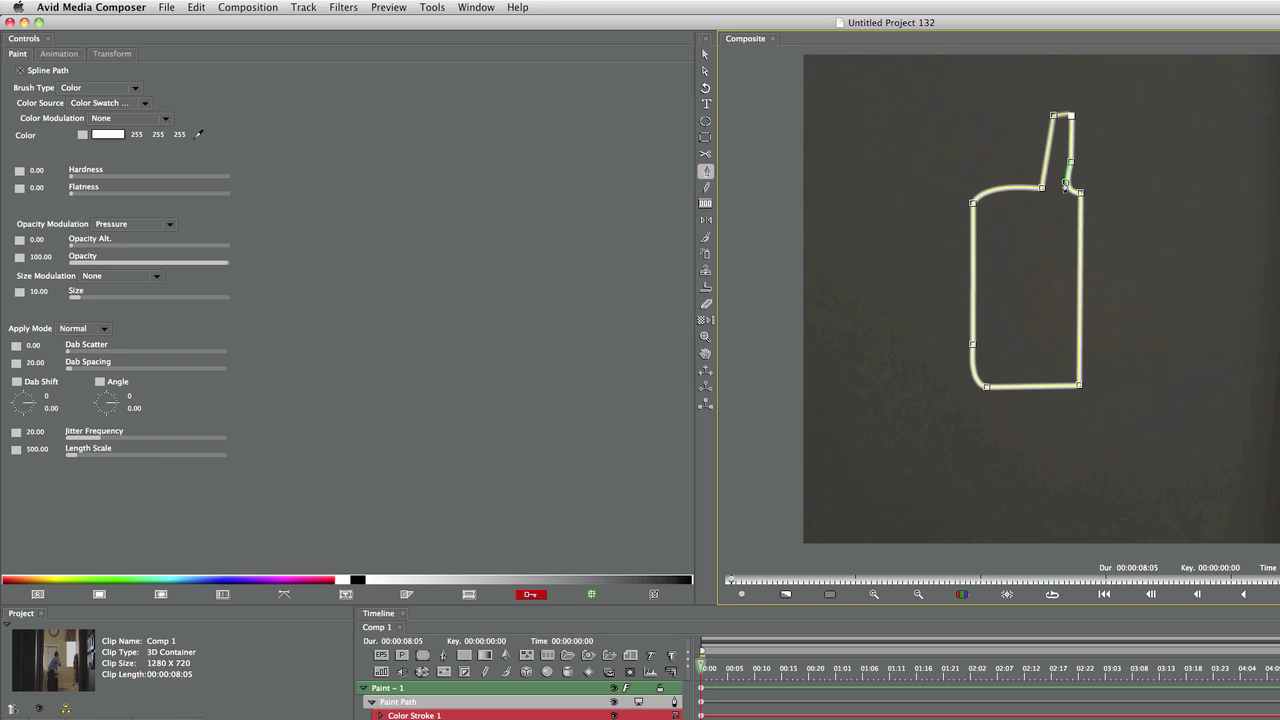
left_click_drag(1072, 182, 1072, 184)
left_click(974, 346)
left_click(990, 390)
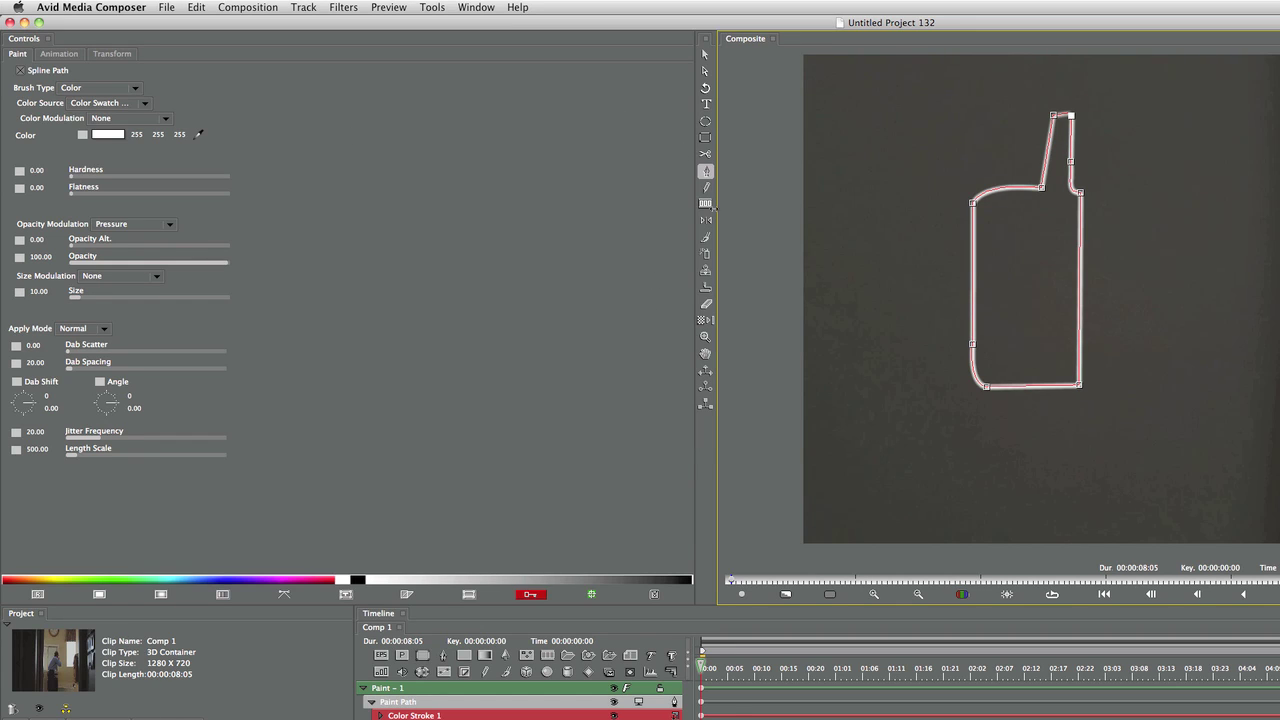
Select the Paint Path track, preview the outline over the footage and return to the first frame.
left_click(394, 704)
left_click(19, 72)
key("space")
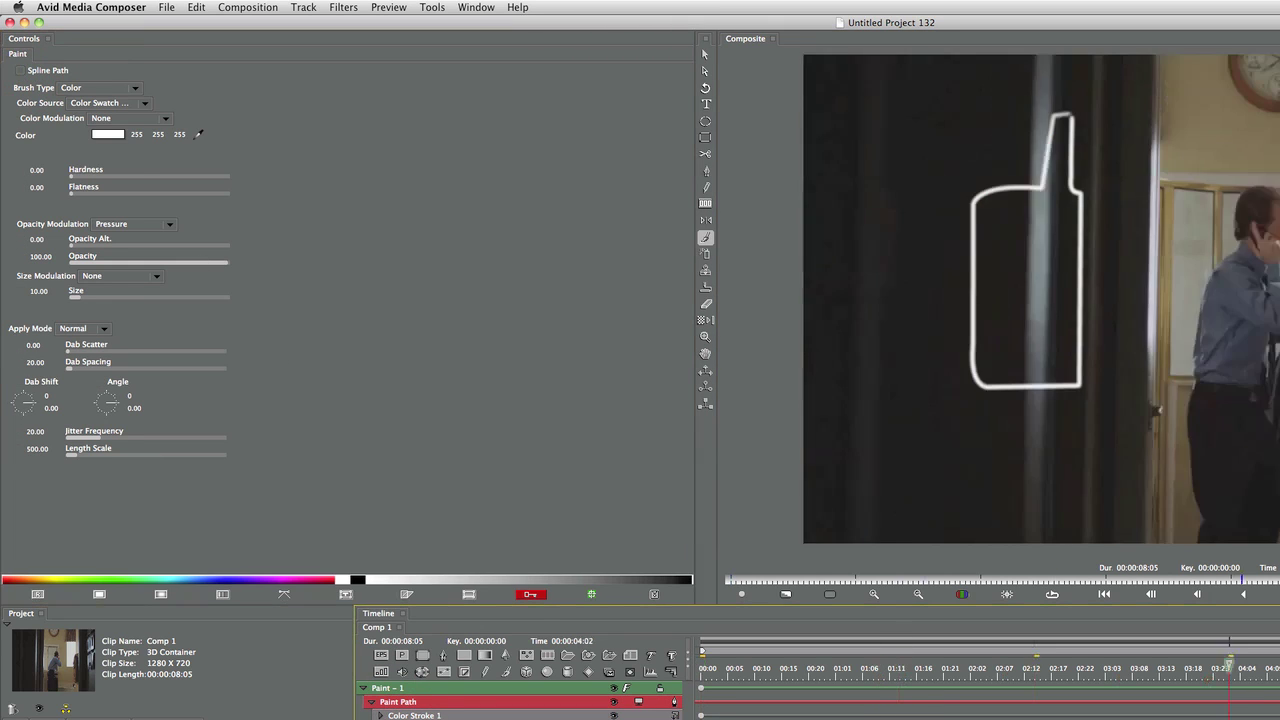
left_click_drag(803, 687, 621, 685)
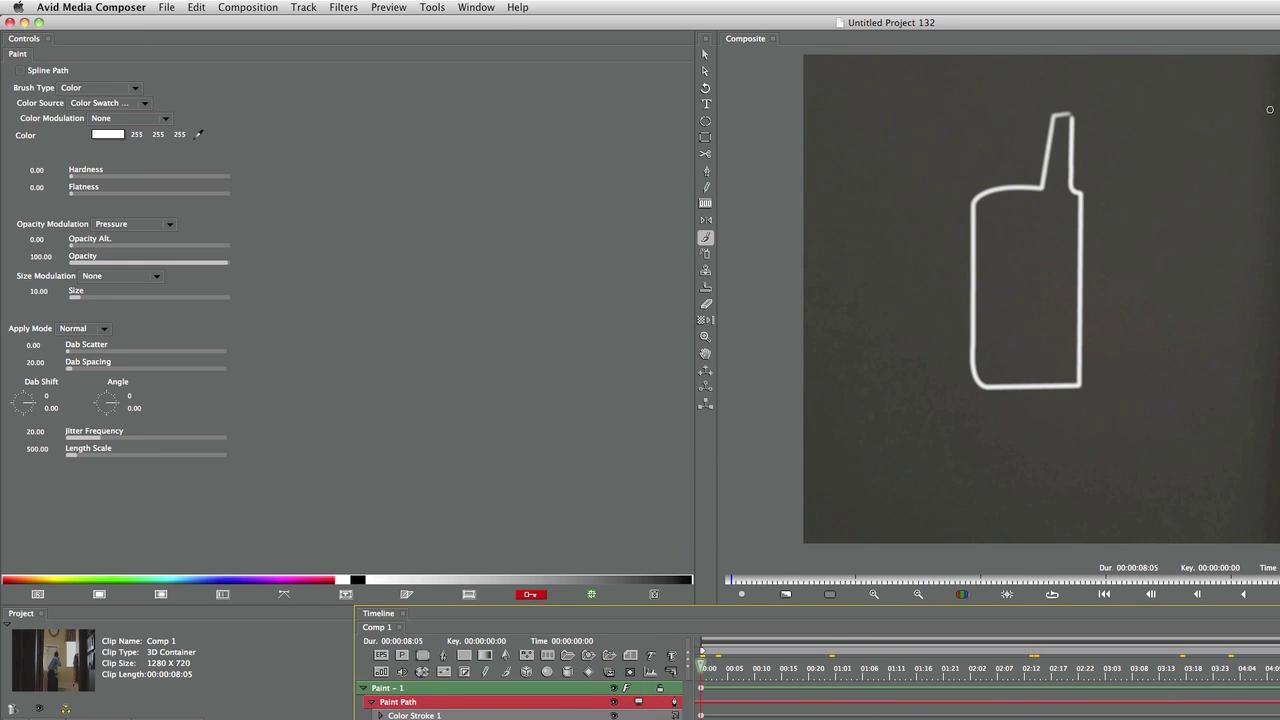
Paint a screen, six small keys in three rows of two and a wide key below them inside the phone outline.
mouse_move(1044, 200)
left_mouse_down()
mouse_move(986, 200)
mouse_move(985, 253)
mouse_move(1062, 265)
mouse_move(1066, 200)
mouse_move(1003, 200)
left_mouse_up()
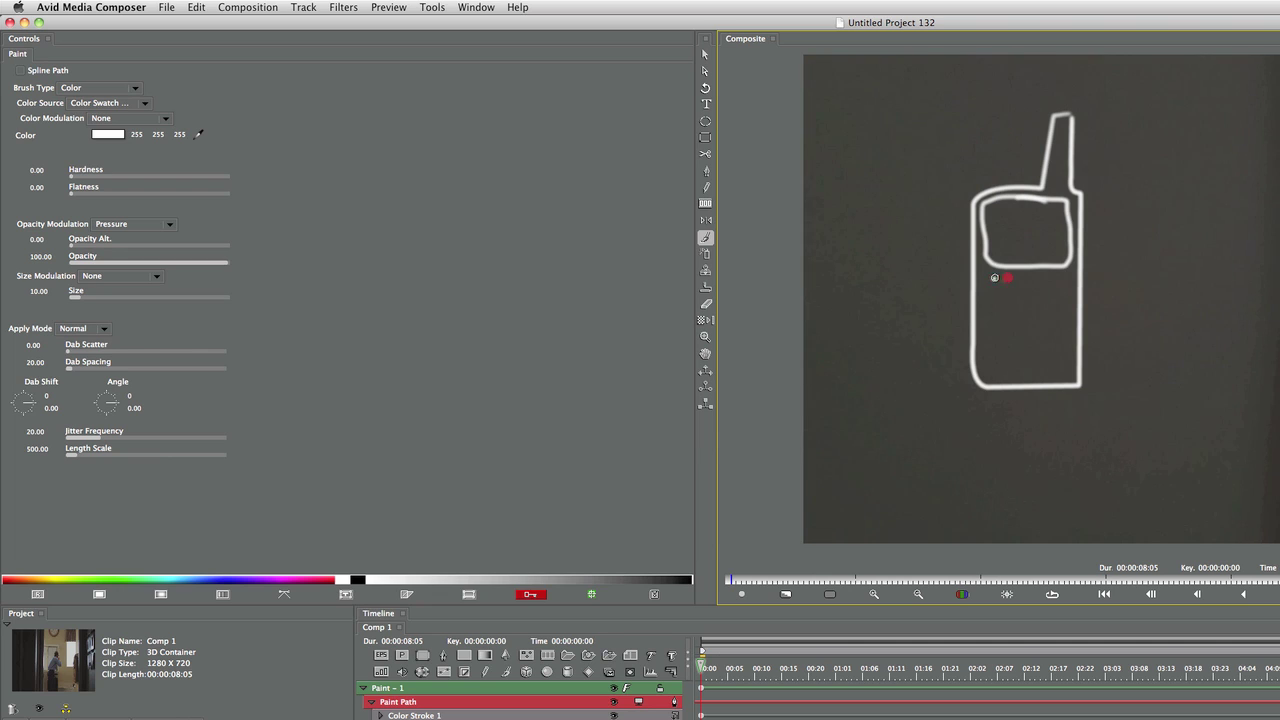
mouse_move(1000, 278)
left_mouse_down()
mouse_move(992, 299)
mouse_move(1061, 278)
mouse_move(1045, 280)
left_mouse_up()
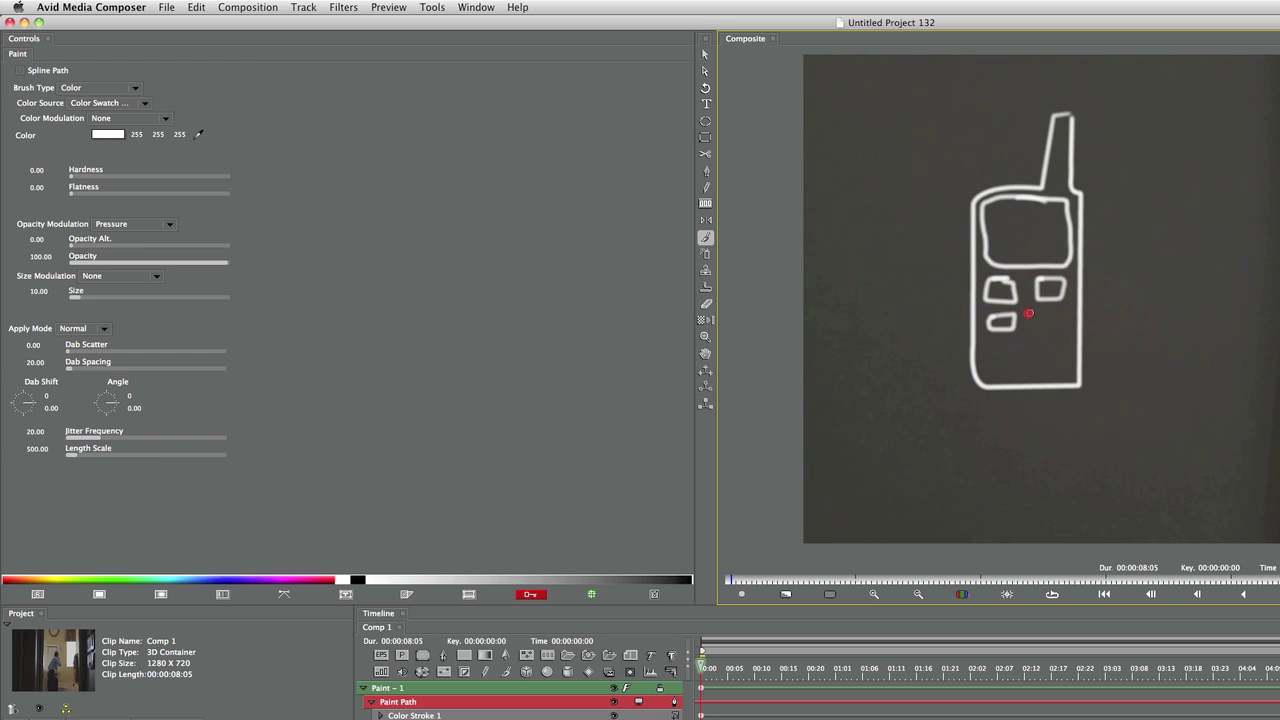
mouse_move(1039, 313)
left_mouse_down()
mouse_move(1020, 328)
mouse_move(1047, 324)
mouse_move(986, 358)
mouse_move(1024, 343)
left_mouse_up()
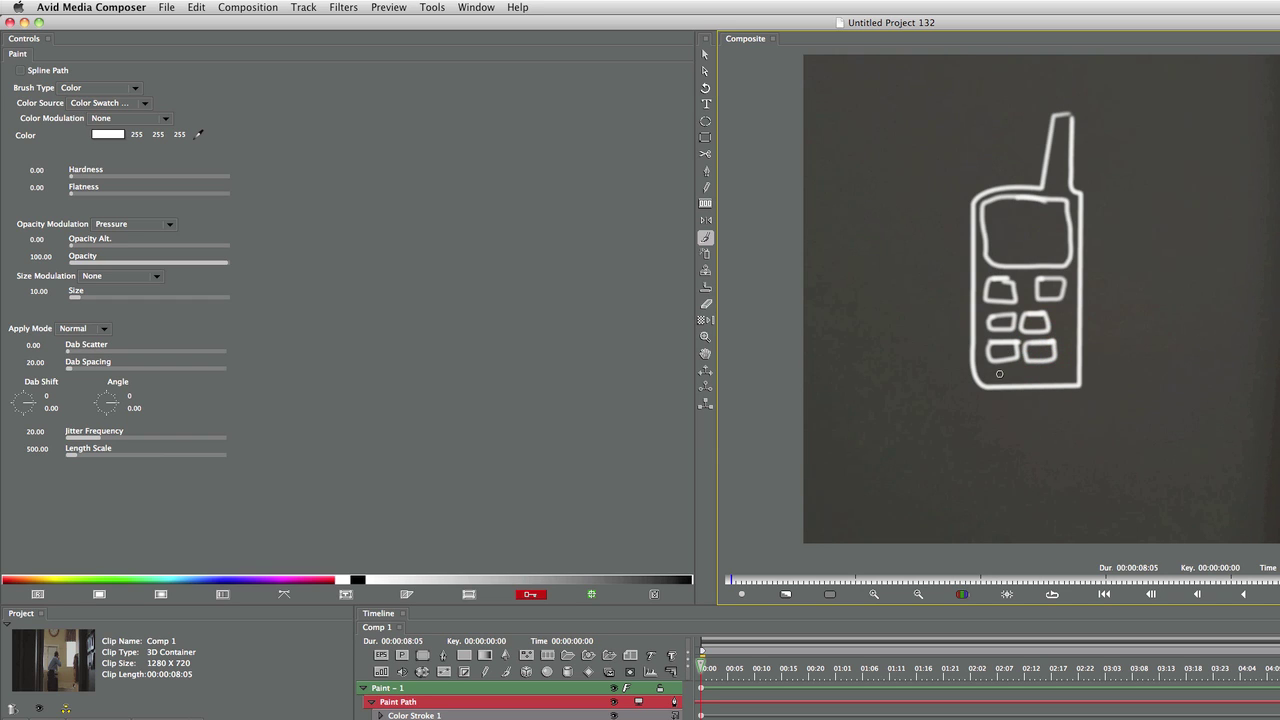
left_click_drag(997, 368, 1035, 367)
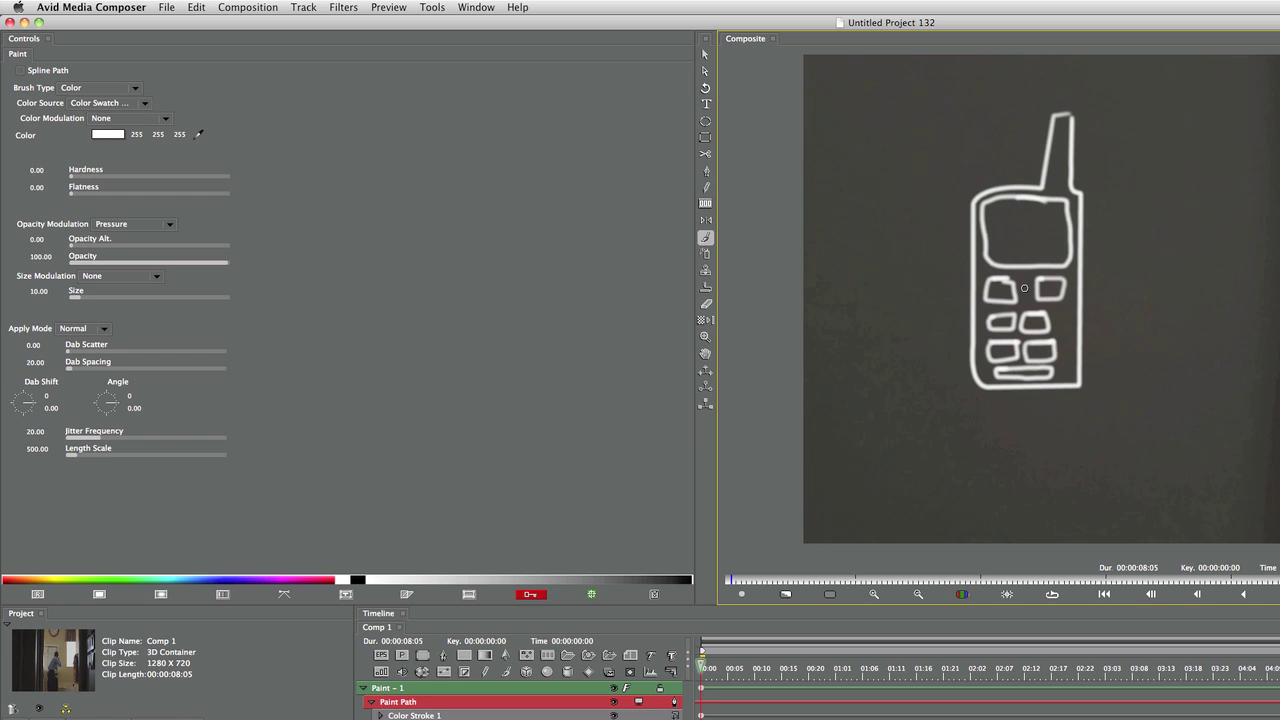
Toggle the visibility of Color Stroke 2 and Color Stroke 3 off and back on.
left_click(461, 718)
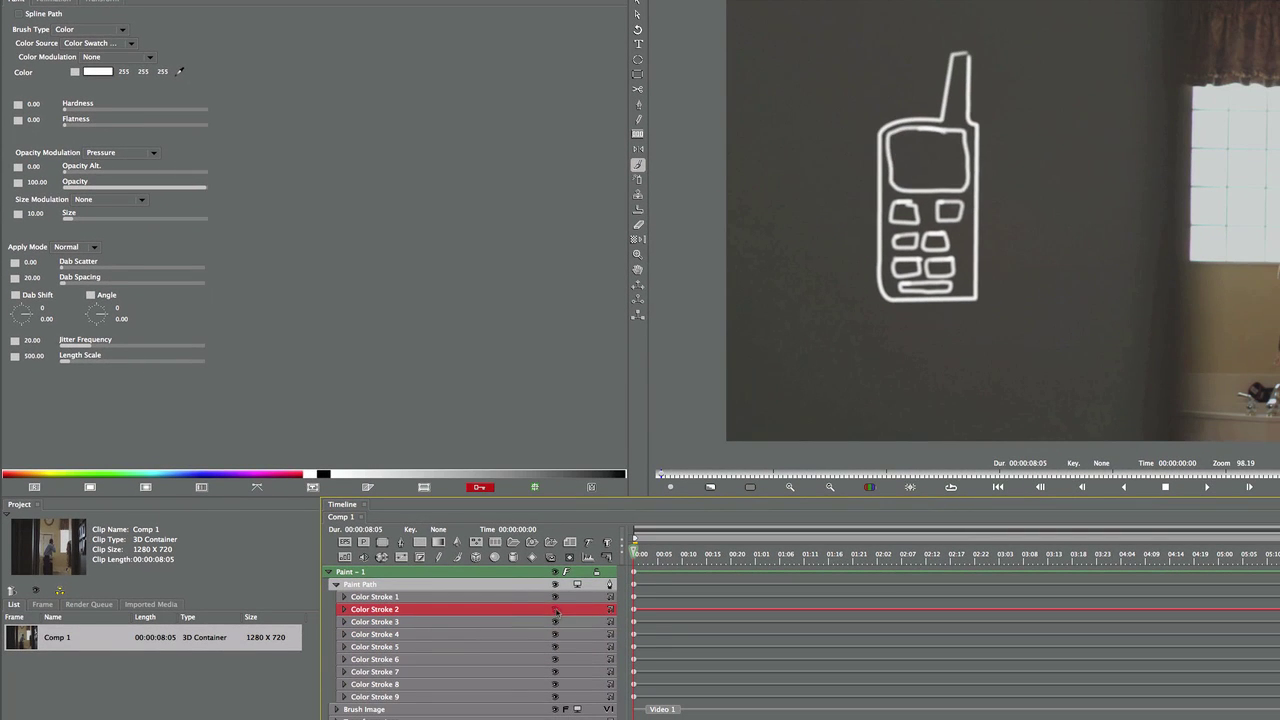
left_click(556, 609)
left_click(556, 609)
left_click(556, 622)
left_click(556, 622)
Convert Color Stroke 3 to a spline path and adjust the points along the first key's upper edge.
left_click(516, 622)
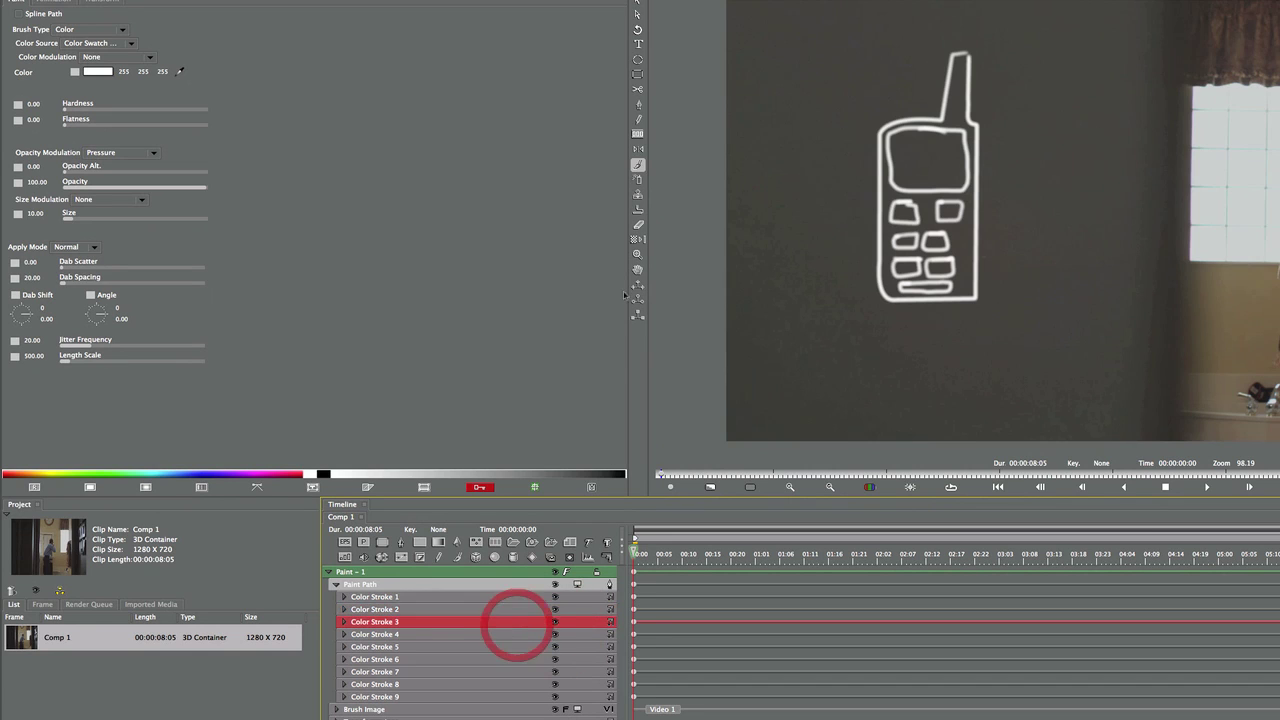
left_click(24, 15)
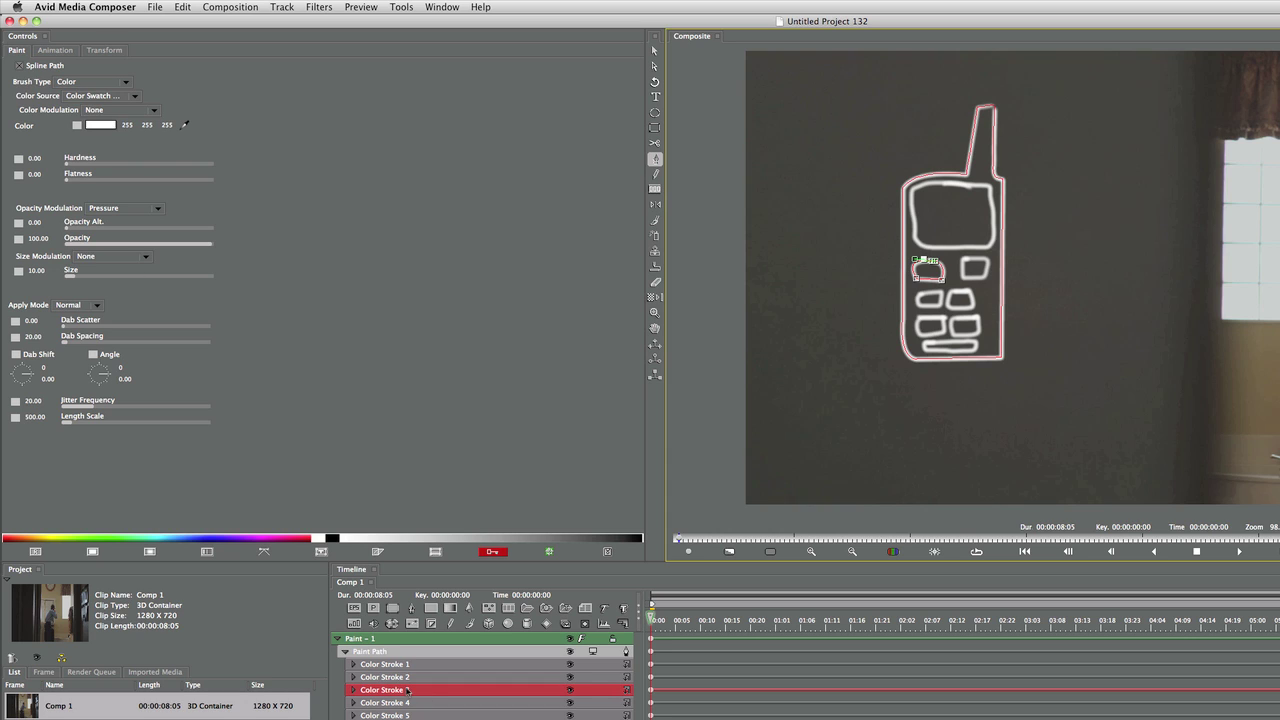
left_click(21, 67)
left_click(21, 67)
left_click(930, 261)
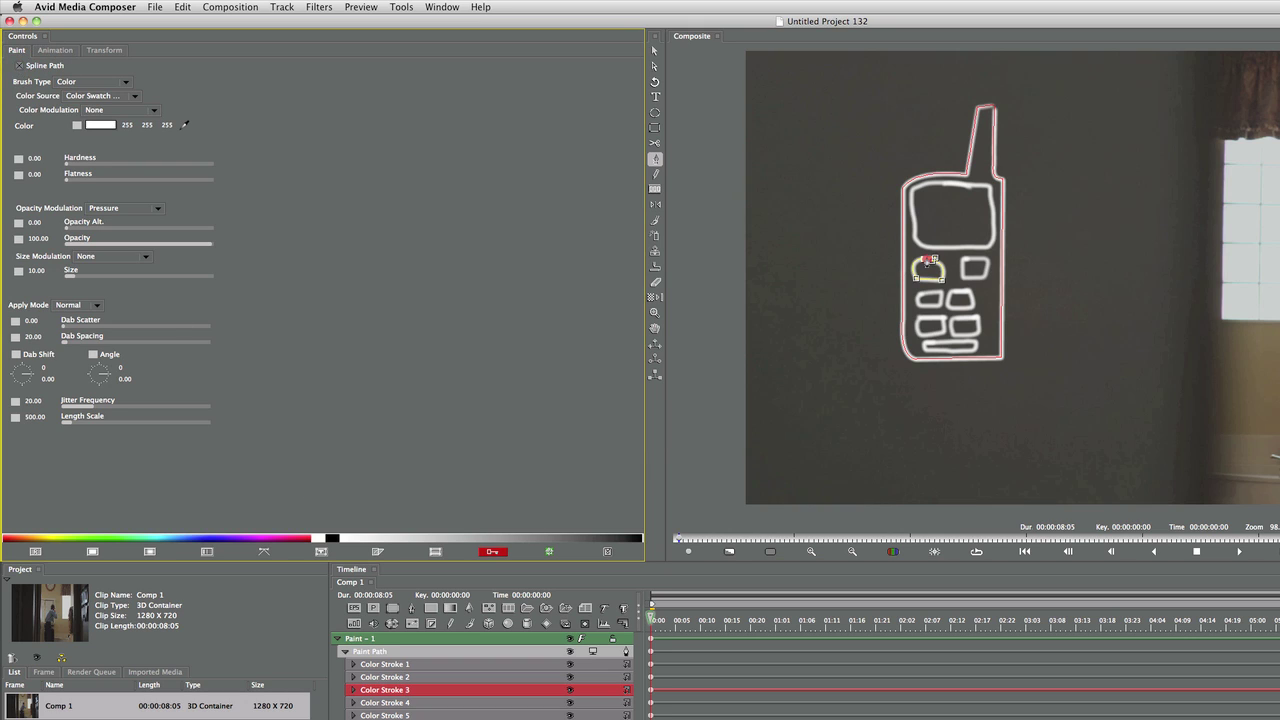
left_click(926, 262)
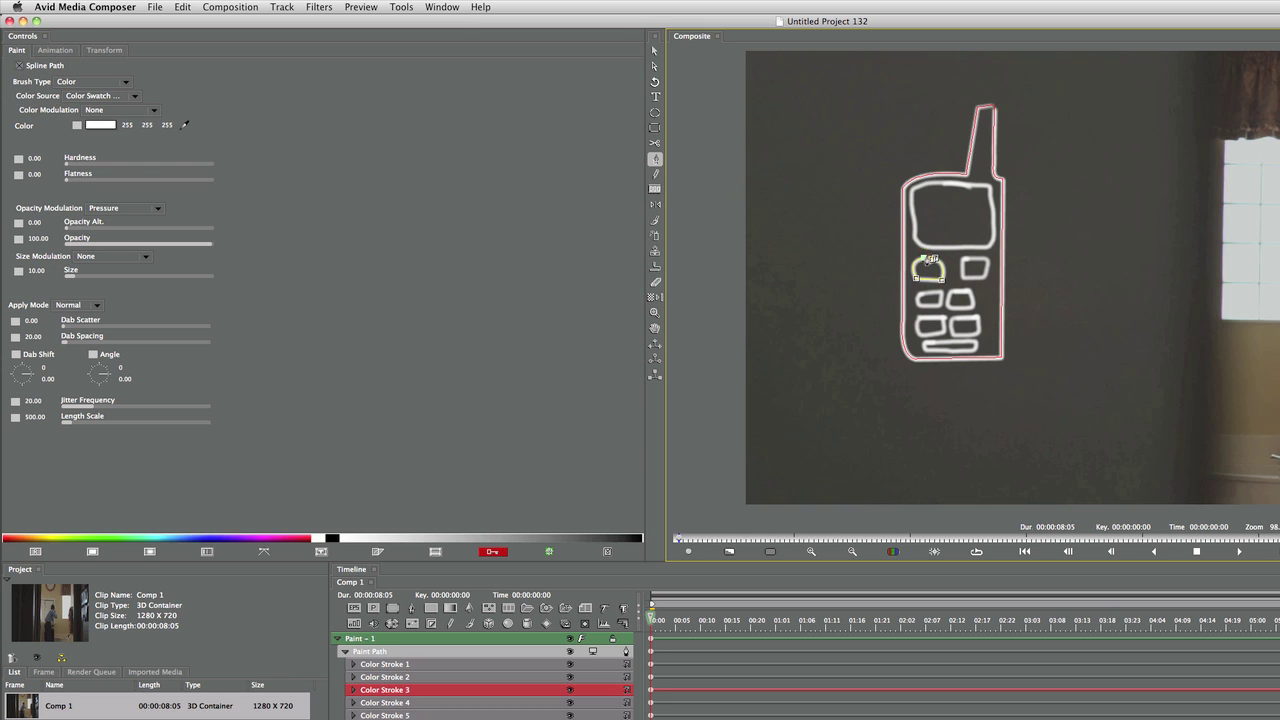
Preview the opening frames of the painted phone over the footage and return to the first frame.
key("space")
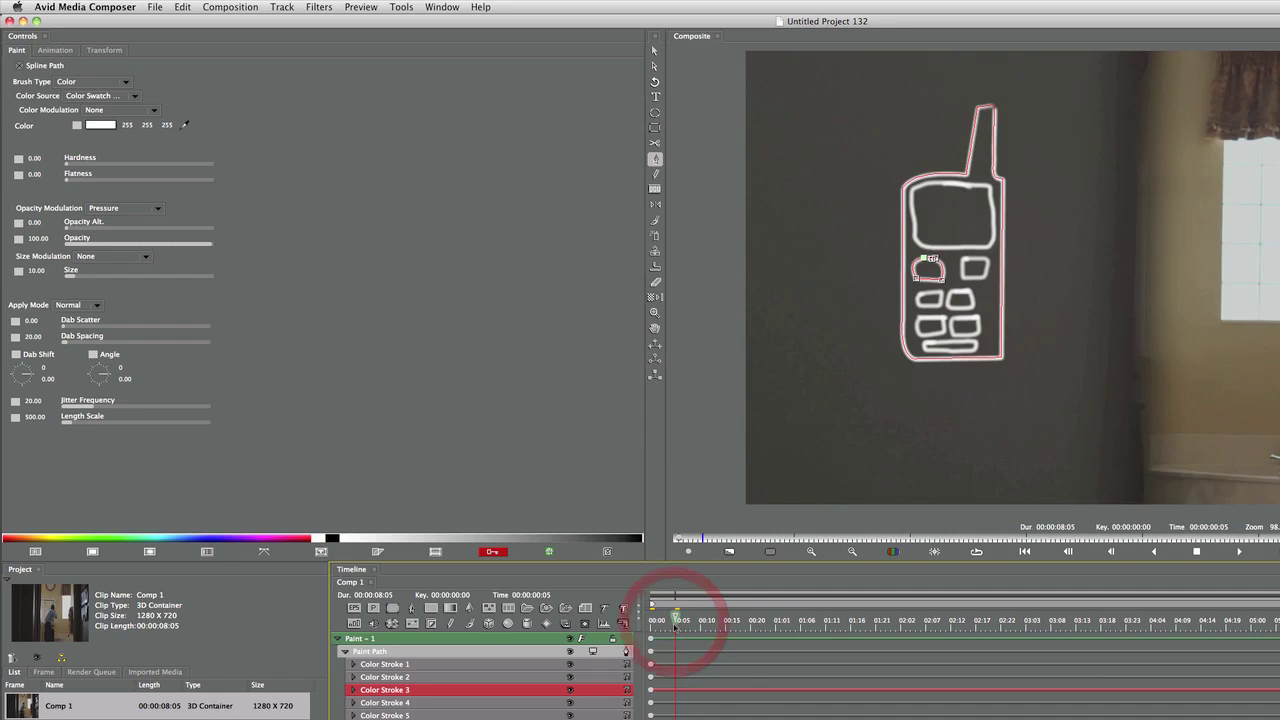
left_click(613, 639)
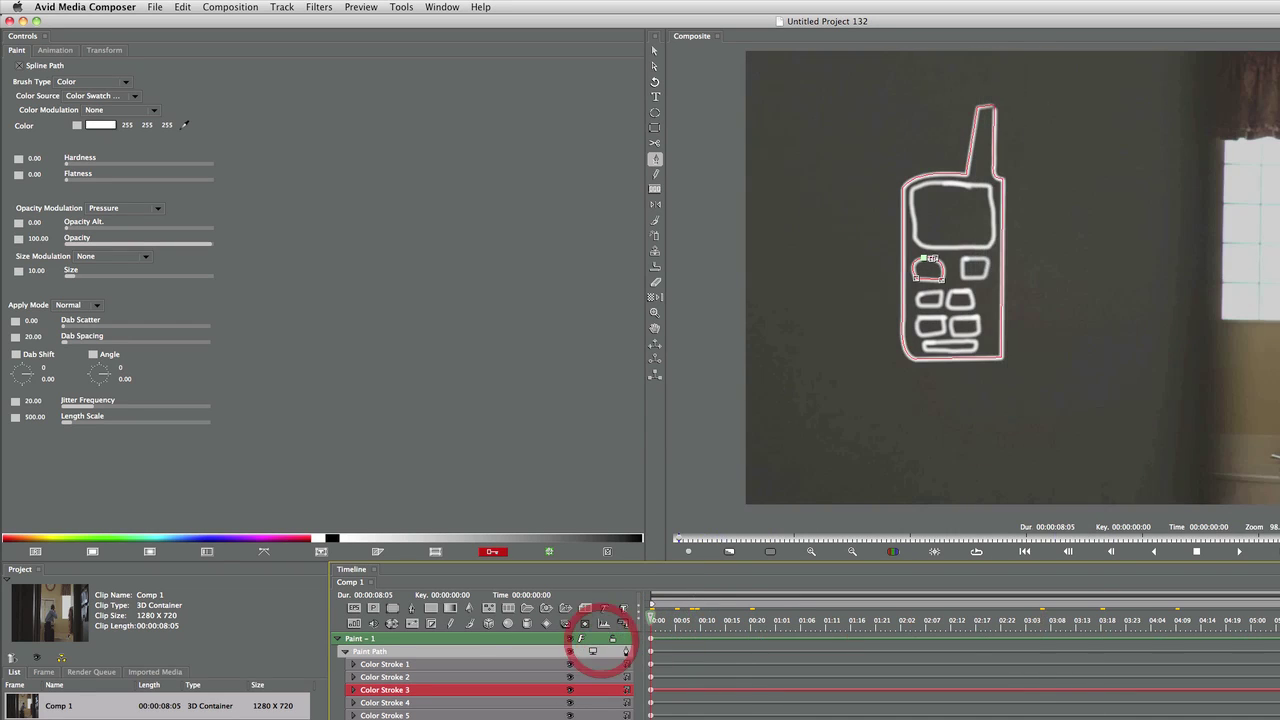
mouse_move(650, 618)
left_mouse_down()
mouse_move(1279, 600)
mouse_move(1014, 592)
mouse_move(946, 614)
mouse_move(651, 640)
mouse_move(1140, 651)
mouse_move(1279, 640)
mouse_move(954, 614)
mouse_move(451, 694)
left_mouse_up()
Inspect the controls of the Paint – 1 track, several of its color strokes and the Paint Path track.
left_click(428, 641)
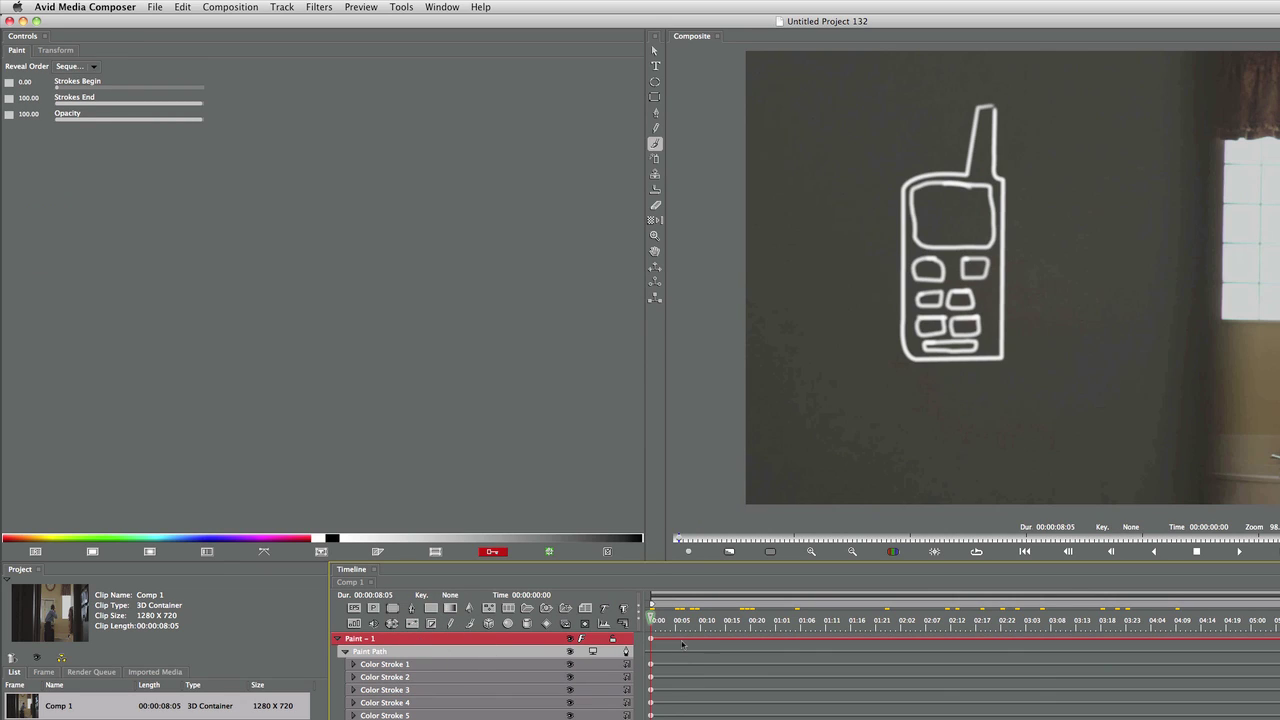
left_click(409, 701)
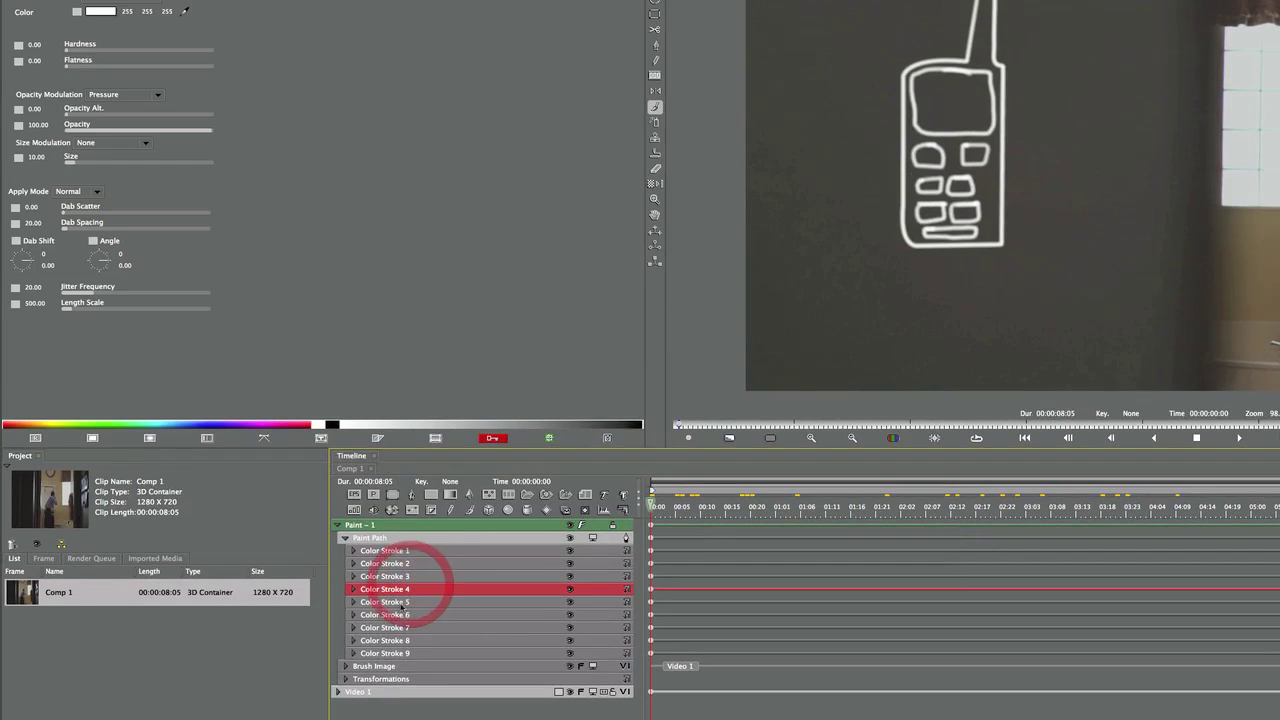
left_click(400, 716)
left_click(398, 654)
left_click(405, 539)
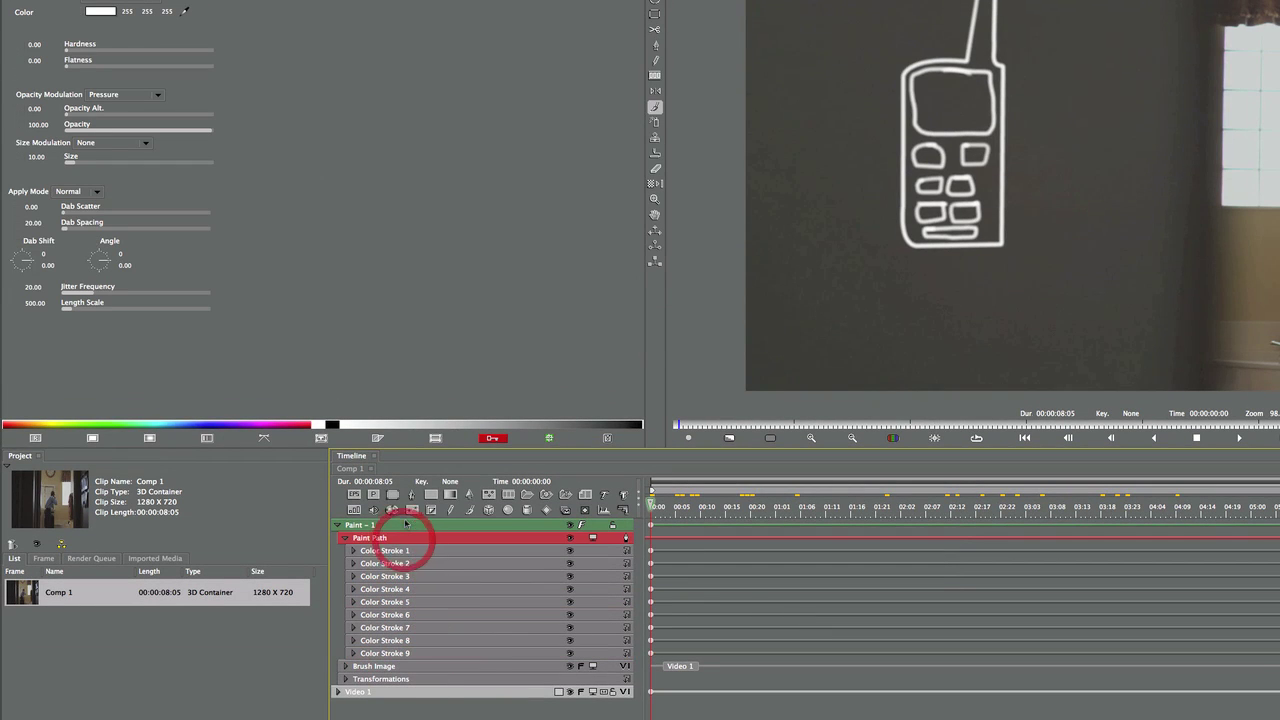
Test the Paint – 1 track's reveal by lowering Strokes End to 0, and reset the parameter.
left_click(406, 526)
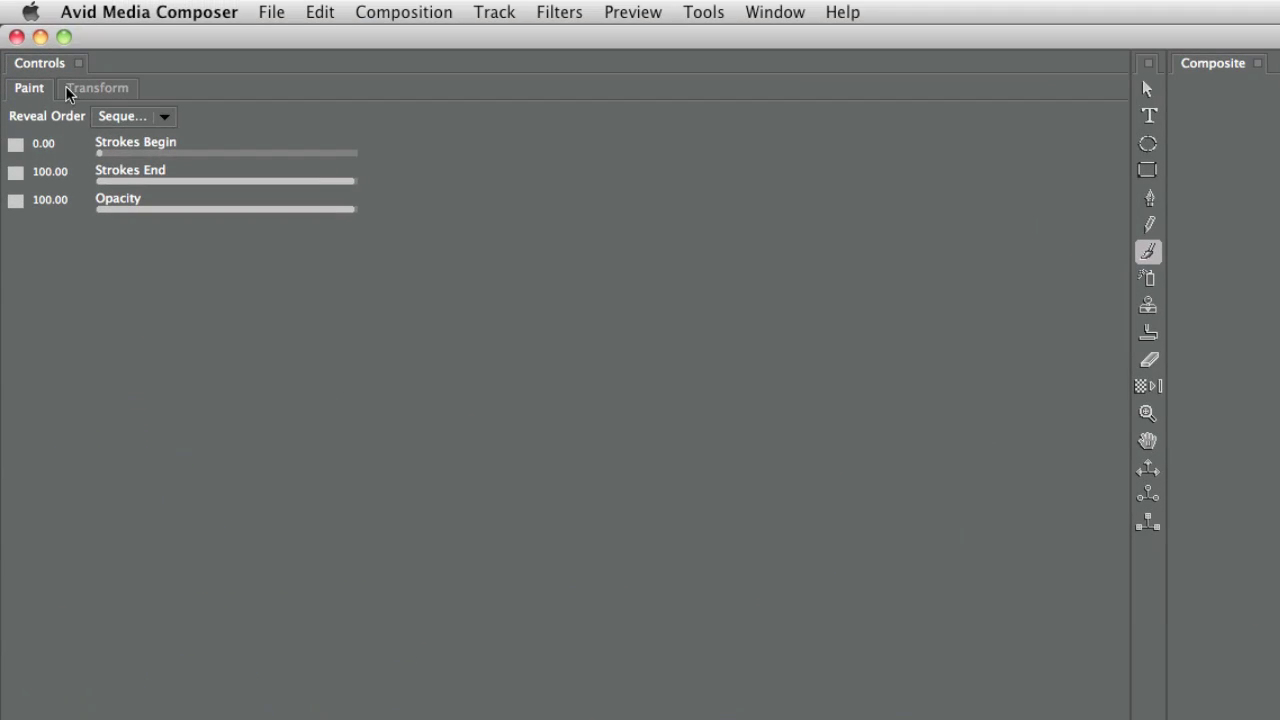
left_click(86, 90)
left_click(34, 89)
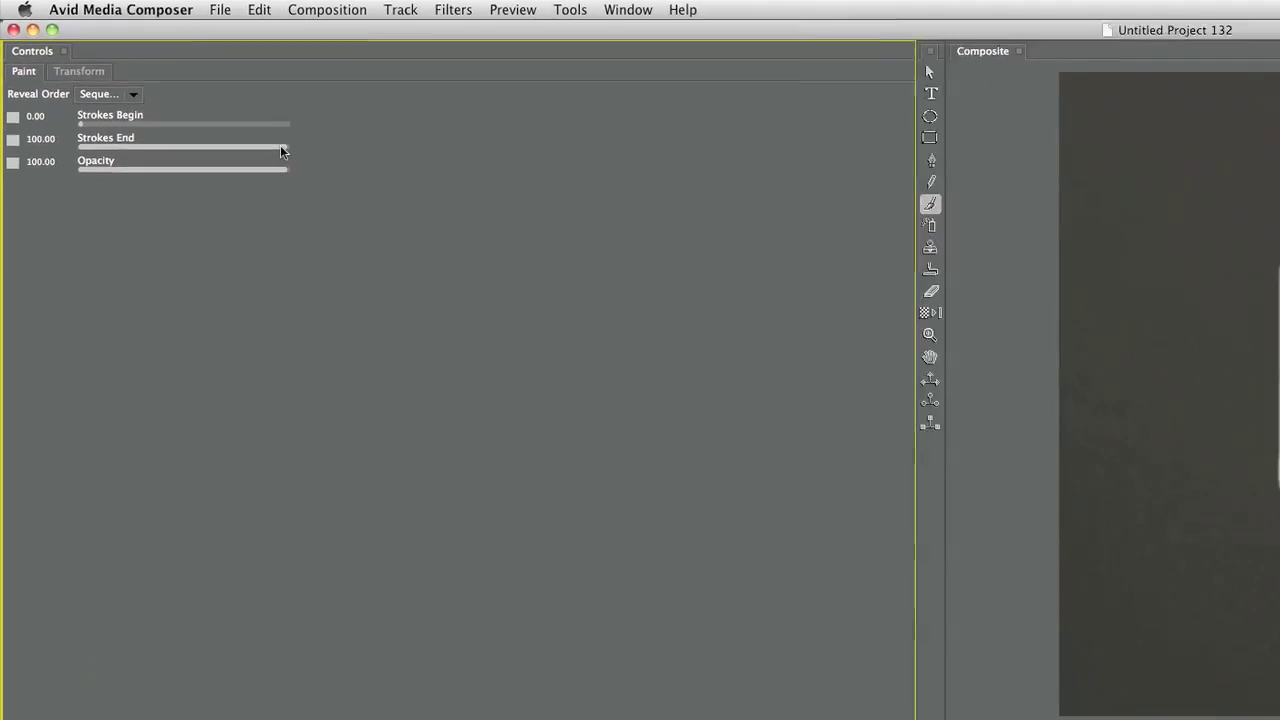
left_click_drag(353, 180, 282, 184)
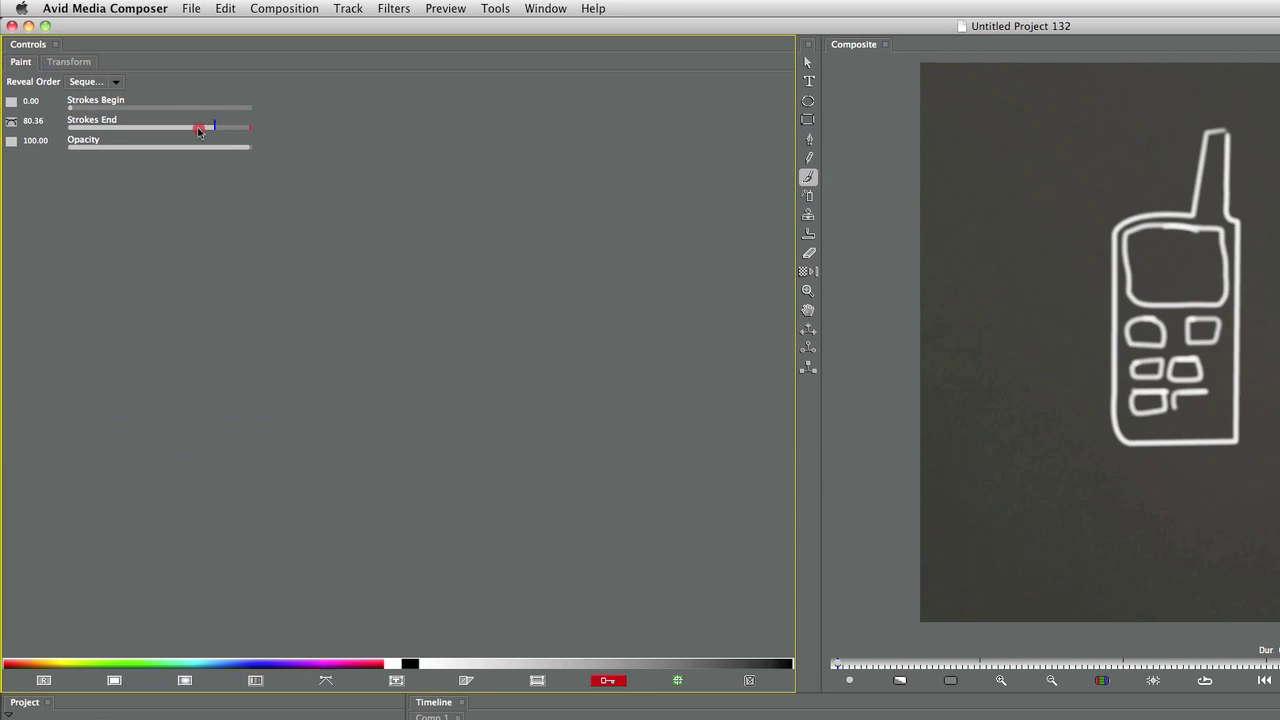
mouse_move(198, 129)
left_mouse_down()
mouse_move(10, 134)
mouse_move(297, 129)
mouse_move(14, 122)
left_mouse_up()
left_click(14, 122)
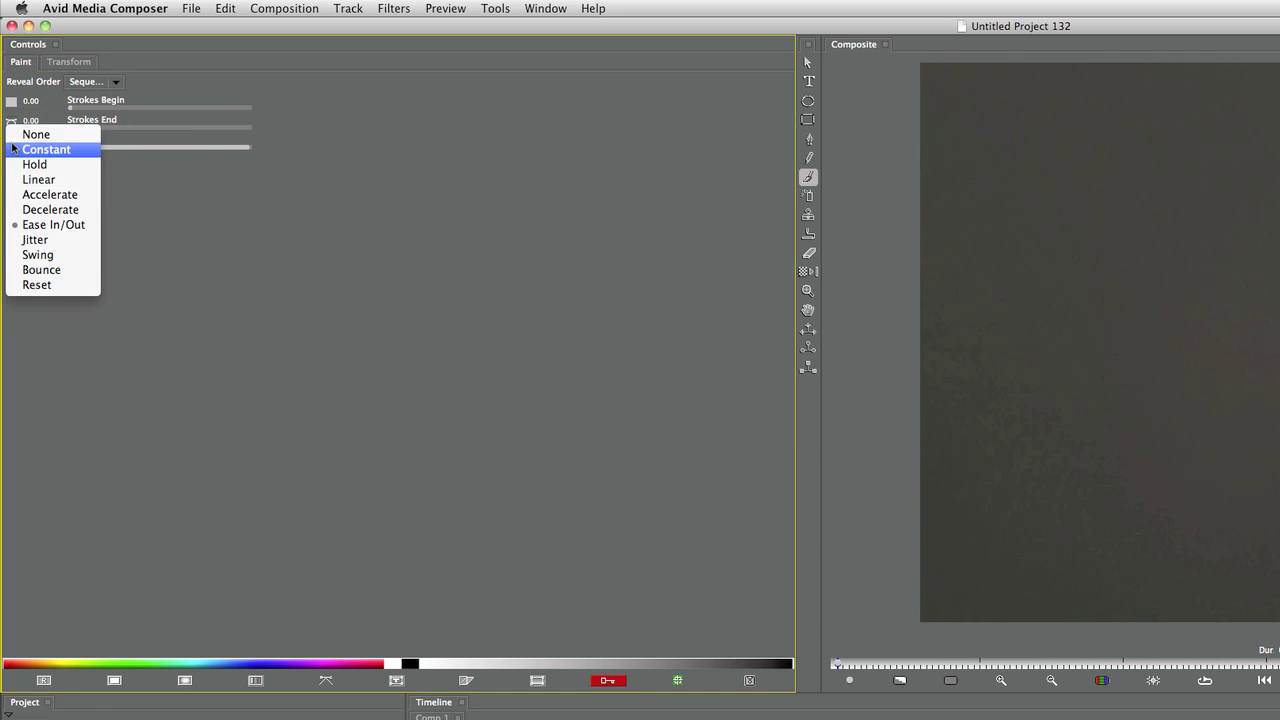
left_click(15, 131)
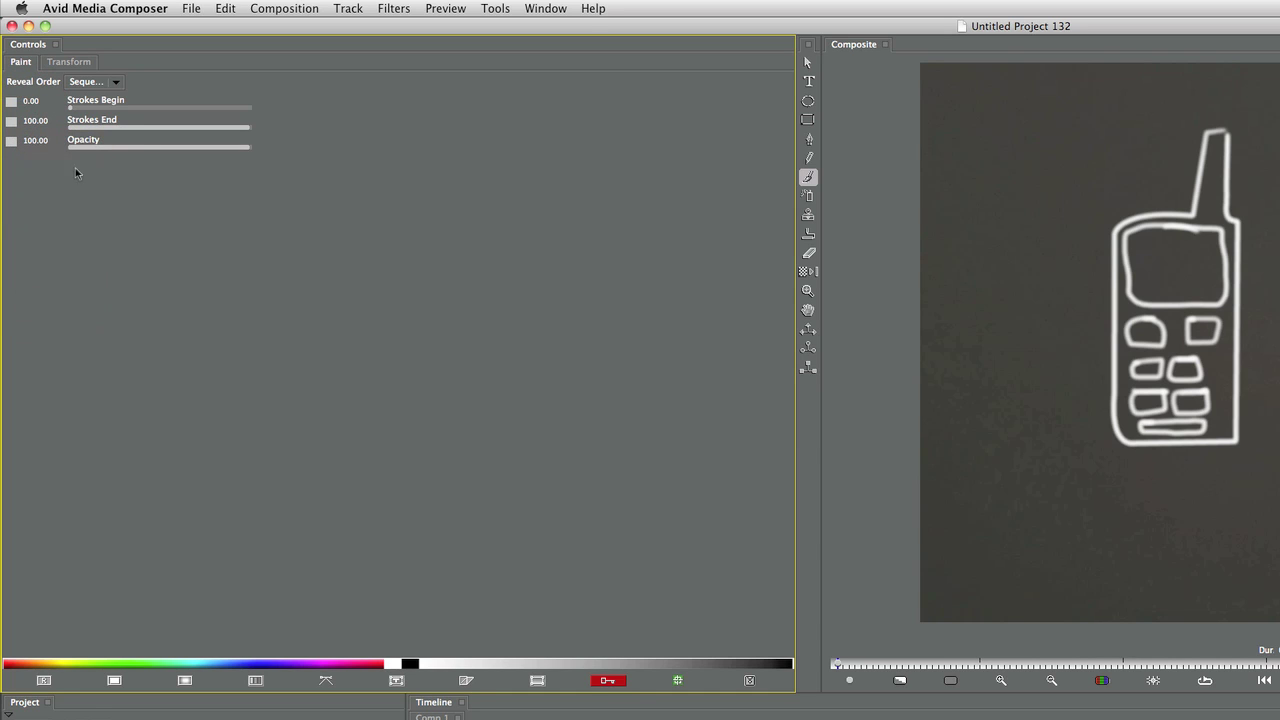
Turn off automatic keyframing and move the painted phone onto the dark door at 00:00:01:19, about X 630 and Y 365.
left_click(608, 680)
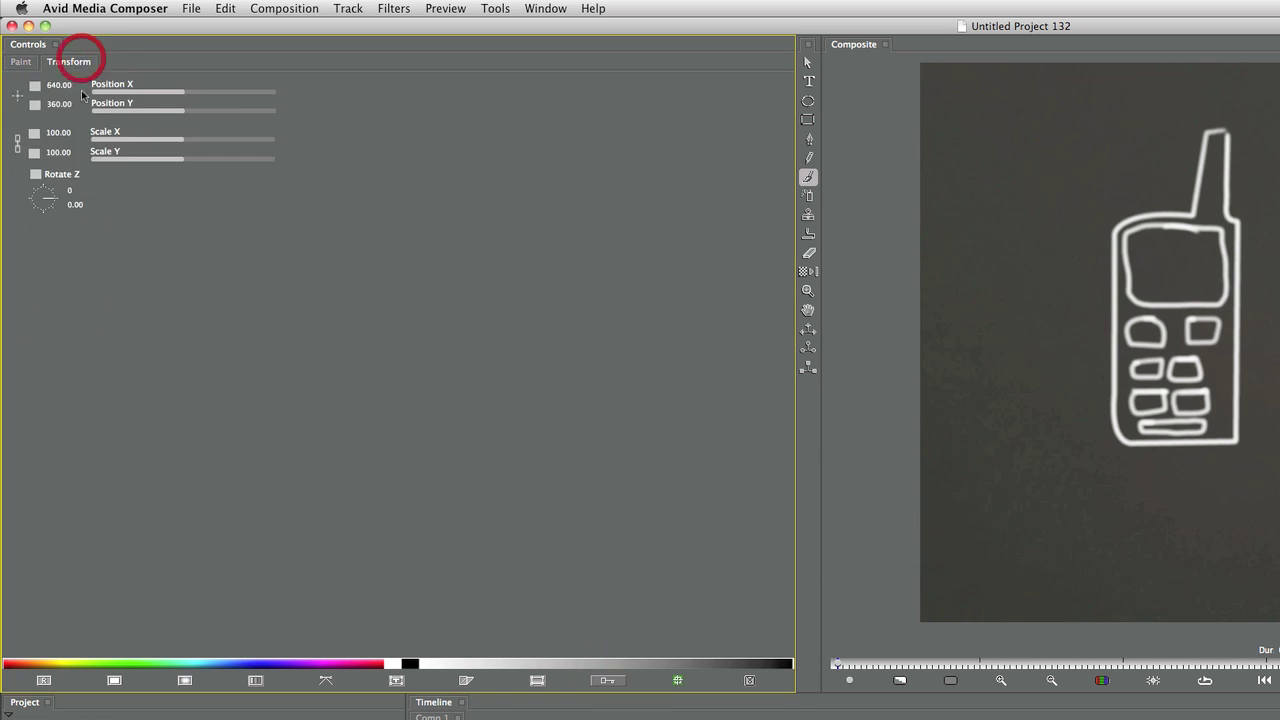
mouse_move(190, 93)
left_mouse_down()
mouse_move(227, 94)
mouse_move(174, 98)
mouse_move(220, 98)
mouse_move(171, 70)
mouse_move(142, 80)
left_mouse_up()
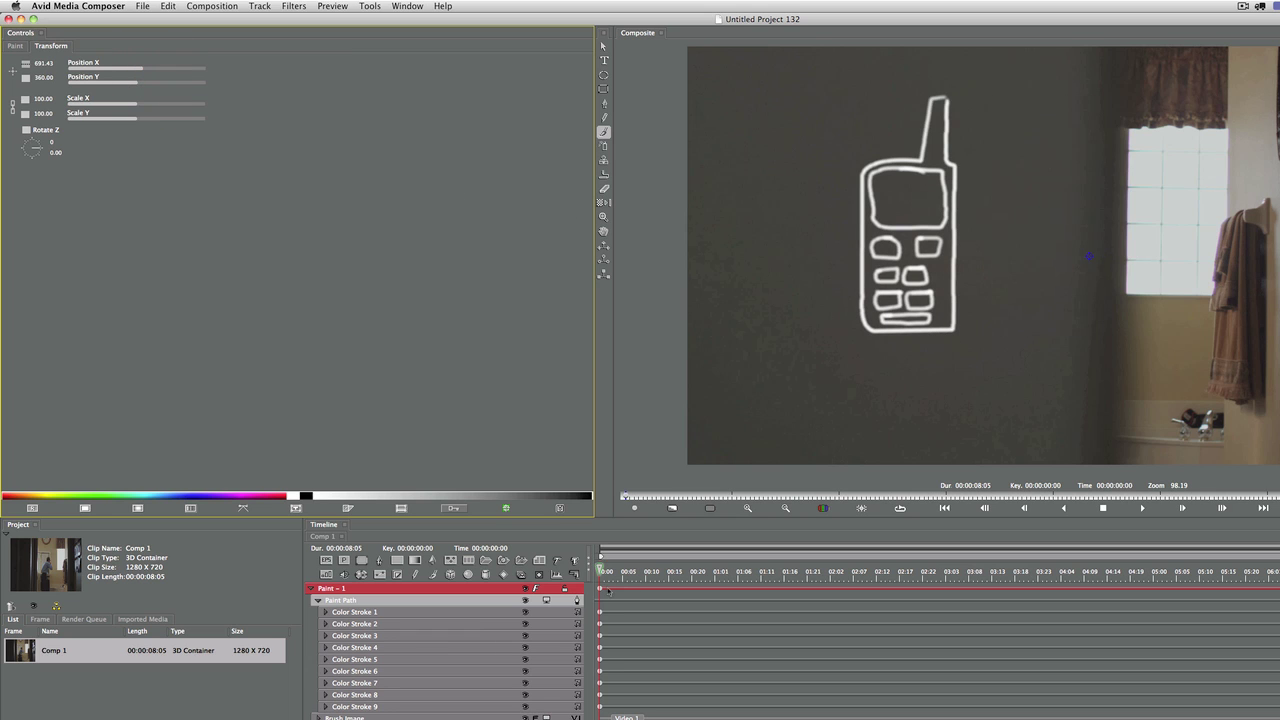
left_click_drag(625, 577, 797, 589)
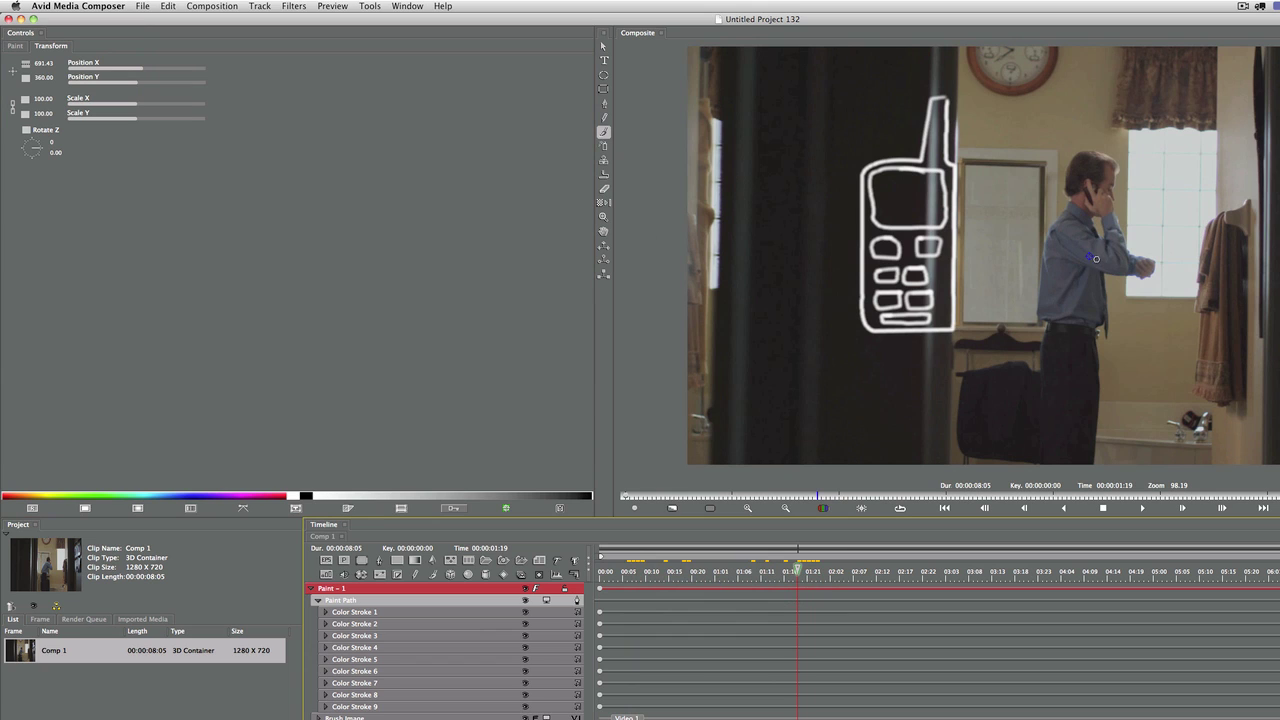
left_click_drag(1089, 257, 1052, 260)
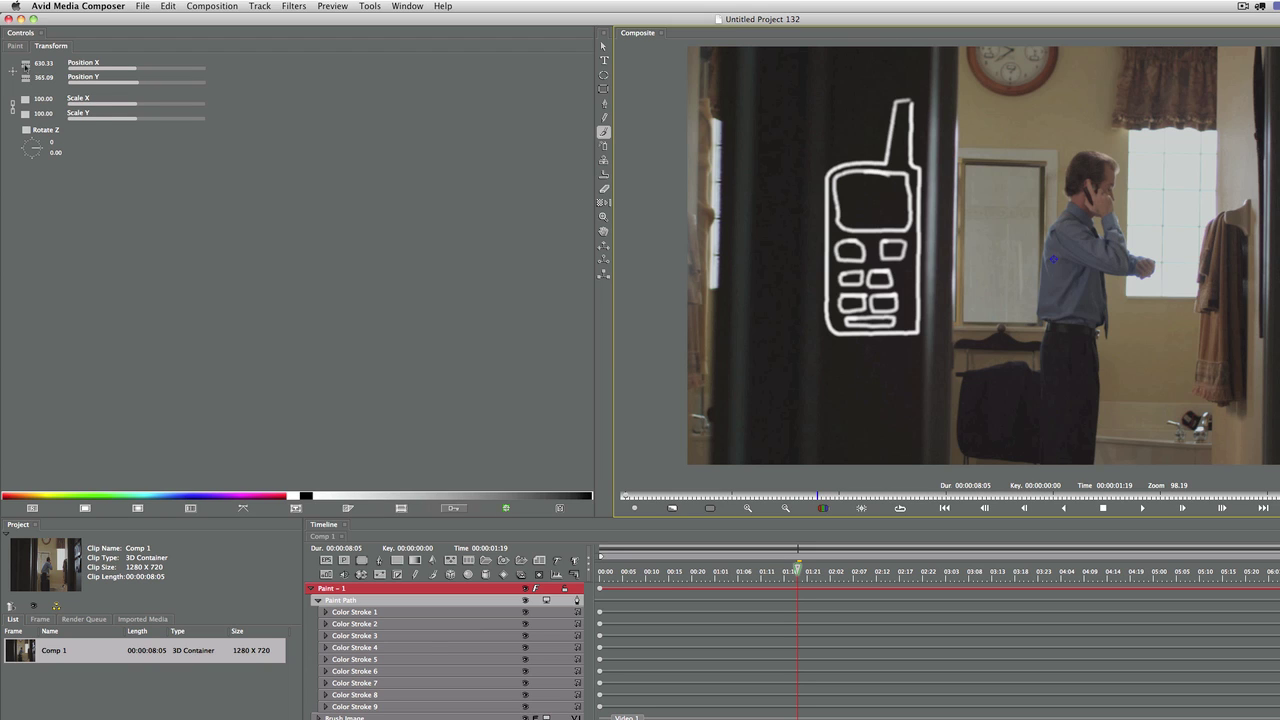
Set the interpolation of Paint – 1's Position X and Position Y to Linear at 00:00:01:19.
left_click(25, 64)
left_click(50, 97)
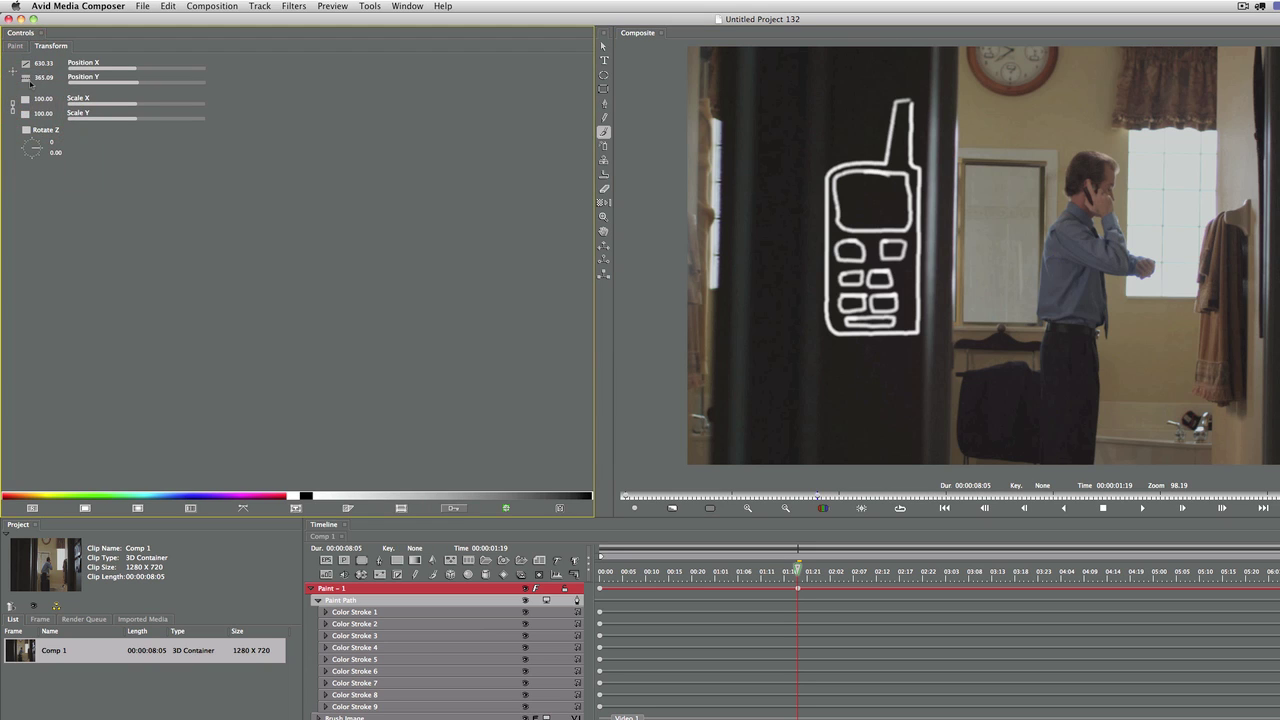
left_click(27, 78)
left_click(34, 114)
At 00:00:06:19, move the phone out past the frame's left edge and set Position X and Position Y interpolation to Hold.
left_click_drag(818, 577, 1279, 581)
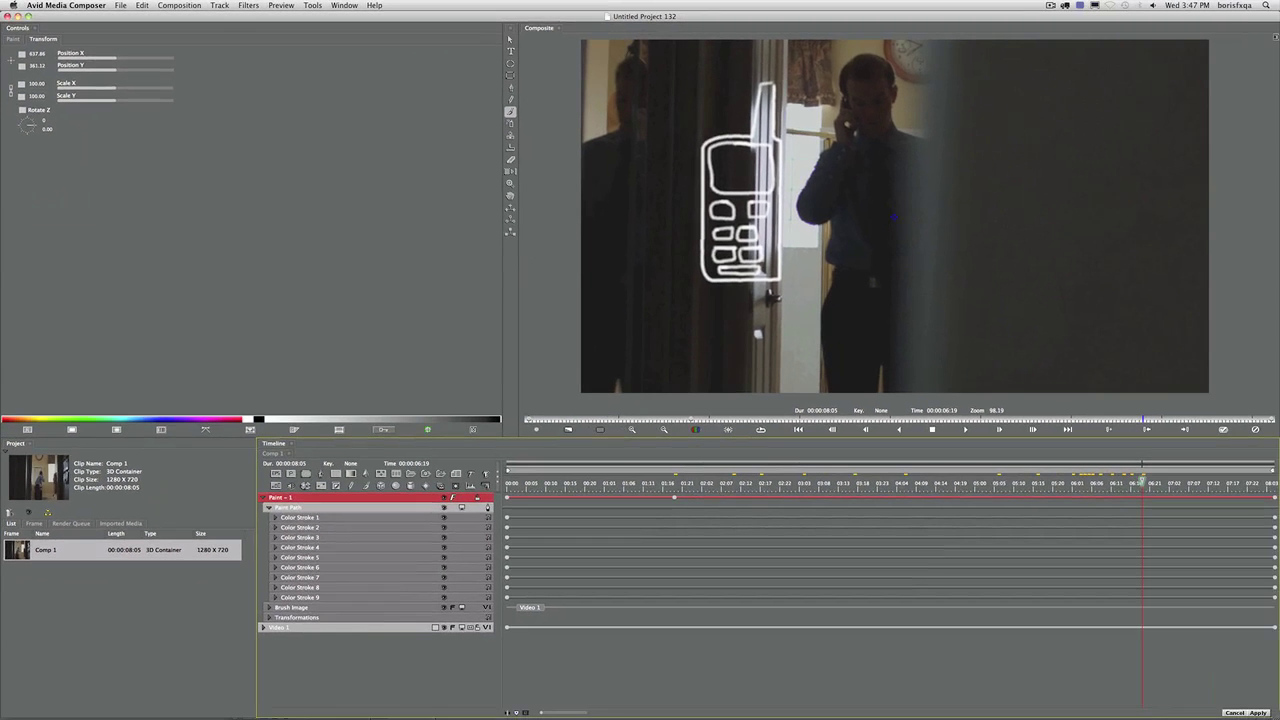
left_click_drag(1058, 256, 869, 249)
left_click_drag(736, 210, 696, 212)
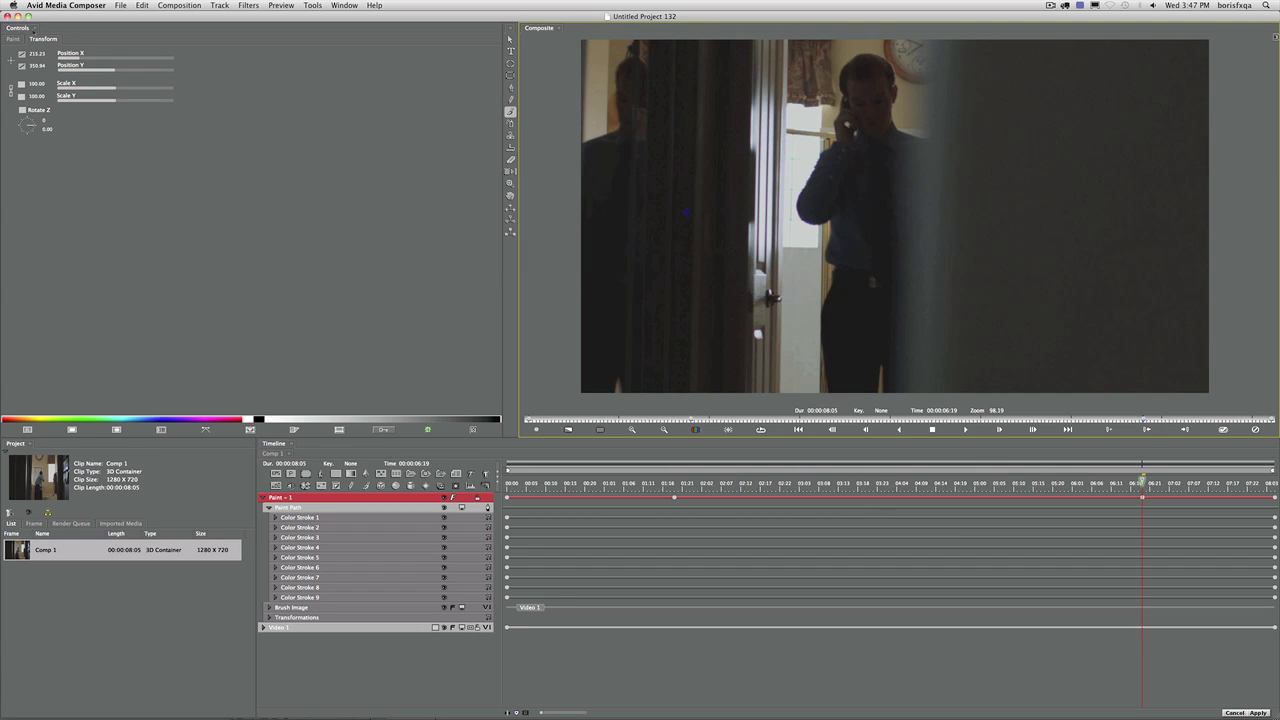
left_click(22, 53)
left_click(22, 81)
left_click(22, 66)
left_click(27, 92)
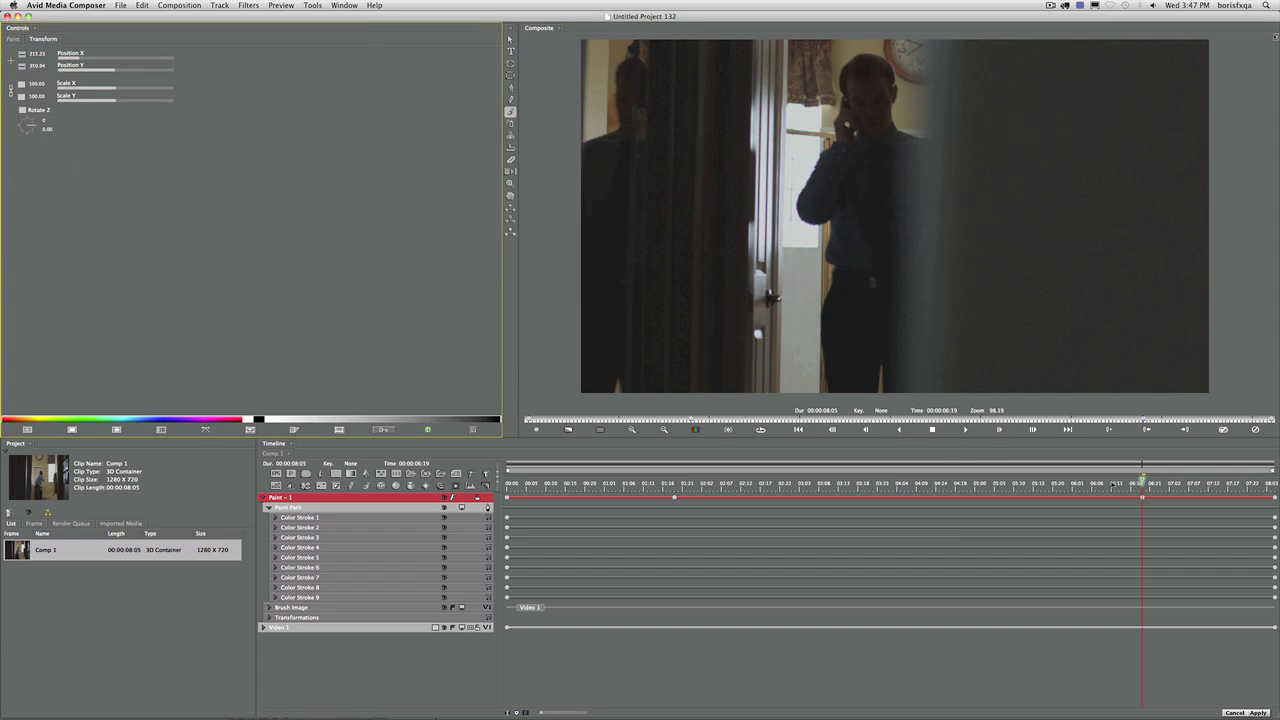
Reposition the phone farther right on the dark door at 00:00:04:04 and check its motion back to the first frame.
left_click_drag(1140, 481, 642, 482)
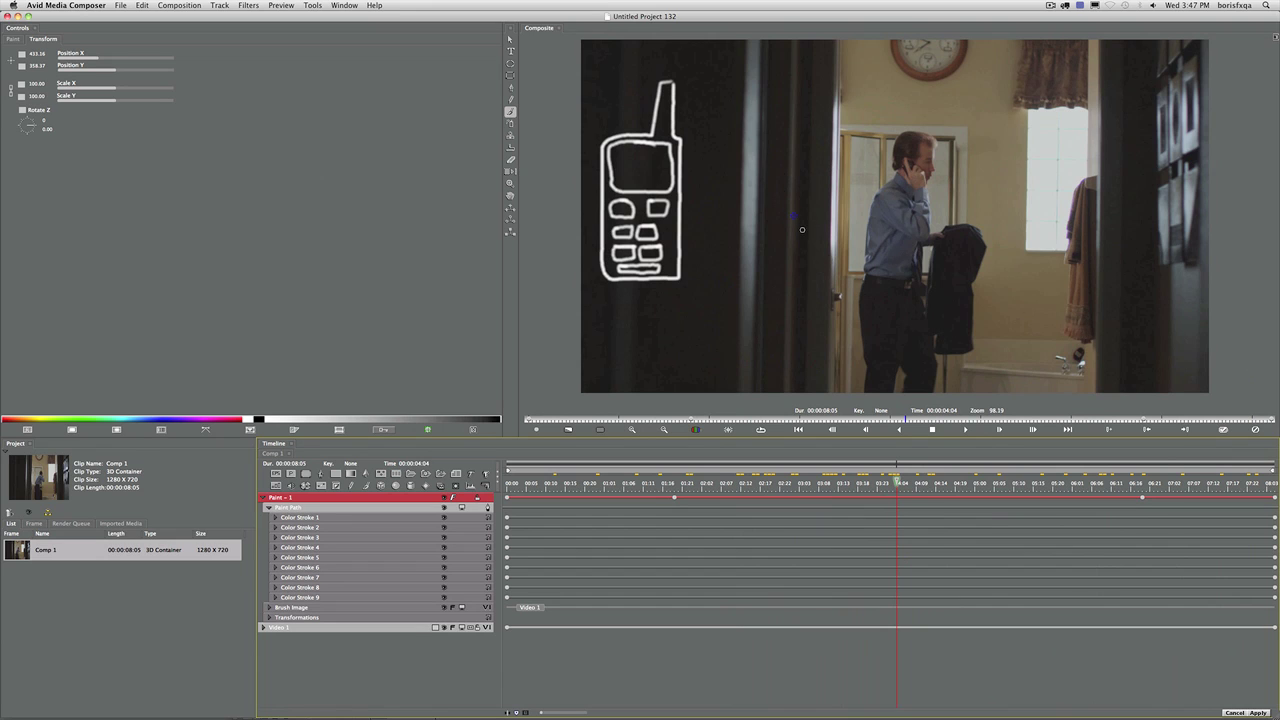
left_click_drag(795, 217, 850, 218)
mouse_move(897, 482)
left_mouse_down()
mouse_move(700, 482)
mouse_move(1228, 476)
mouse_move(674, 487)
mouse_move(500, 426)
left_mouse_up()
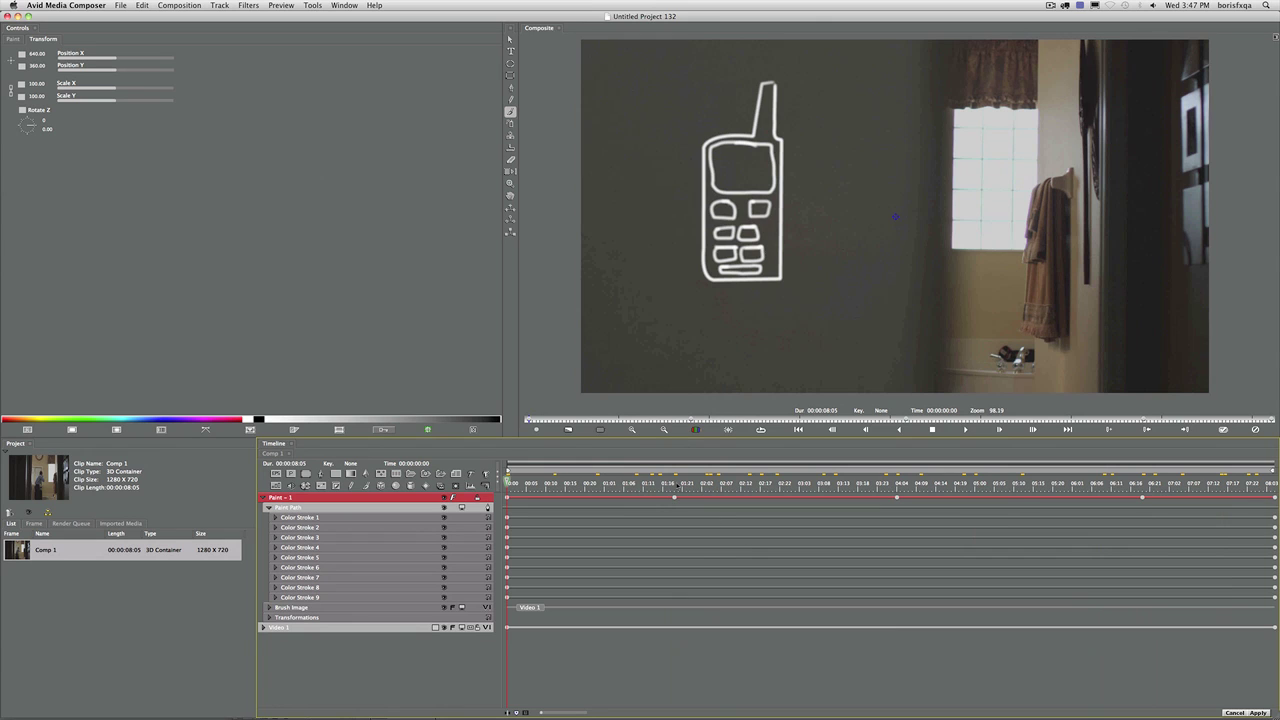
left_click_drag(678, 484, 455, 484)
Move the phone at the first frame to about X 812 and Y 363, and preview its motion with the door.
mouse_move(895, 216)
left_mouse_down()
mouse_move(971, 218)
mouse_move(710, 423)
left_mouse_up()
left_click_drag(529, 486, 486, 496)
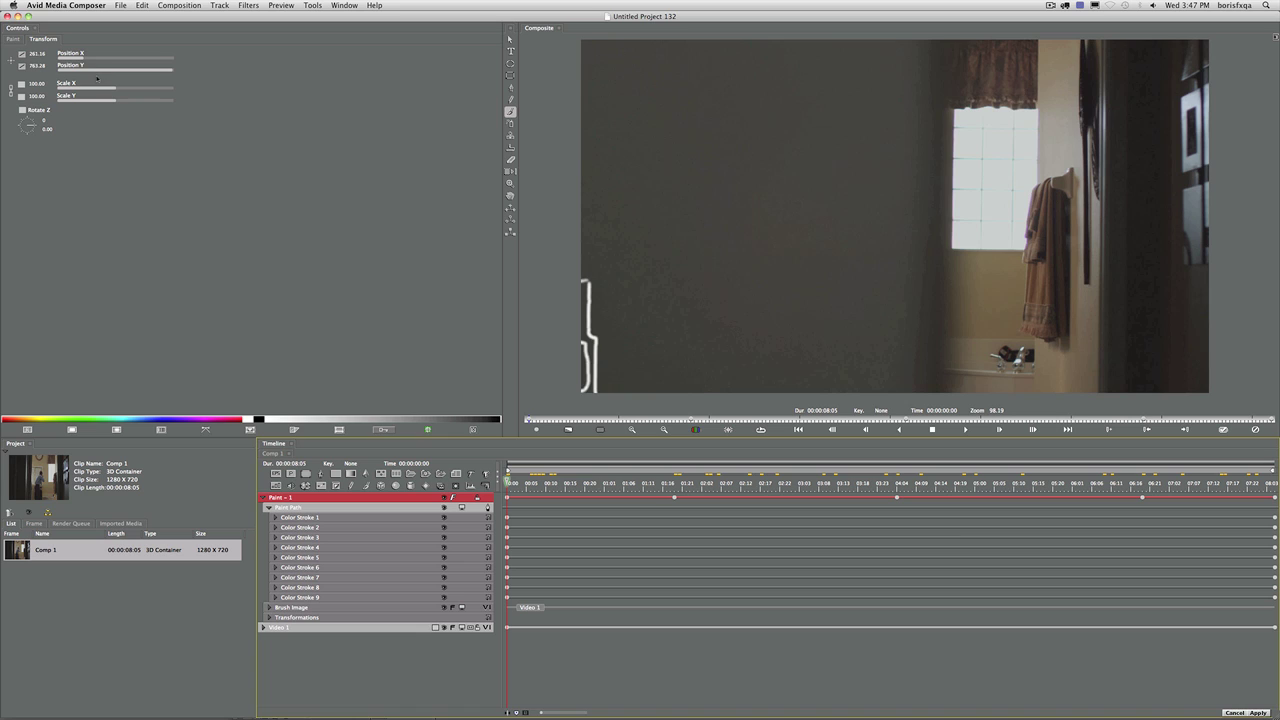
left_click_drag(96, 75, 86, 70)
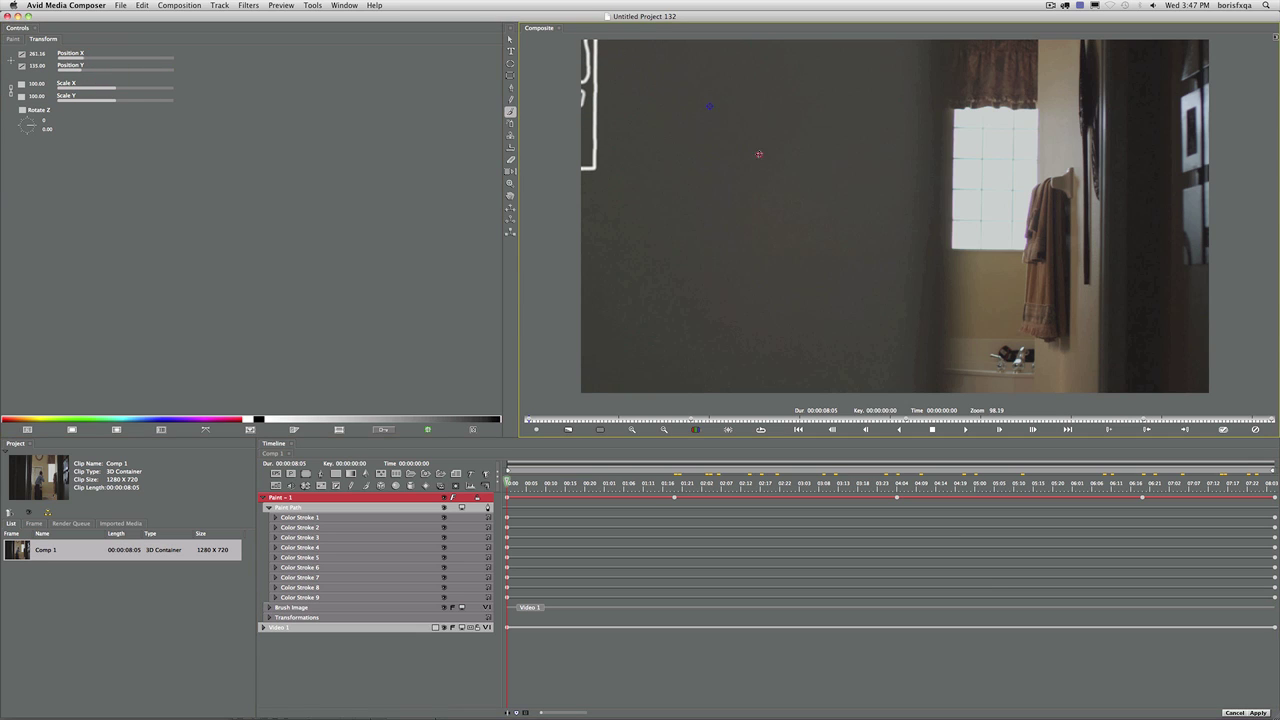
mouse_move(709, 105)
left_mouse_down()
mouse_move(920, 225)
mouse_move(980, 220)
left_mouse_up()
key("space")
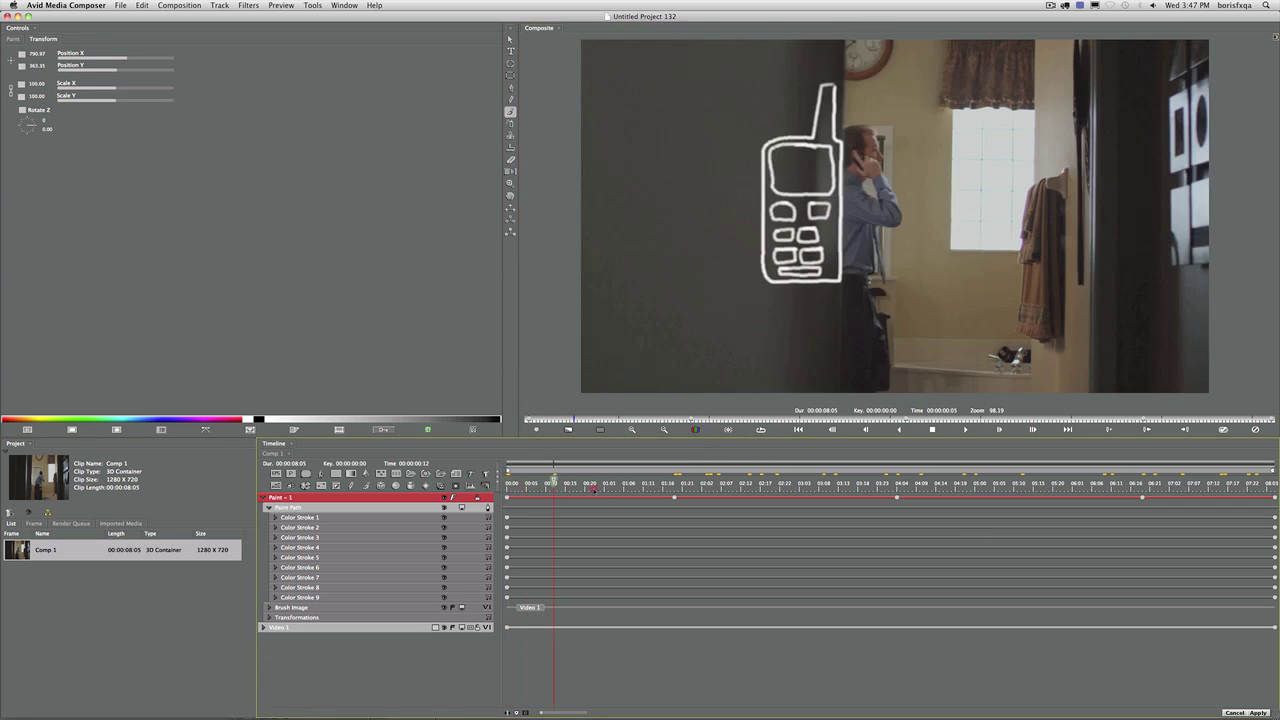
left_click_drag(1195, 505, 693, 500)
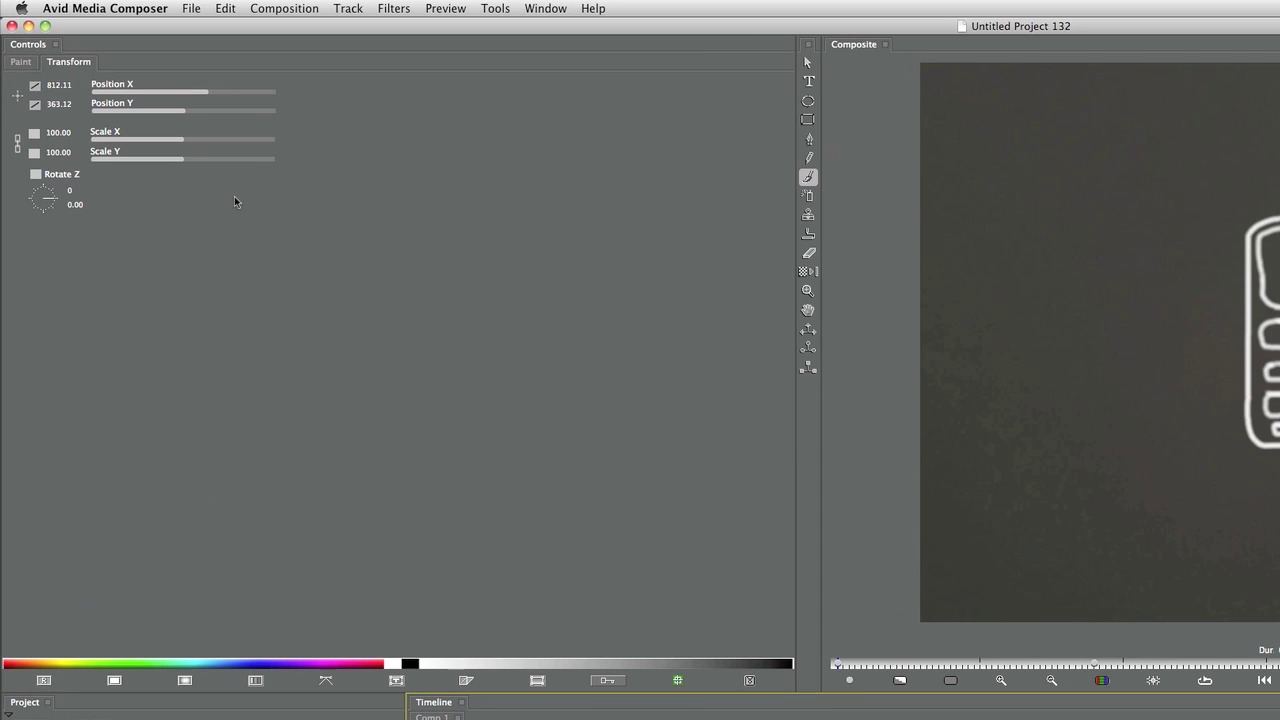
At the first frame, unlink the scales, set Scale X to 0 with Linear interpolation and shift the phone to about X 739, Y 381.
left_click(17, 145)
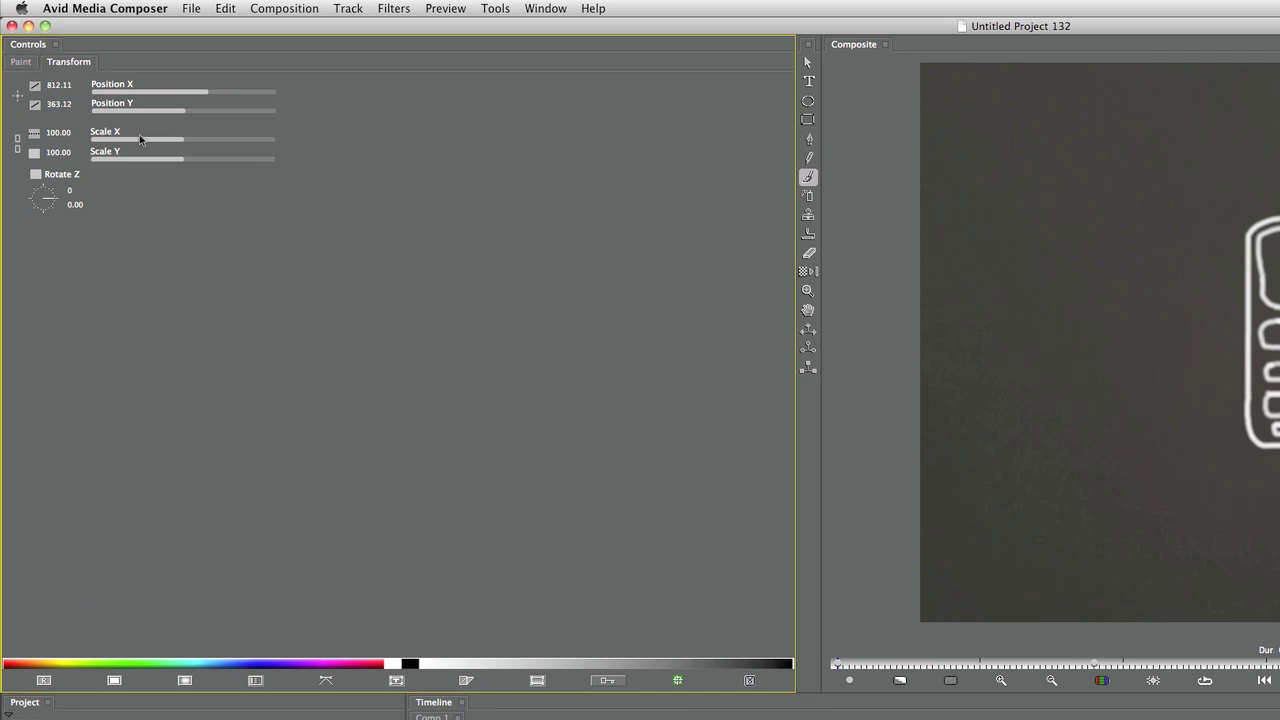
left_click_drag(139, 137, 99, 140)
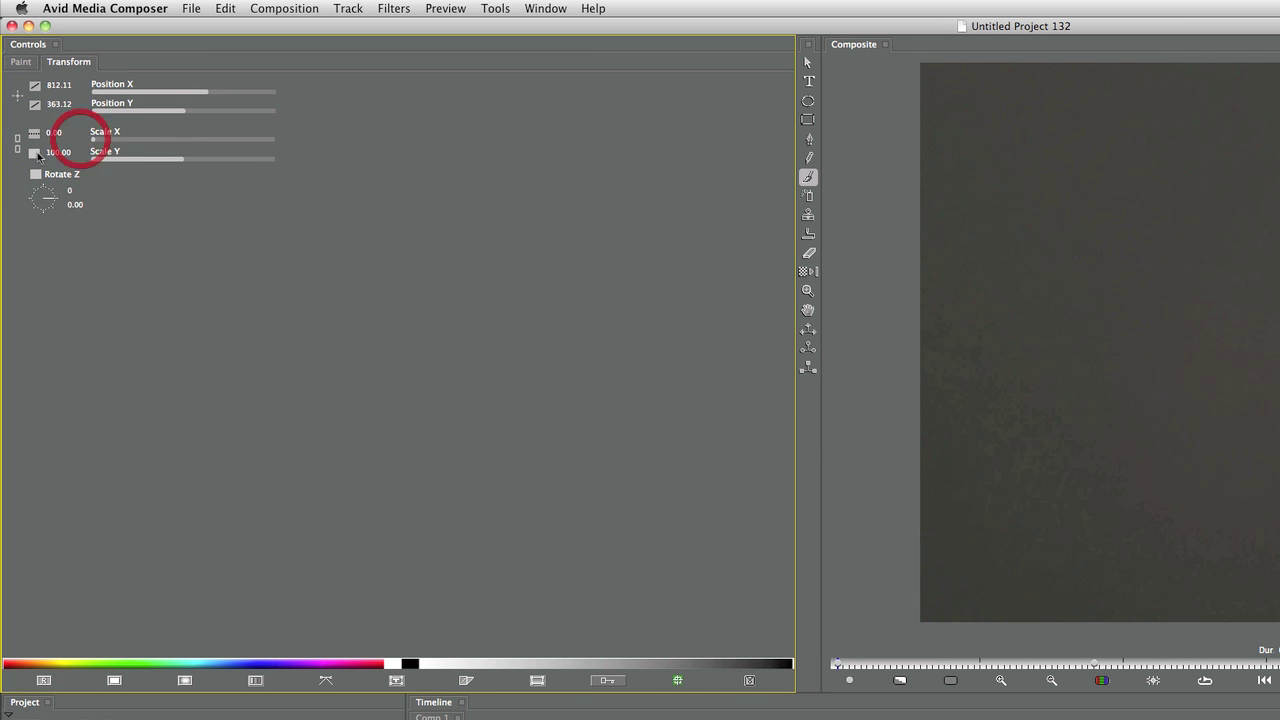
left_click(35, 150)
left_click(52, 191)
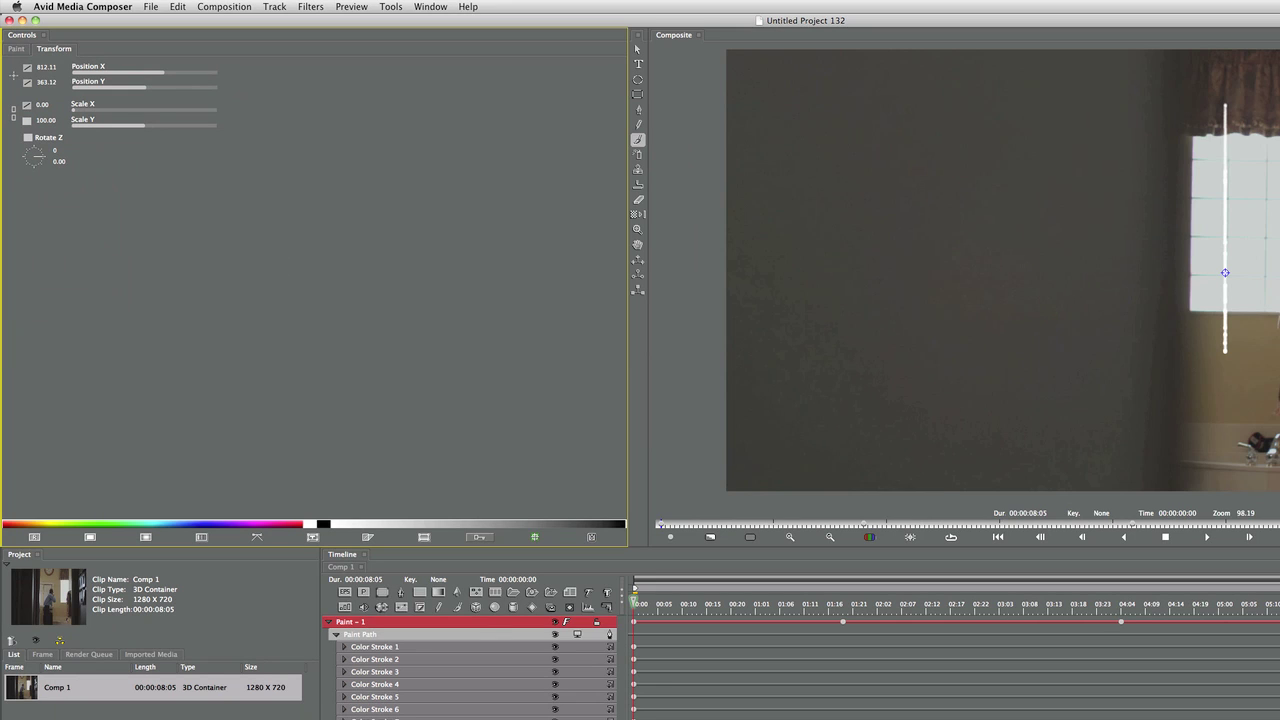
left_click(1225, 272)
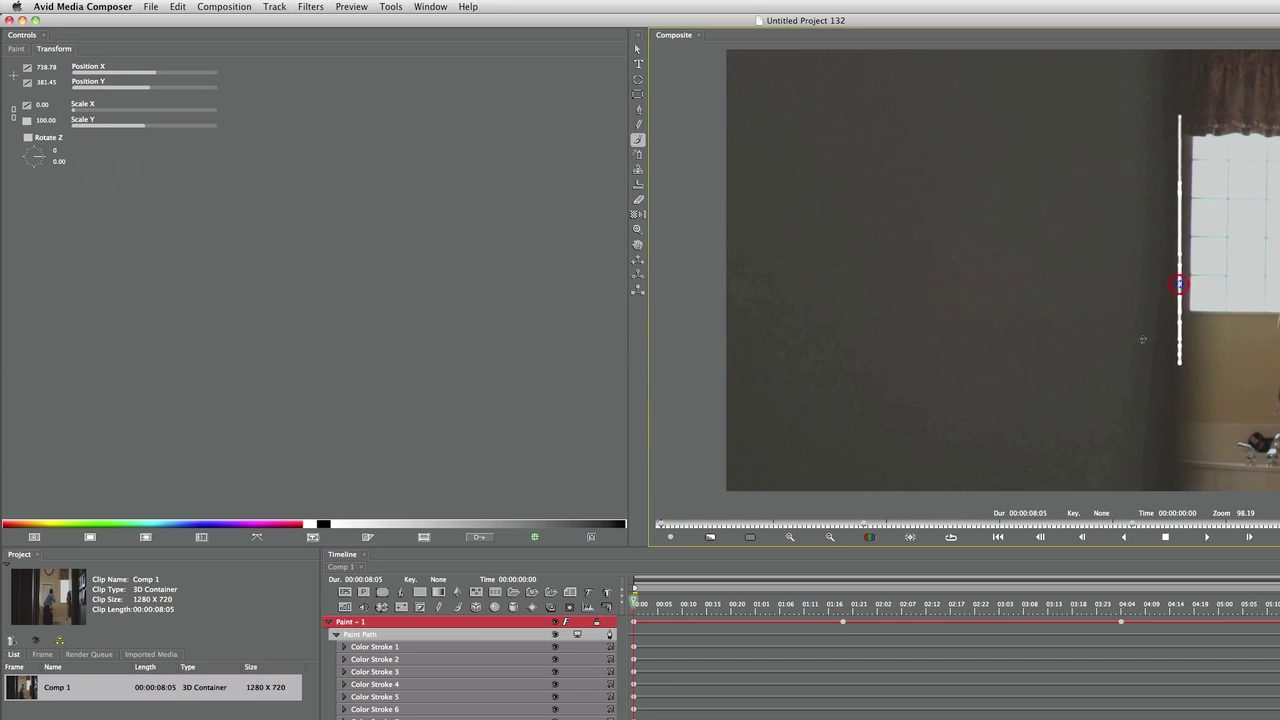
Preview the widening phone and set its Scale X to 100 at 00:00:01:19.
key("space")
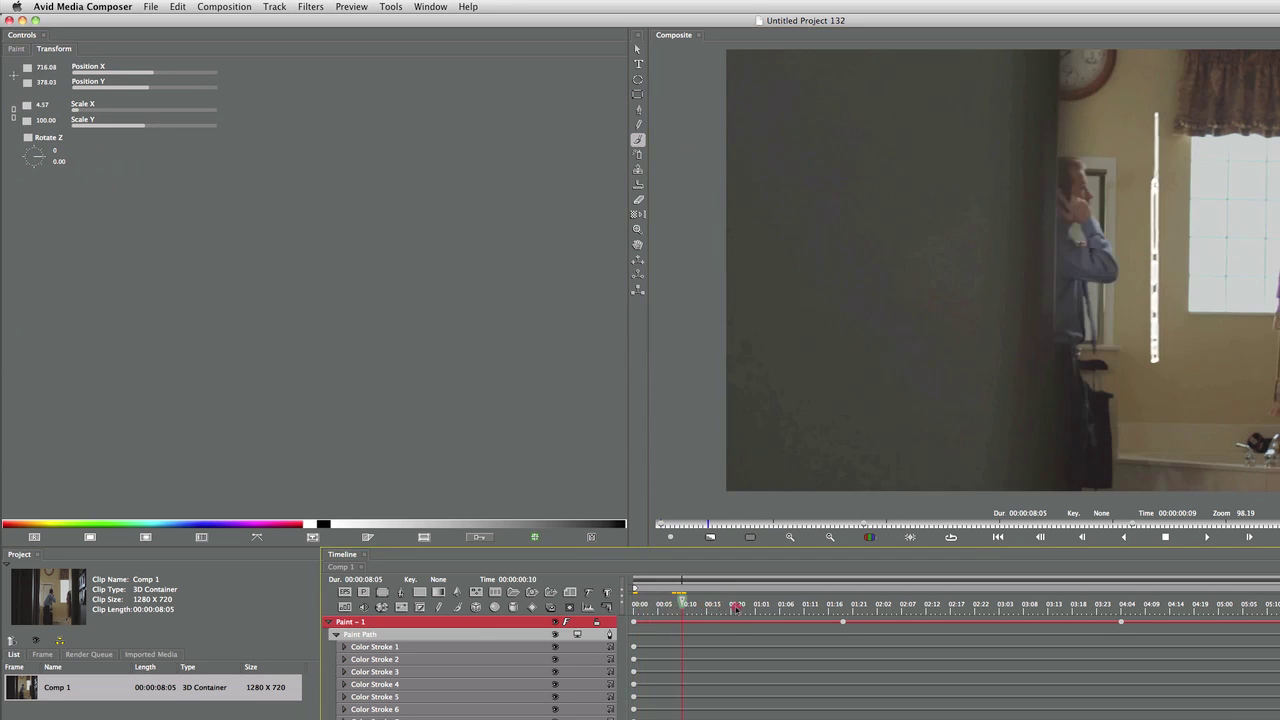
left_click_drag(861, 613, 845, 629)
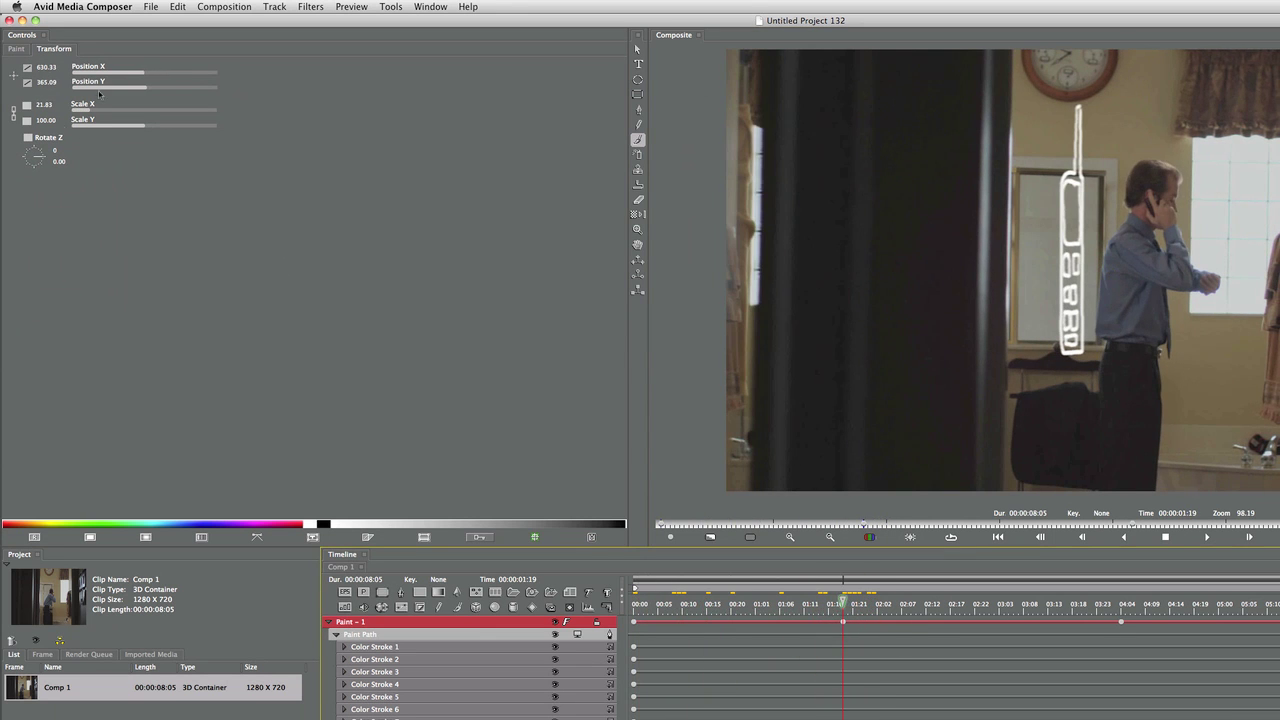
left_click(40, 104)
type("100")
key("Return")
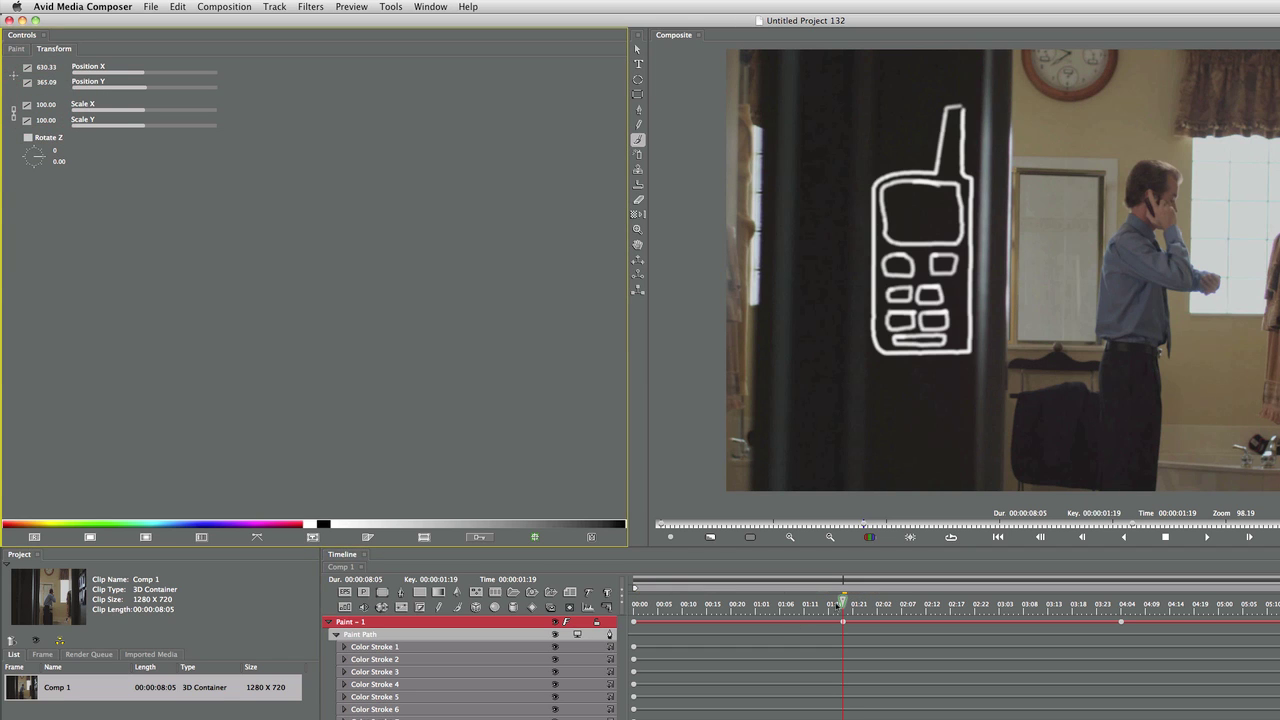
Align the phone with the opening door at 00:00:00:18, about X 581 and Y 378, and at 00:00:00:07, about X 616 and Y 382.
left_click_drag(838, 605, 720, 633)
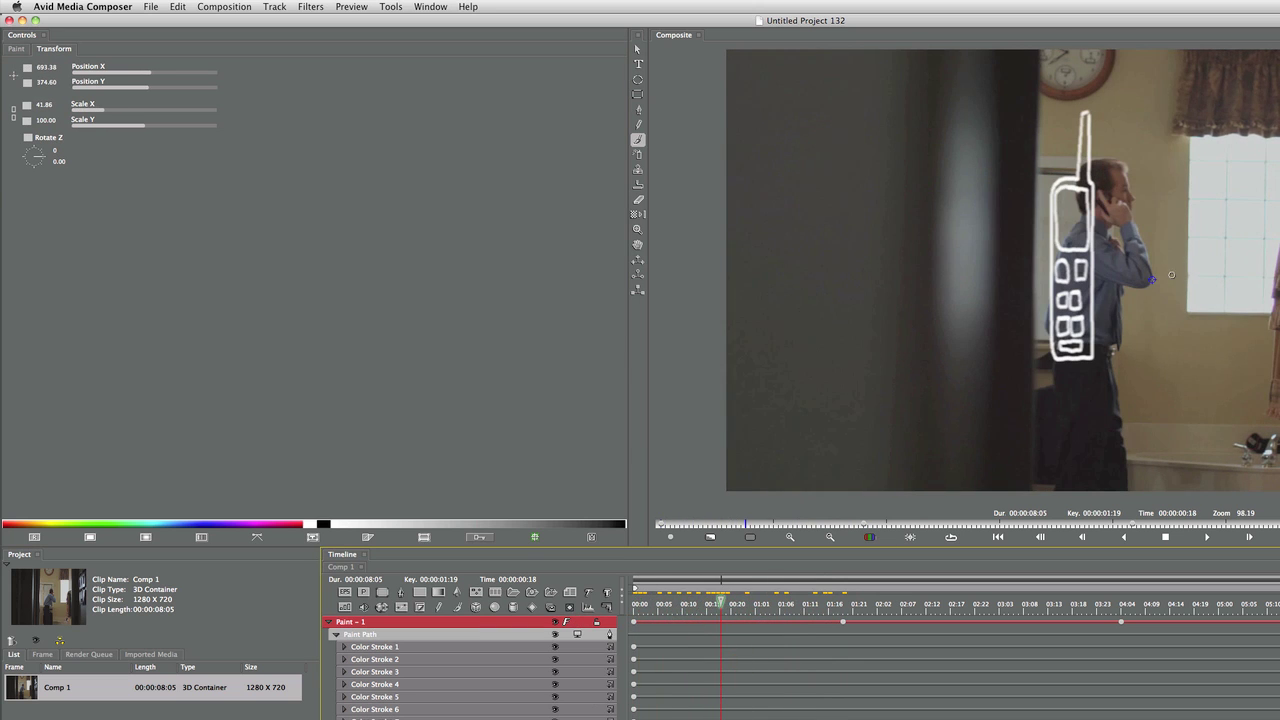
left_click_drag(1152, 280, 1082, 284)
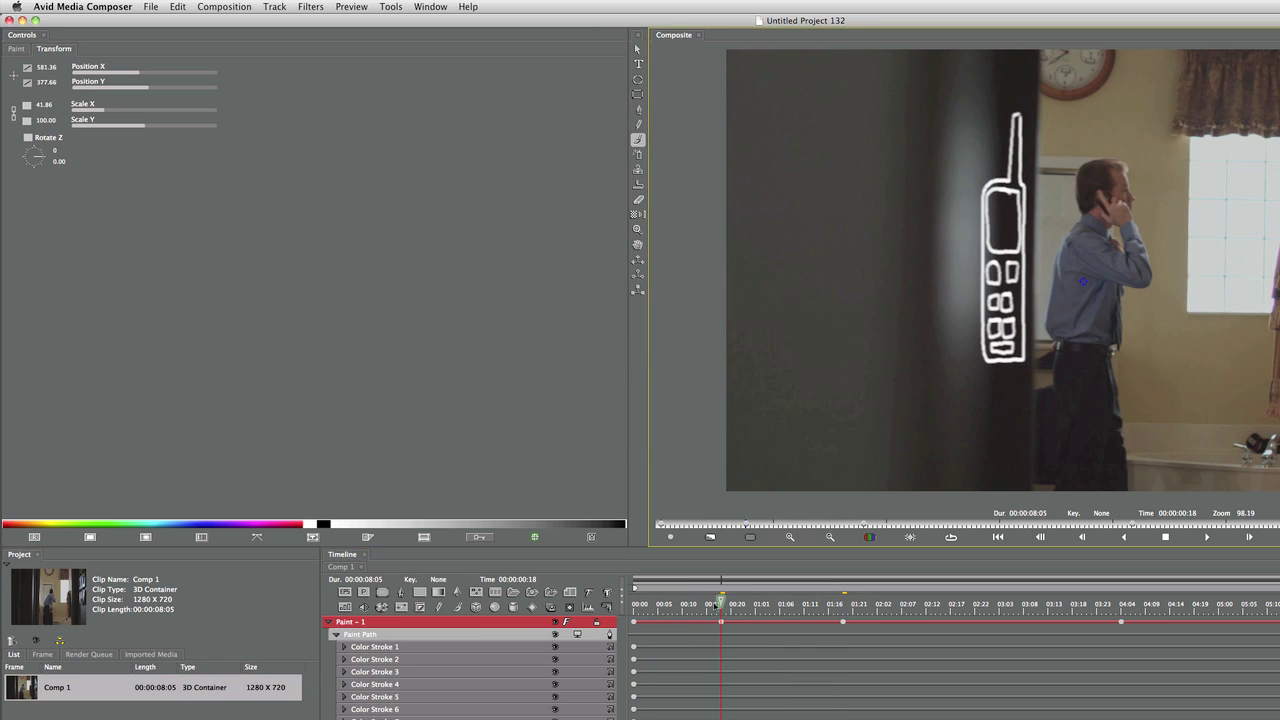
left_click_drag(712, 605, 668, 621)
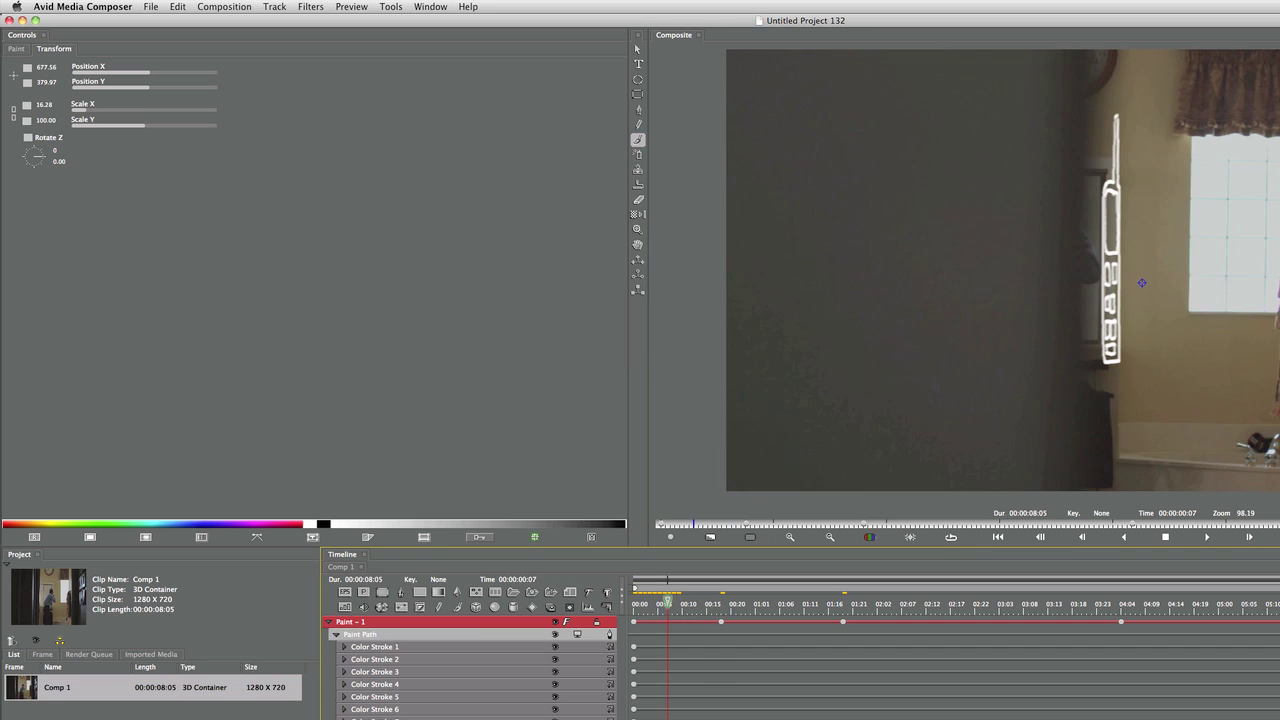
left_click_drag(1141, 283, 1140, 284)
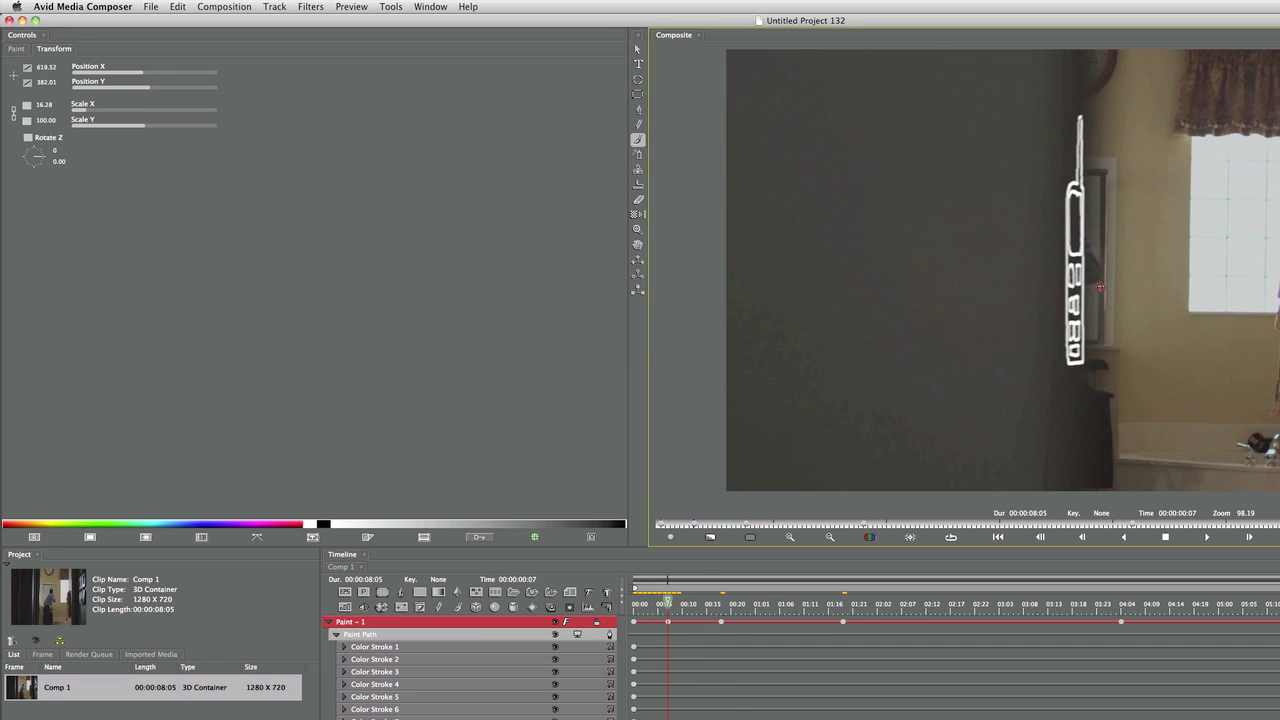
Preview the phone opening with the door from the first frame and check it at 00:00:02:08.
left_click_drag(660, 607, 620, 607)
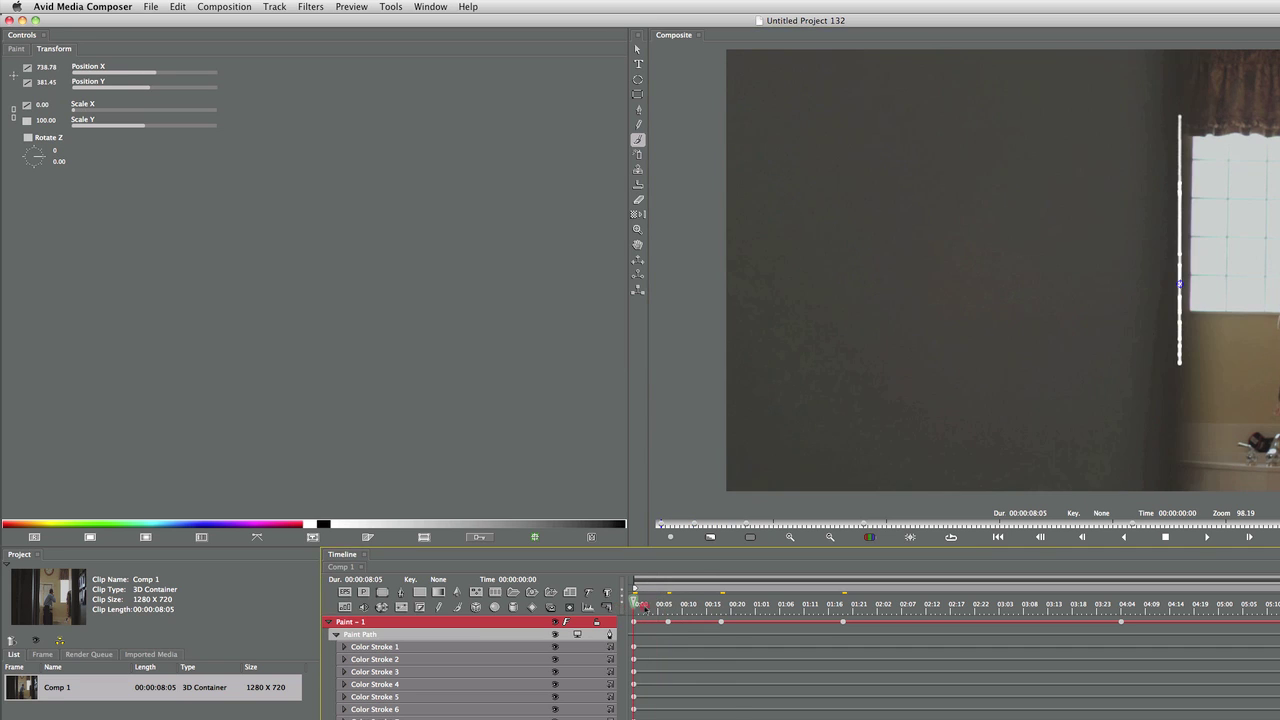
key("space")
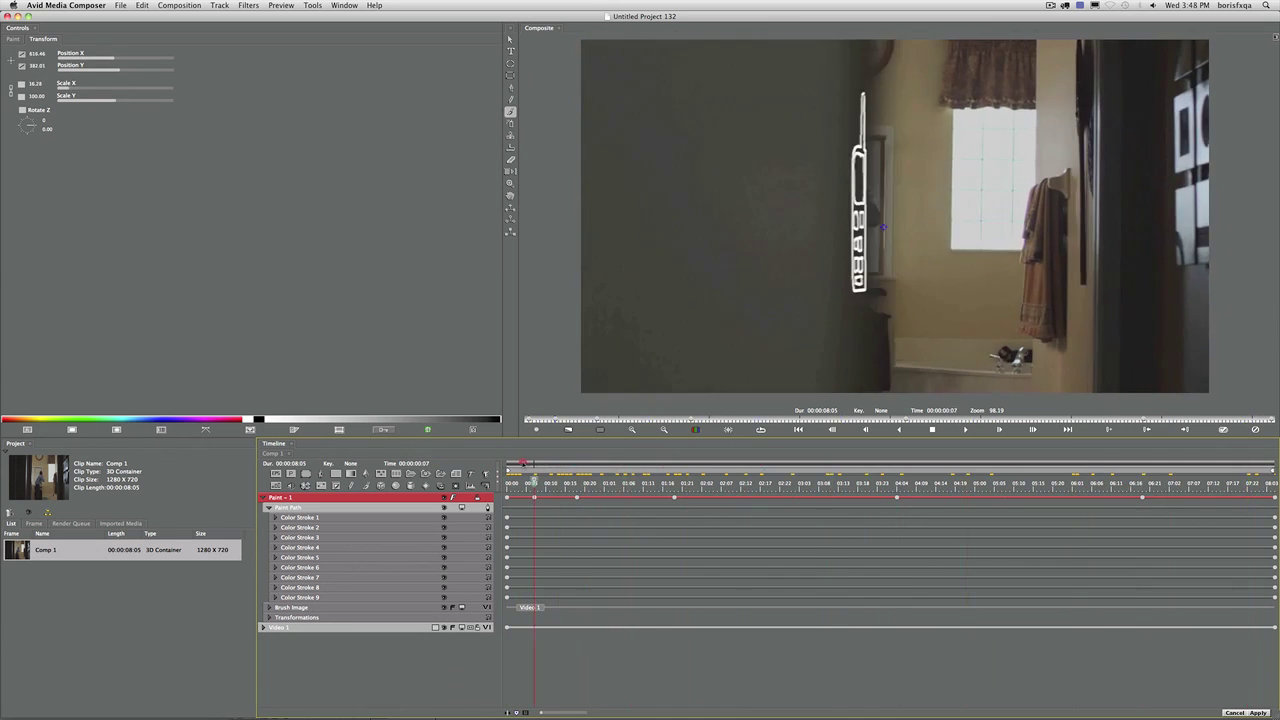
left_click(725, 462)
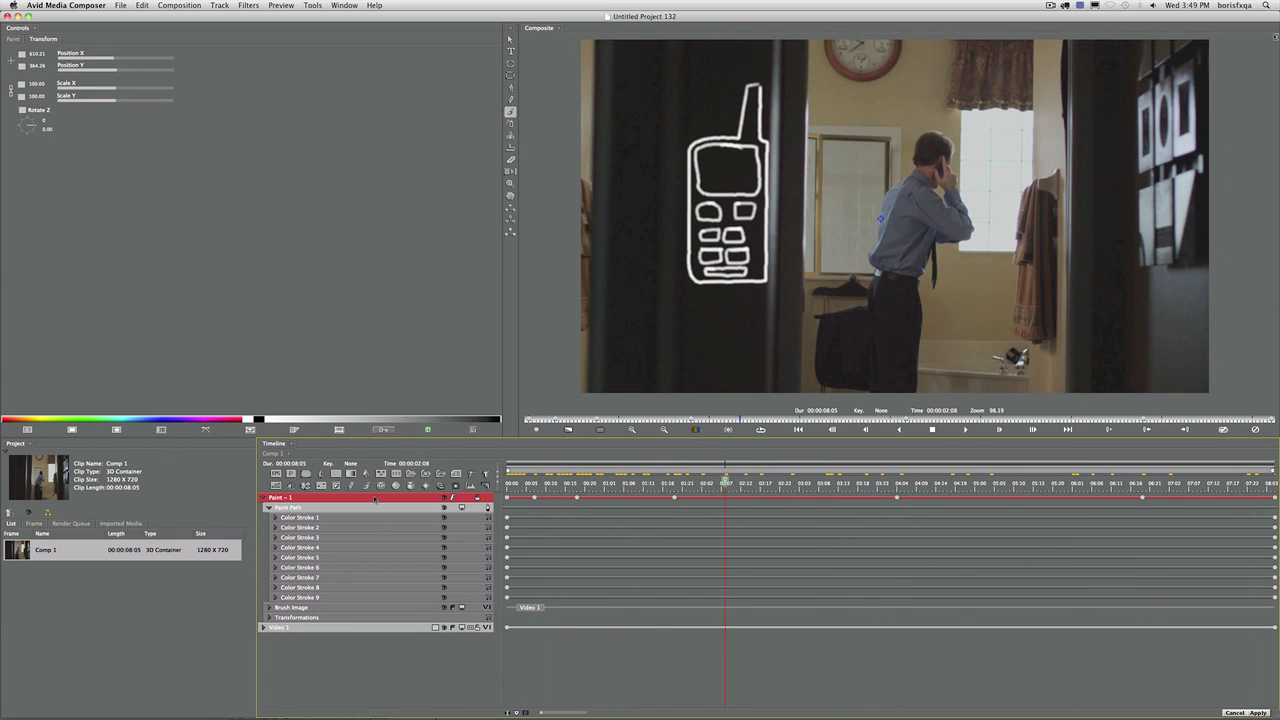
Open the phone's paint settings and, at the first frame, set Strokes End to 0 with Decelerate interpolation.
left_click(13, 39)
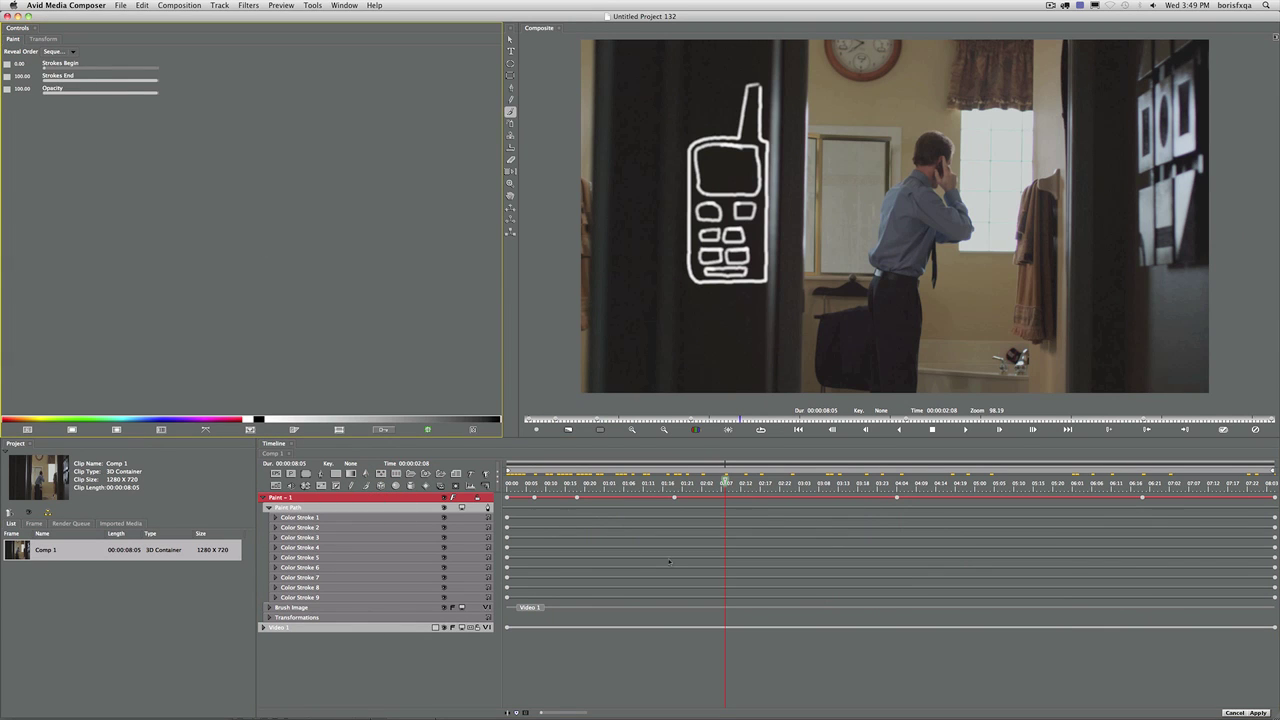
left_click(509, 484)
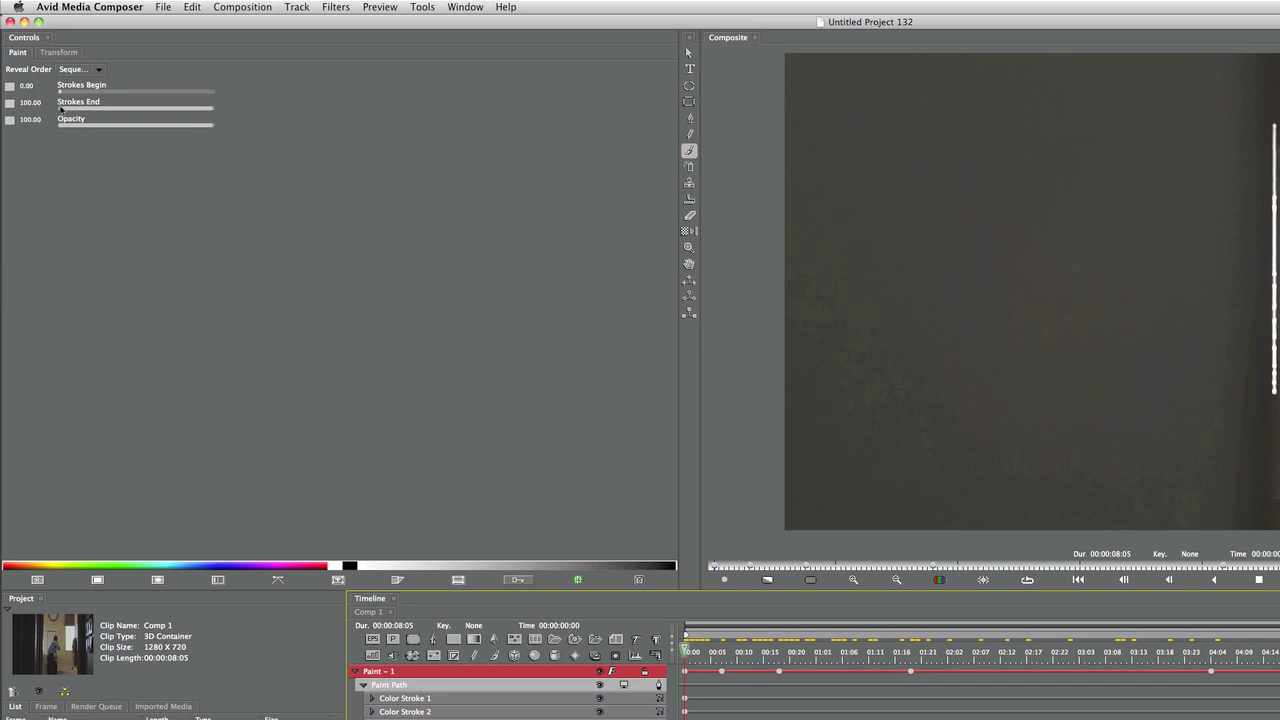
left_click(43, 80)
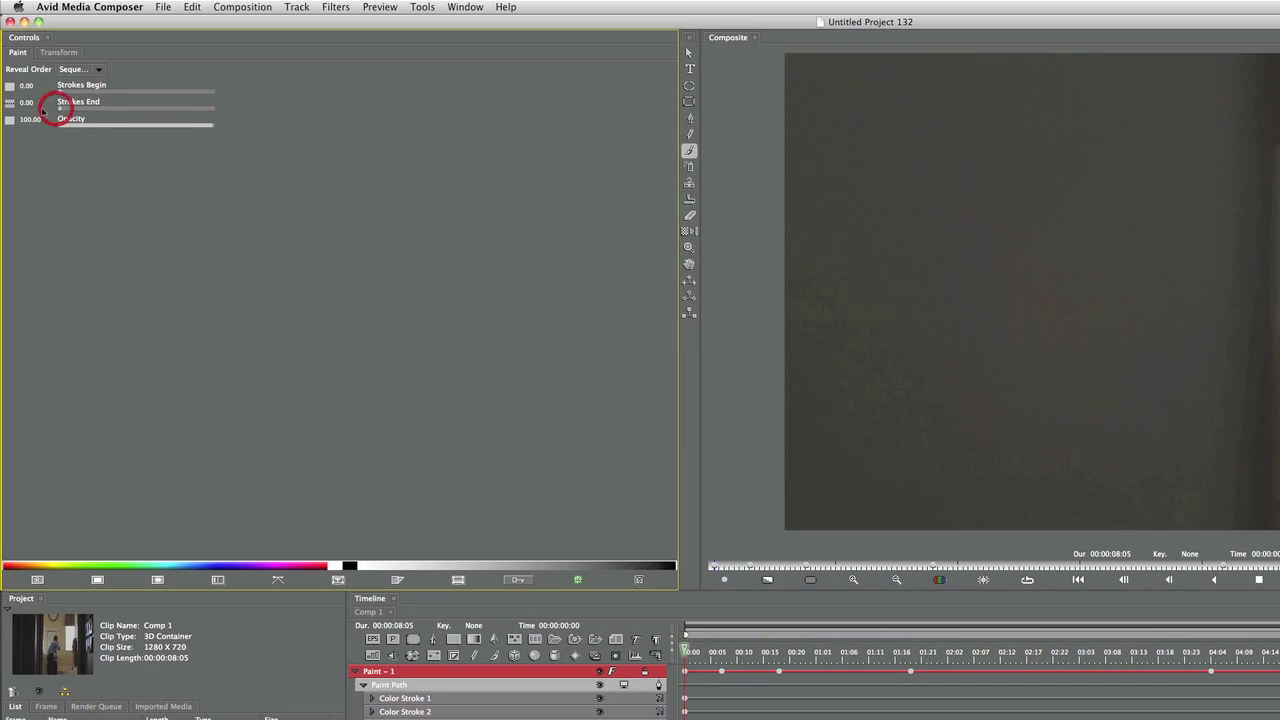
left_click(11, 103)
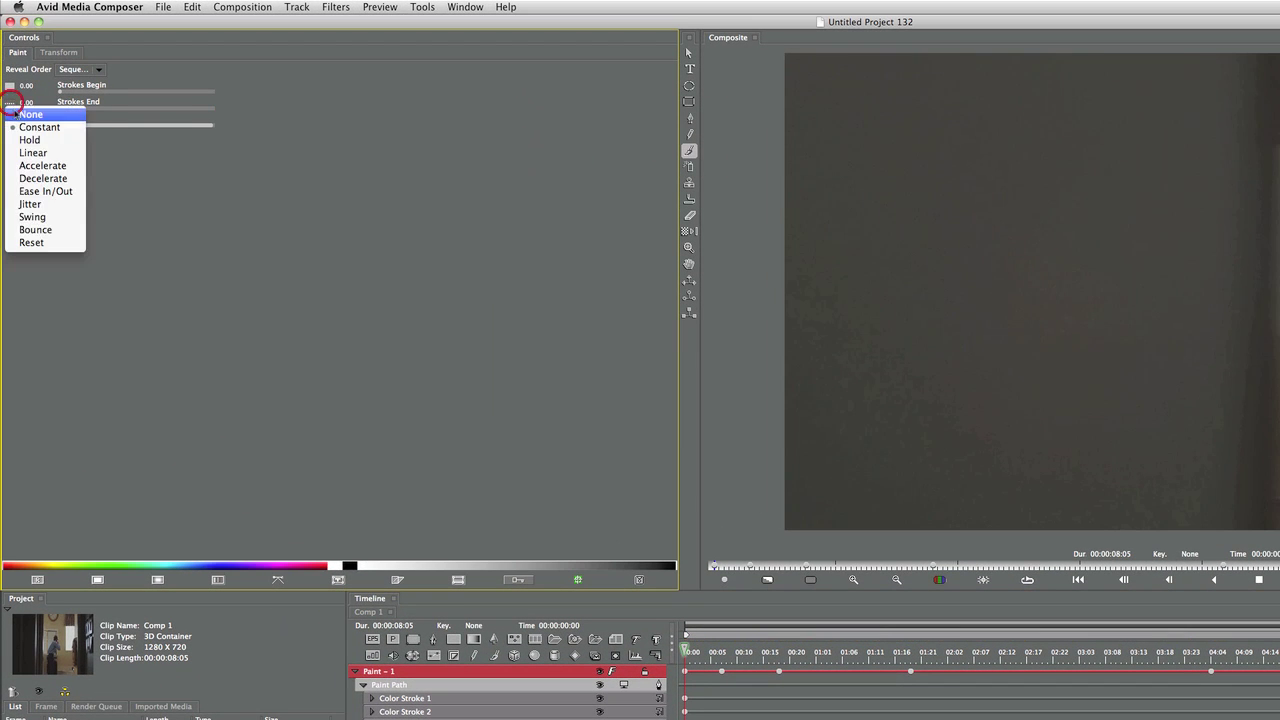
left_click(46, 183)
Preview the stroke reveal and set Strokes End to 100 with Constant interpolation at 00:00:03:09.
key("space")
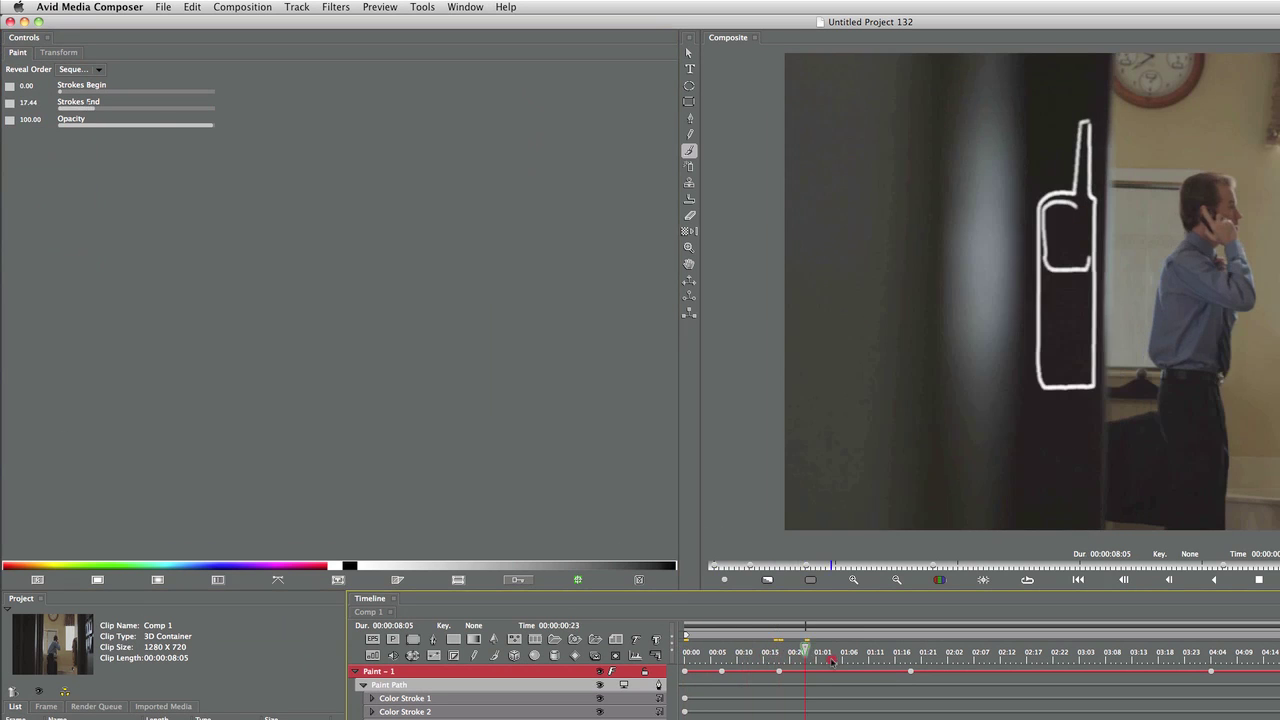
left_click(1113, 682)
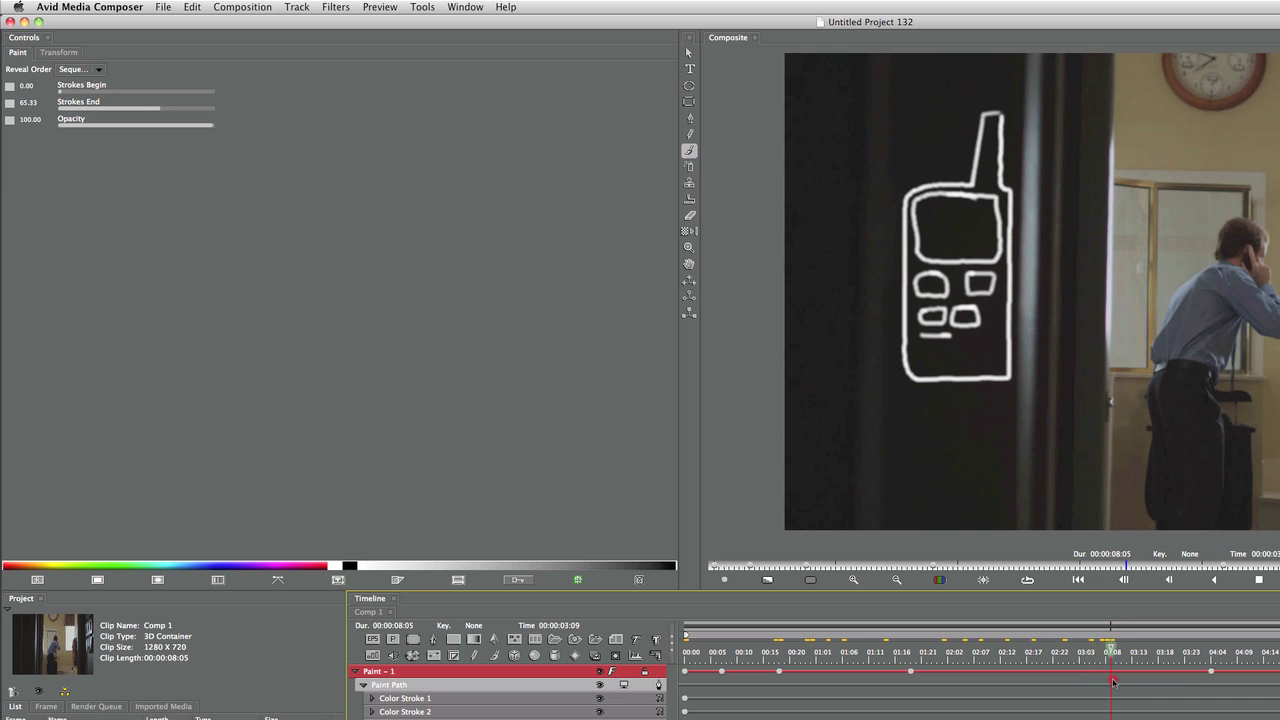
left_click(163, 109)
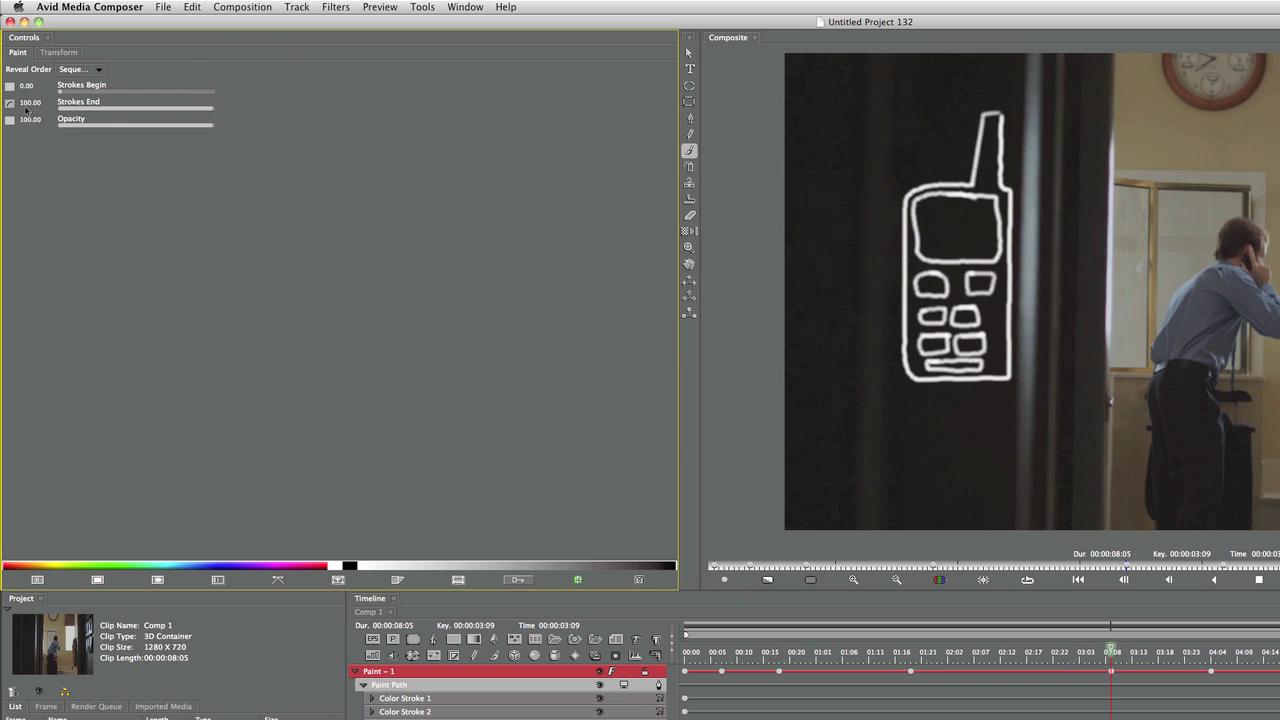
left_click(11, 105)
left_click(40, 128)
Change the paint's Reveal Order from sequential to Parallel and preview the strokes drawing on along the timeline.
mouse_move(1109, 654)
left_mouse_down()
mouse_move(724, 650)
mouse_move(1141, 660)
mouse_move(801, 643)
mouse_move(937, 654)
left_mouse_up()
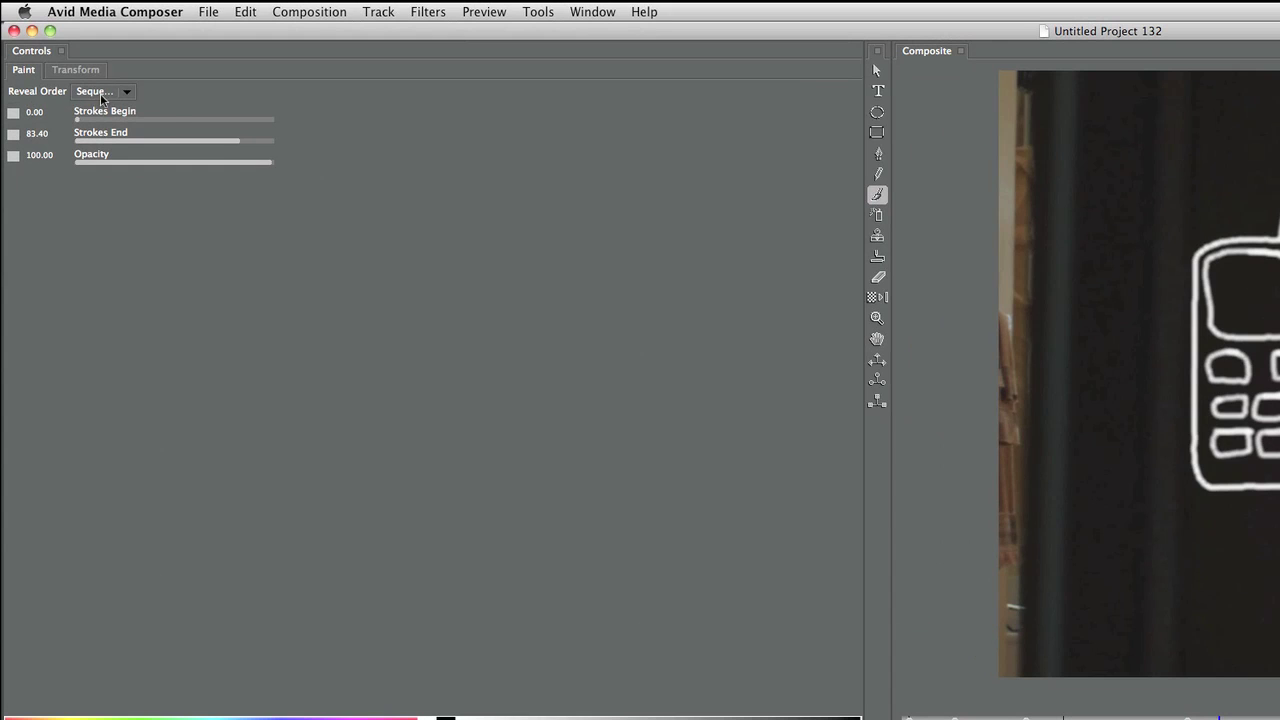
left_click(101, 98)
left_click(117, 114)
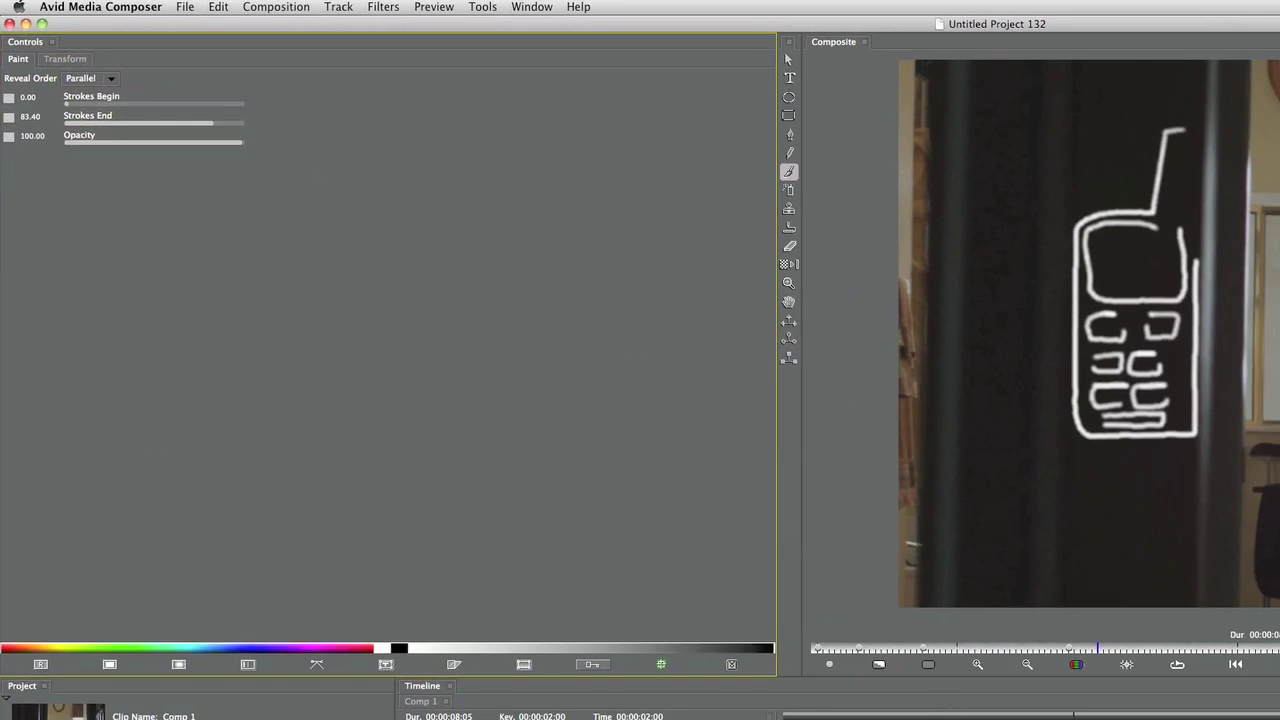
mouse_move(1073, 714)
left_mouse_down()
mouse_move(940, 714)
mouse_move(1024, 714)
left_mouse_up()
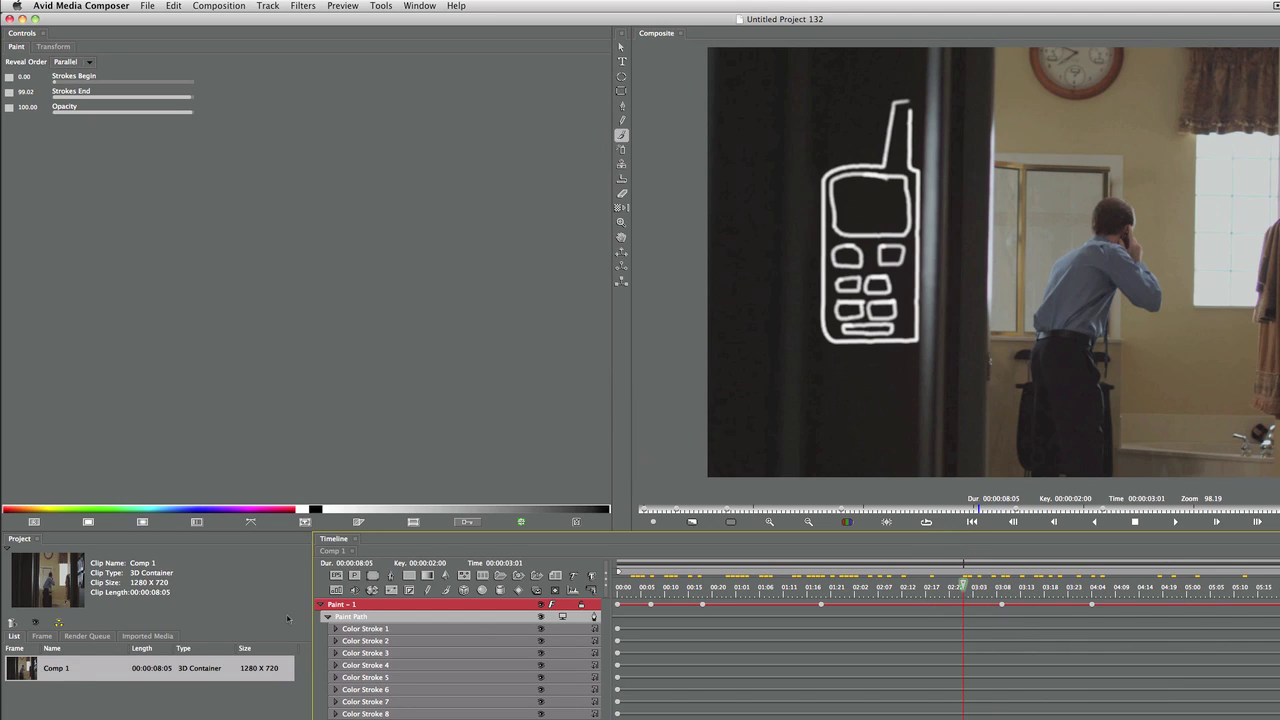
Collapse the Paint track and apply the BCC Colorize Glow filter above it.
left_click(321, 605)
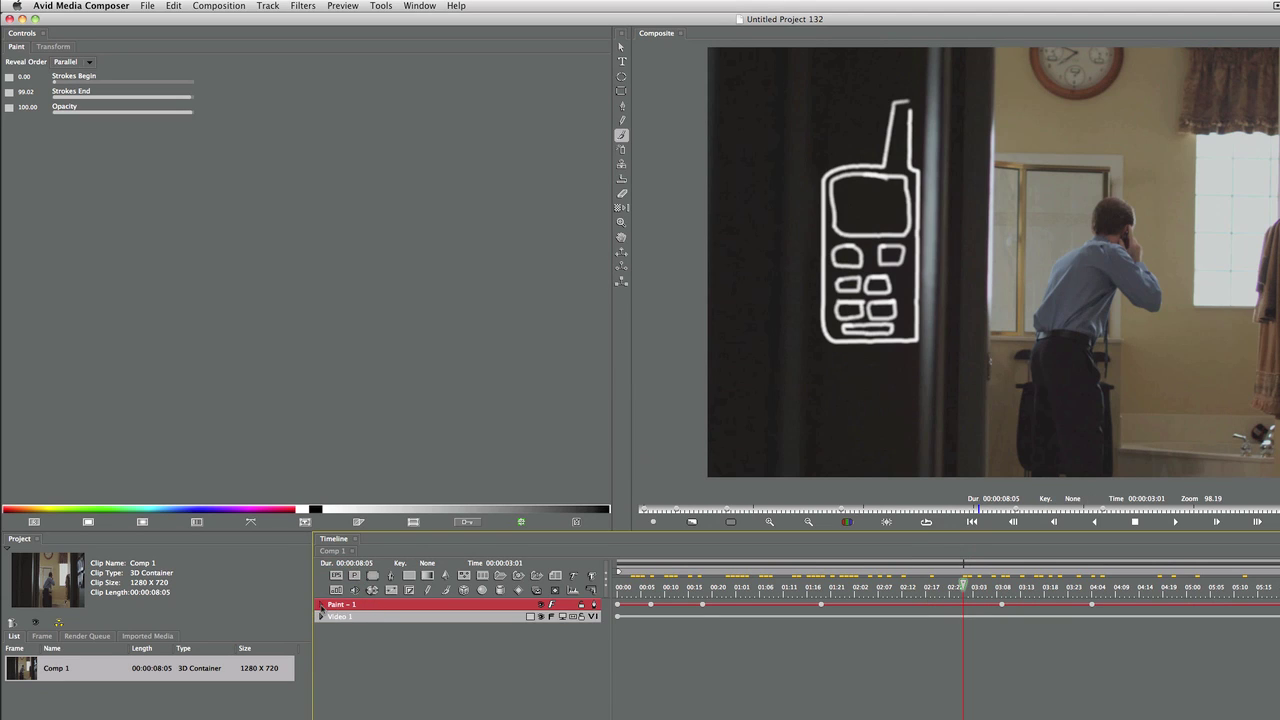
left_click(321, 605)
left_click(321, 605)
left_click(321, 605)
left_click(305, 5)
mouse_move(315, 60)
left_click(413, 216)
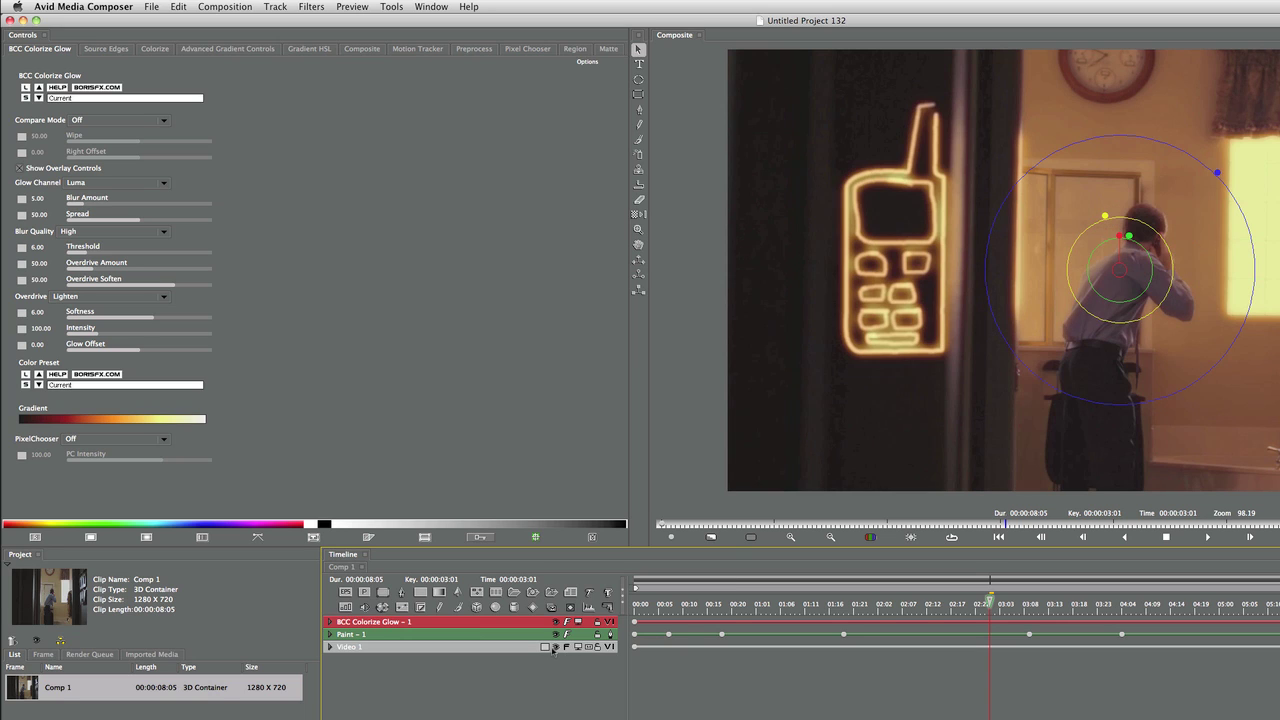
Hide Video 1 and set the glow's Blur Amount to about 2.69, Softness to about 4.05 and Intensity to about 157.
left_click(555, 648)
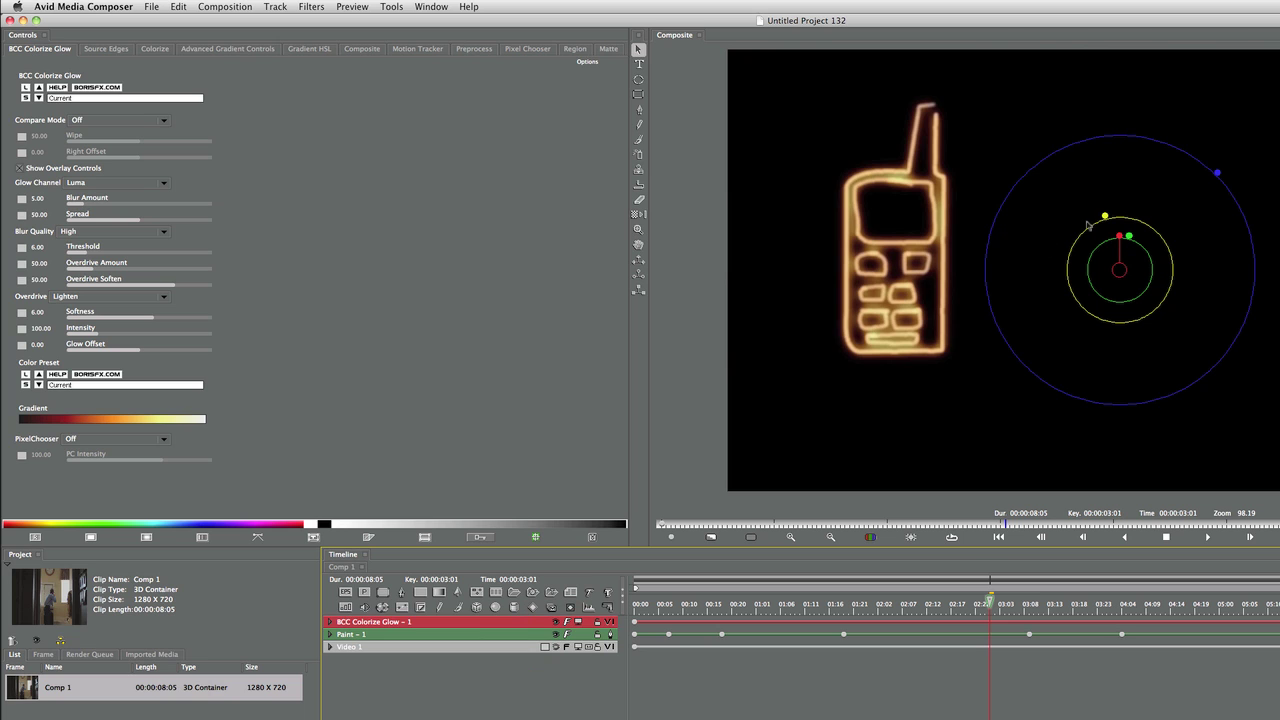
left_click_drag(1104, 216, 1099, 196)
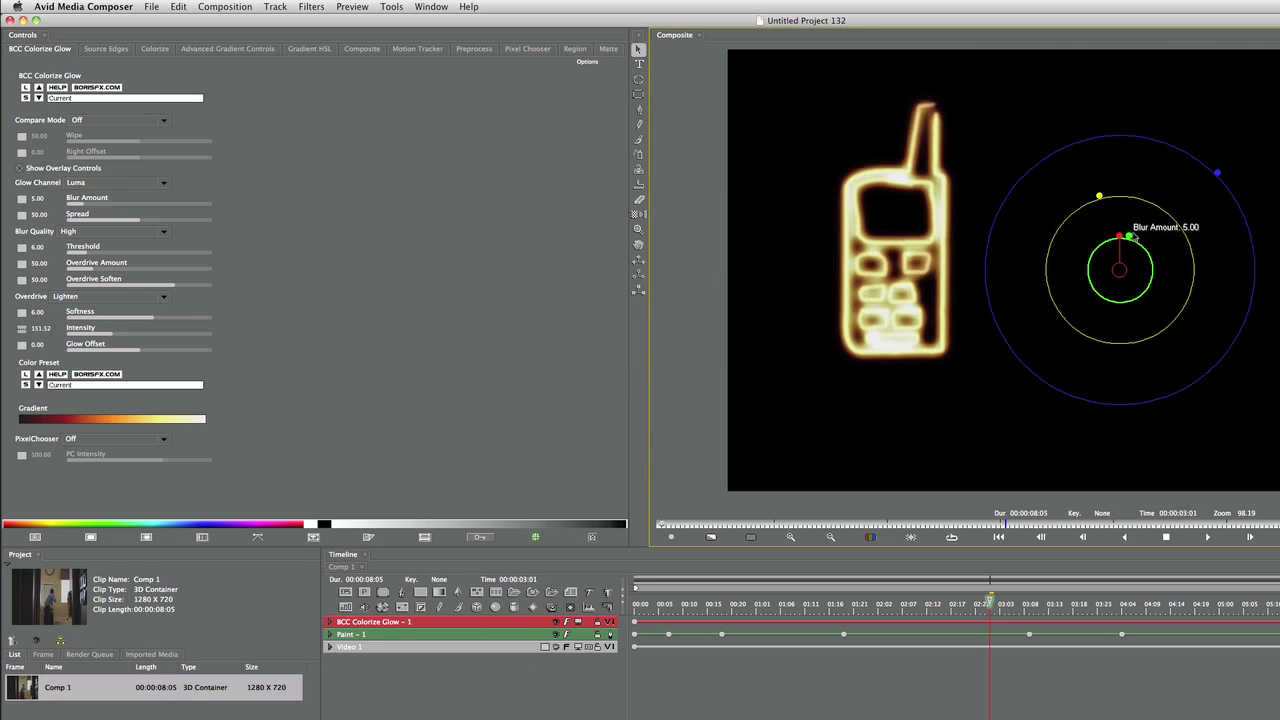
left_click_drag(1218, 174, 1196, 196)
mouse_move(1129, 236)
left_mouse_down()
mouse_move(1119, 262)
mouse_move(1126, 244)
left_mouse_up()
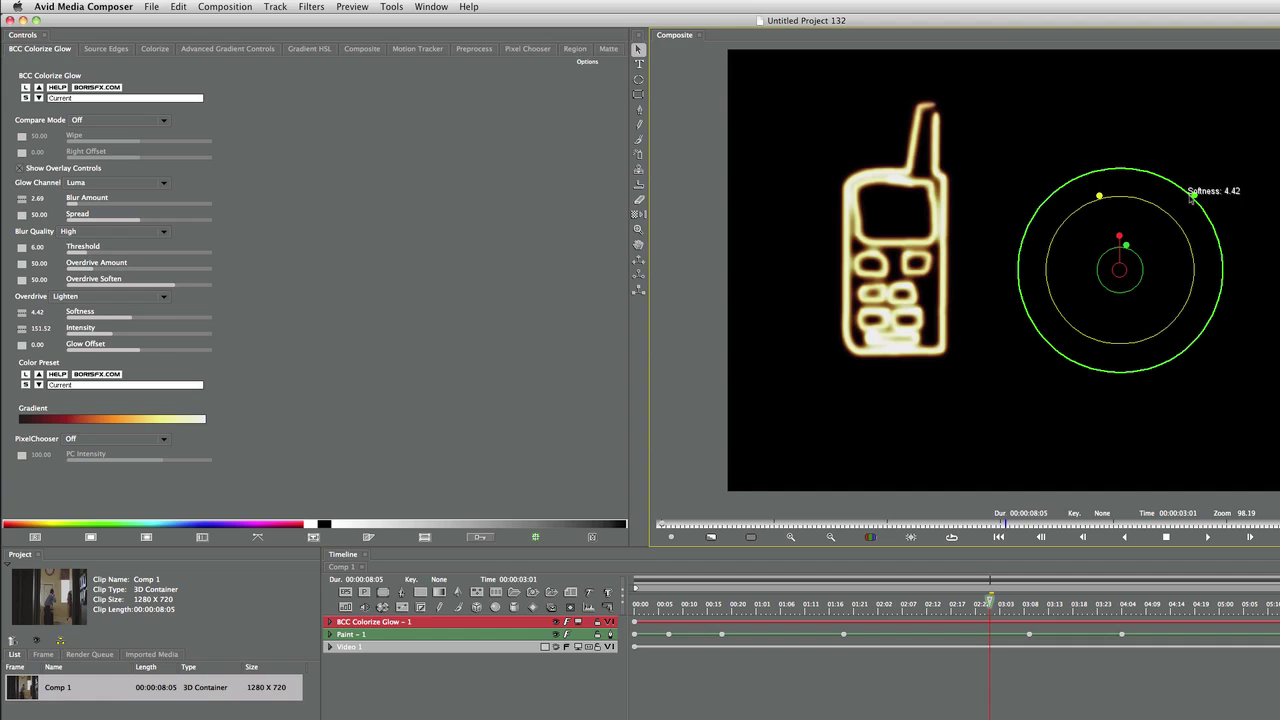
mouse_move(1191, 198)
left_mouse_down()
mouse_move(1172, 208)
mouse_move(1189, 201)
left_mouse_up()
left_click_drag(1103, 199, 1103, 193)
Switch the composite preview quality from Draft to High.
left_click(711, 537)
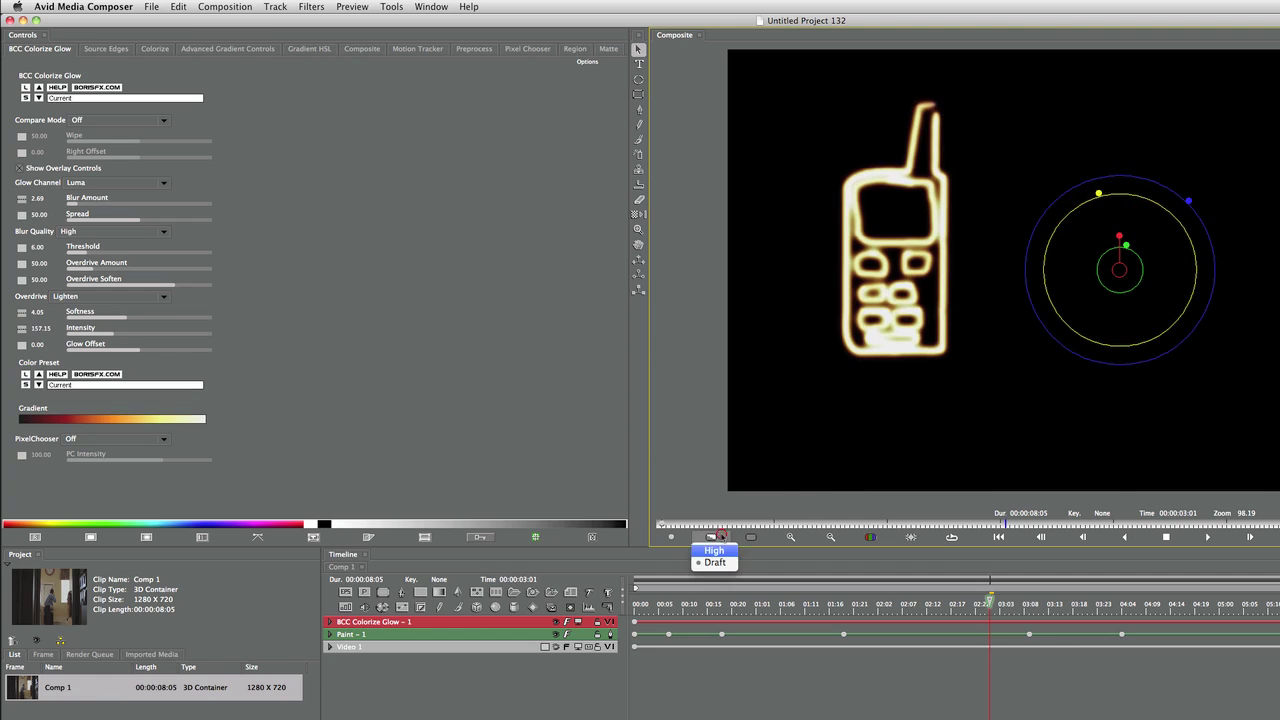
left_click(714, 551)
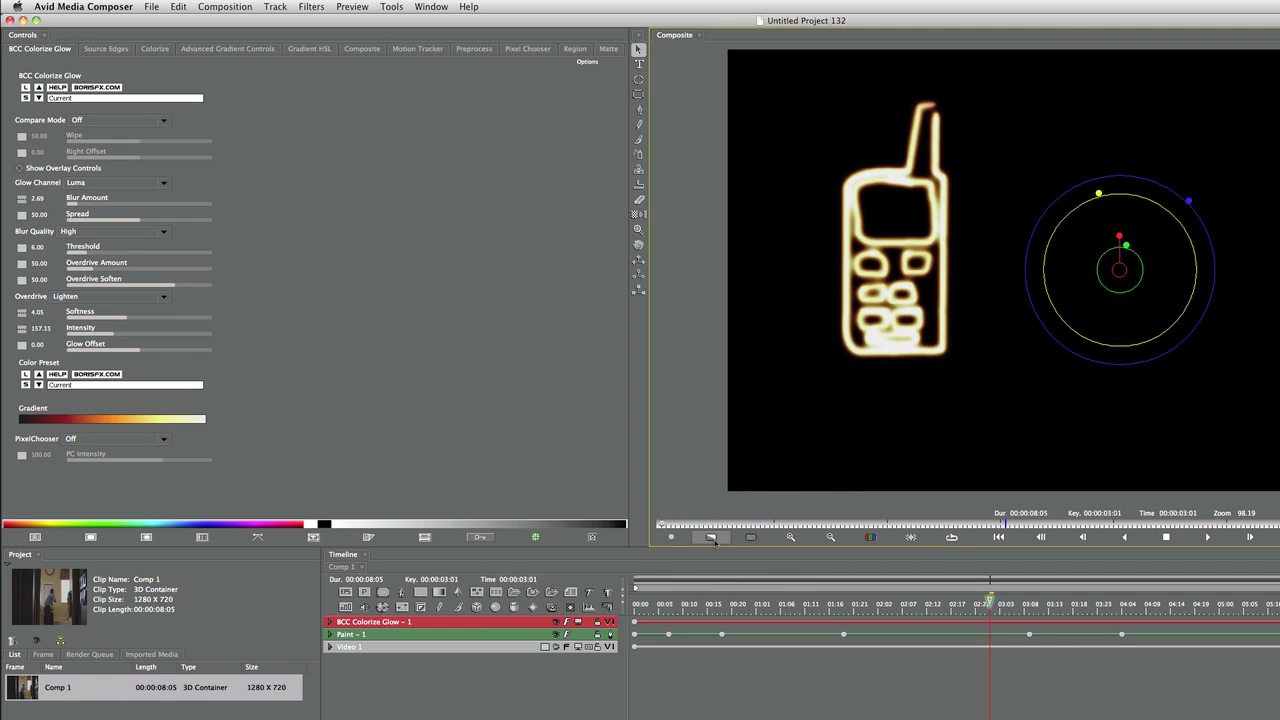
left_click(711, 537)
left_click(713, 553)
Set the glow's Intensity to about 146, Hue to about -21.7 and Softness to about 5.78, and preview it.
mouse_move(1126, 244)
mouse_move(1100, 195)
left_click_drag(1100, 195, 1107, 238)
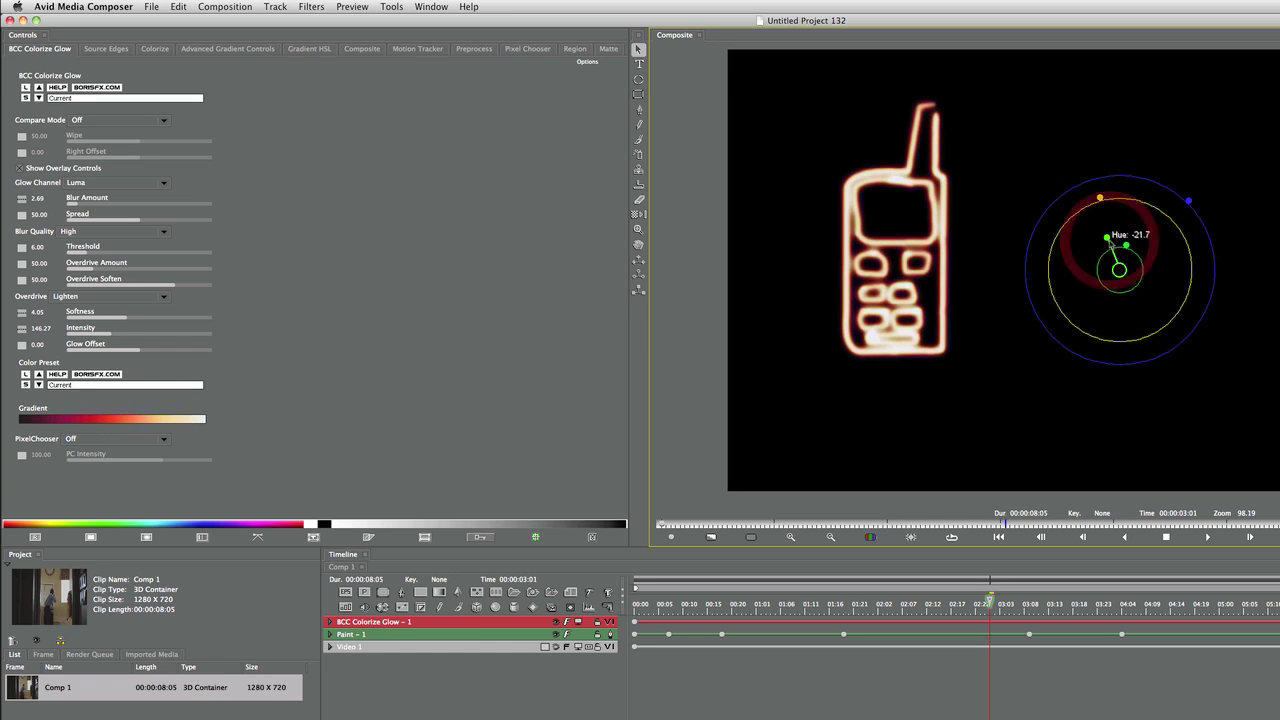
left_click_drag(1187, 201, 1214, 175)
mouse_move(964, 612)
left_mouse_down()
mouse_move(640, 614)
mouse_move(1131, 602)
mouse_move(1123, 620)
mouse_move(797, 606)
mouse_move(1105, 622)
left_mouse_up()
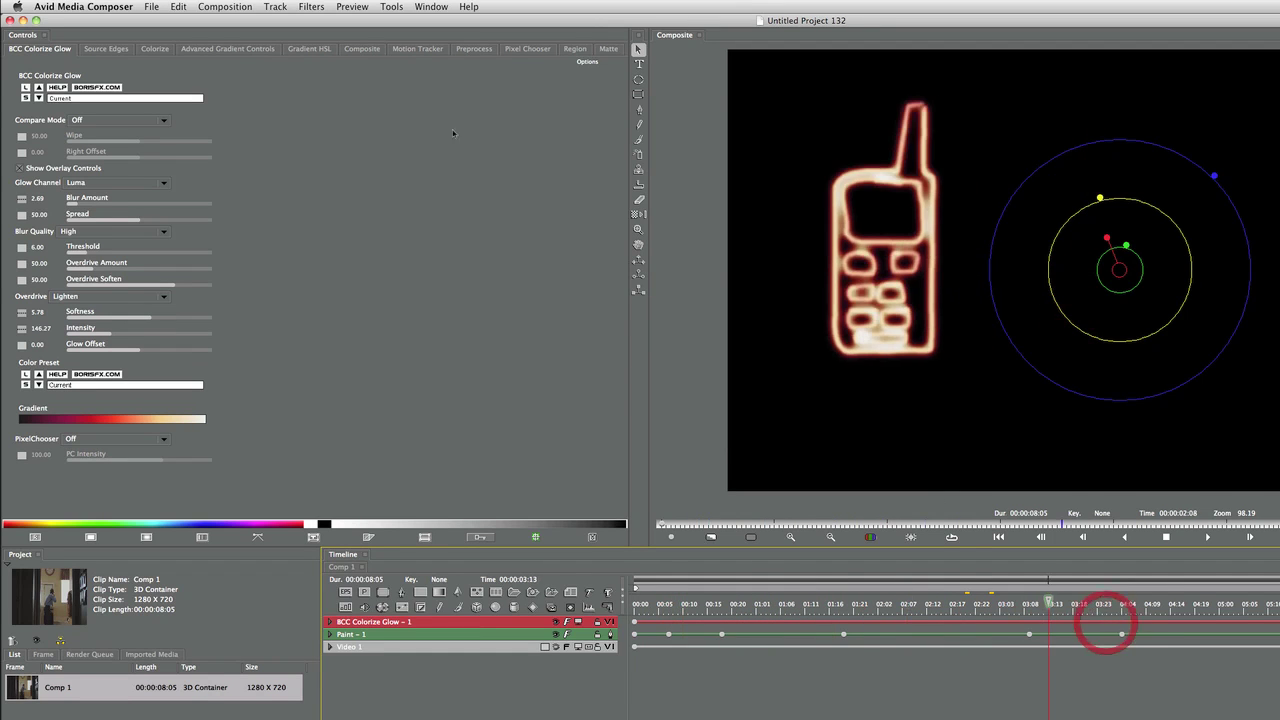
Apply the BCC Rays Puffy filter above the glow and place its light source at about X 533, Y 334.
left_click(311, 7)
mouse_move(358, 82)
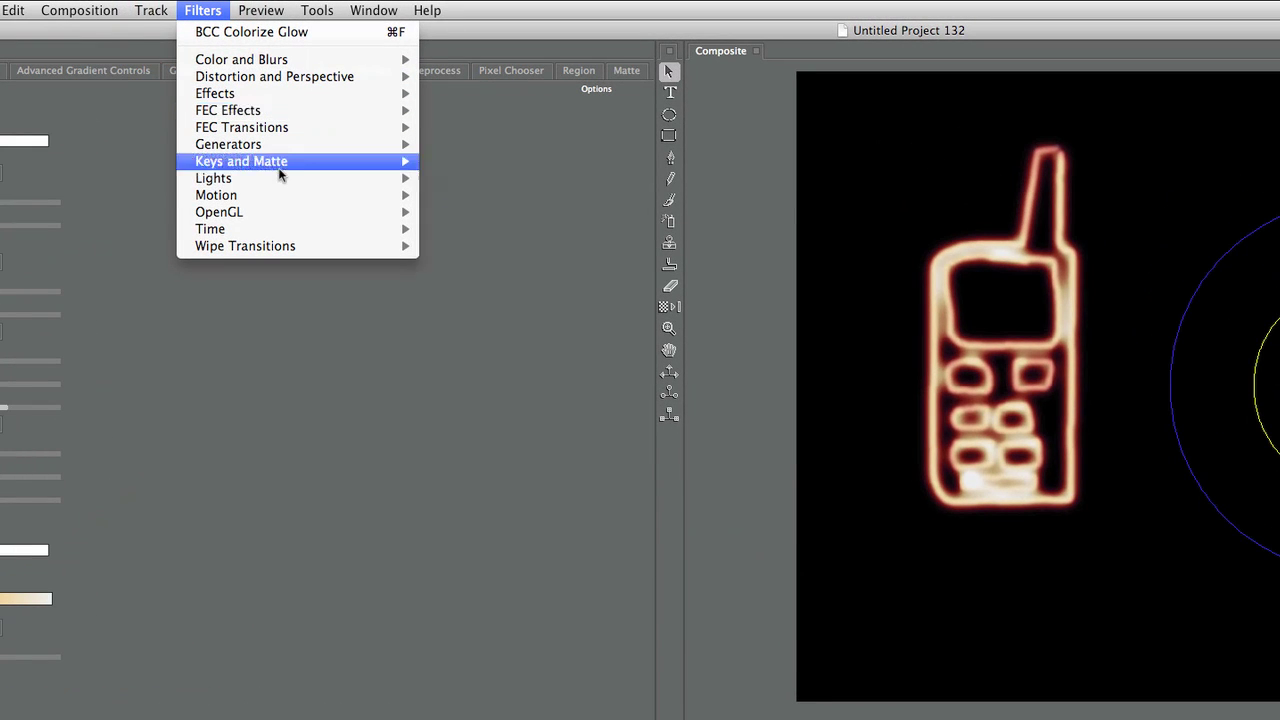
mouse_move(279, 177)
left_click(545, 228)
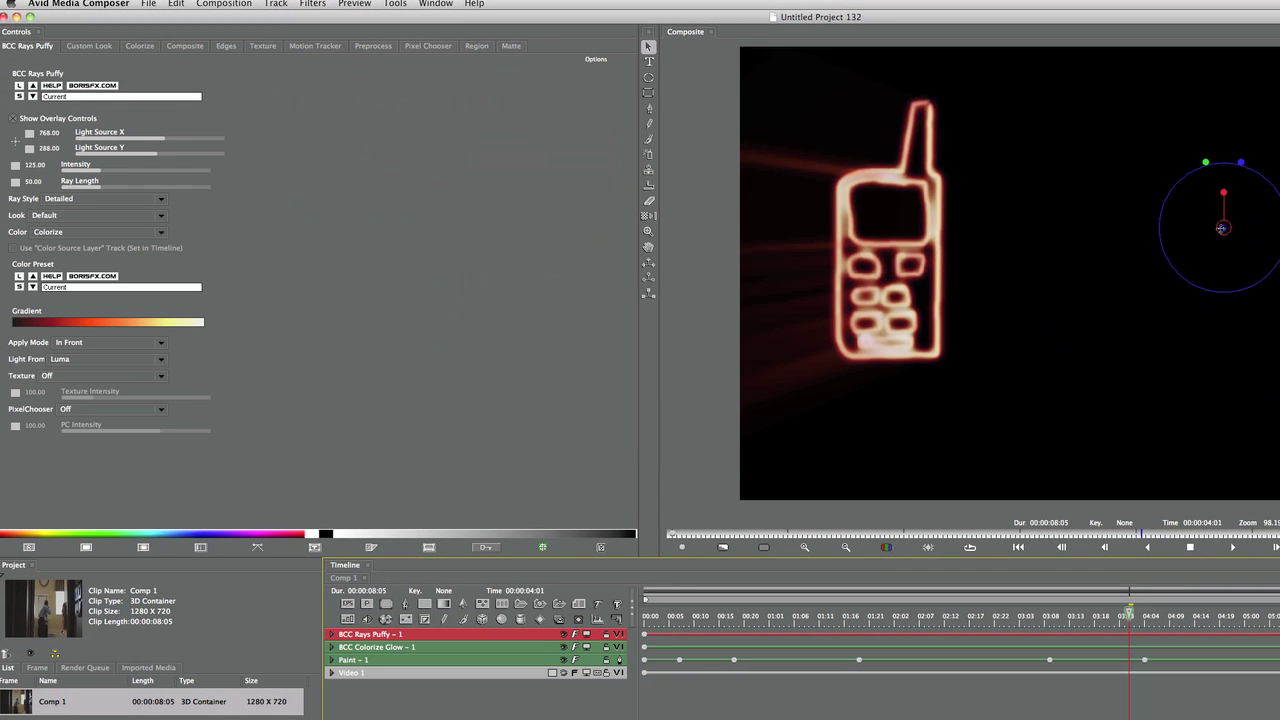
left_click_drag(1221, 228, 1125, 272)
left_click_drag(996, 272, 1072, 257)
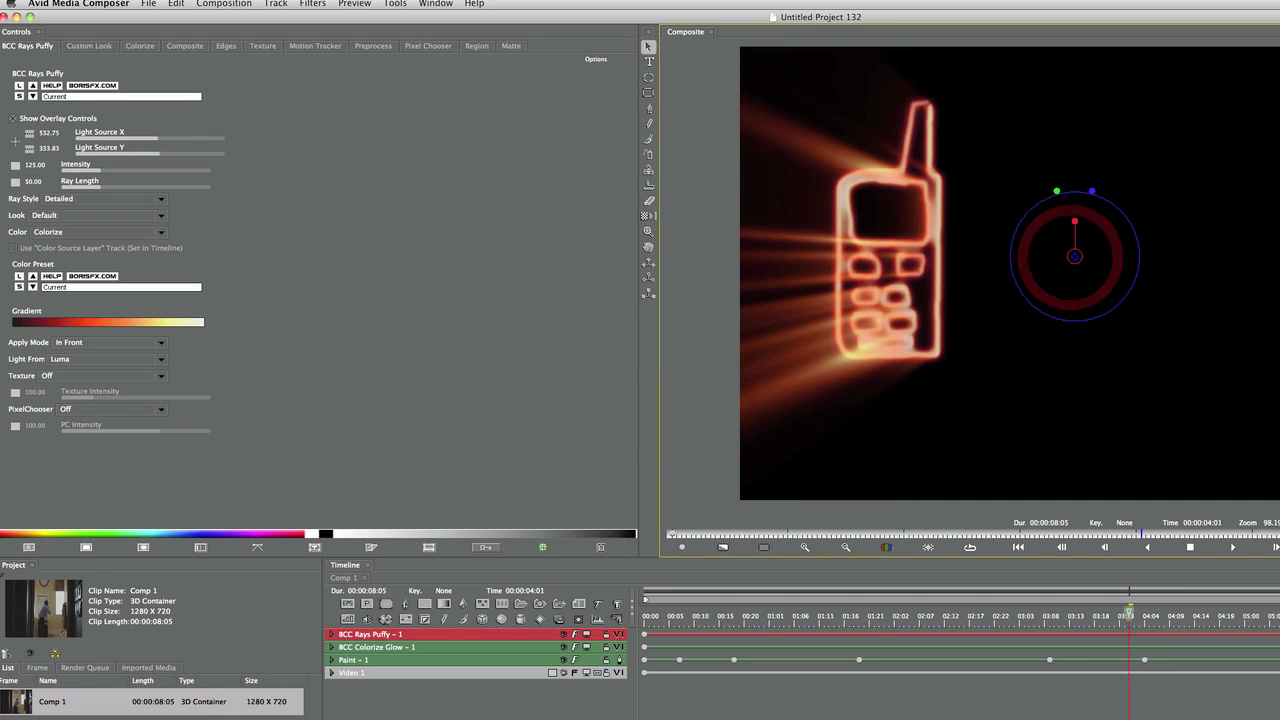
Preview the rays along the timeline and make Video 1 visible again at 00:00:01:01.
mouse_move(1128, 614)
left_mouse_down()
mouse_move(650, 628)
mouse_move(1179, 615)
mouse_move(1165, 612)
mouse_move(1243, 637)
left_mouse_up()
left_click_drag(932, 632, 769, 631)
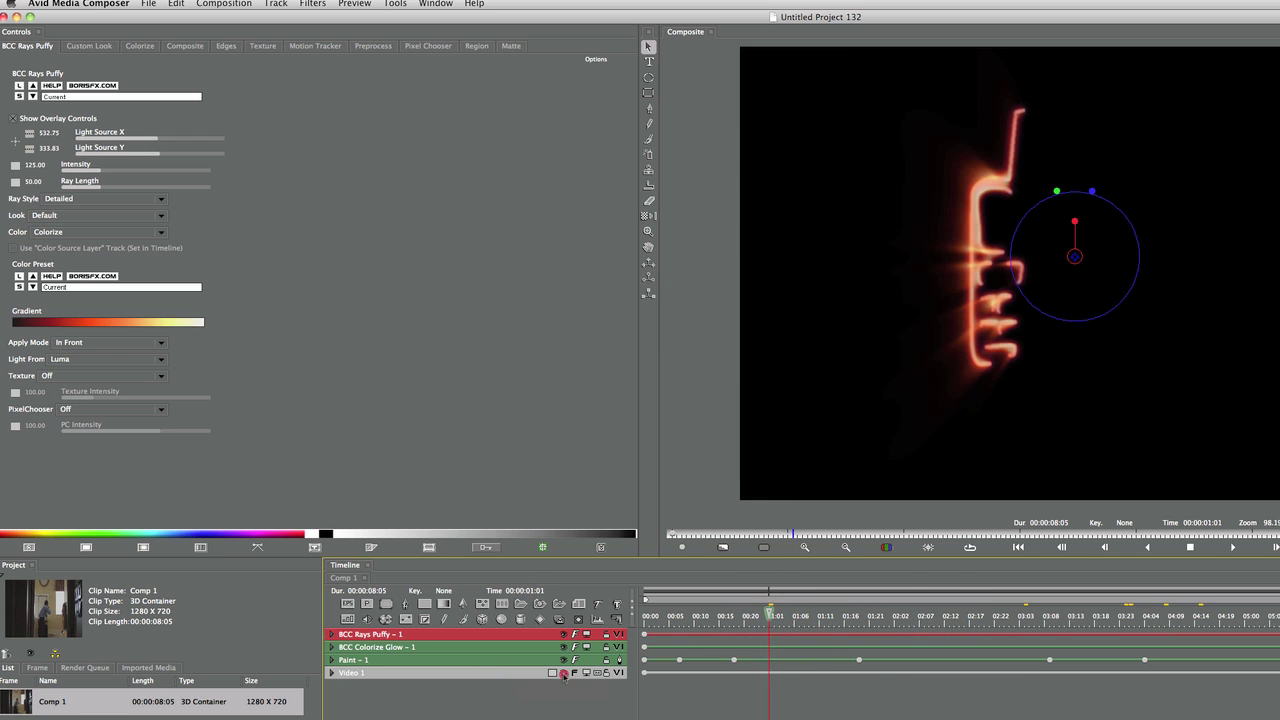
left_click(564, 673)
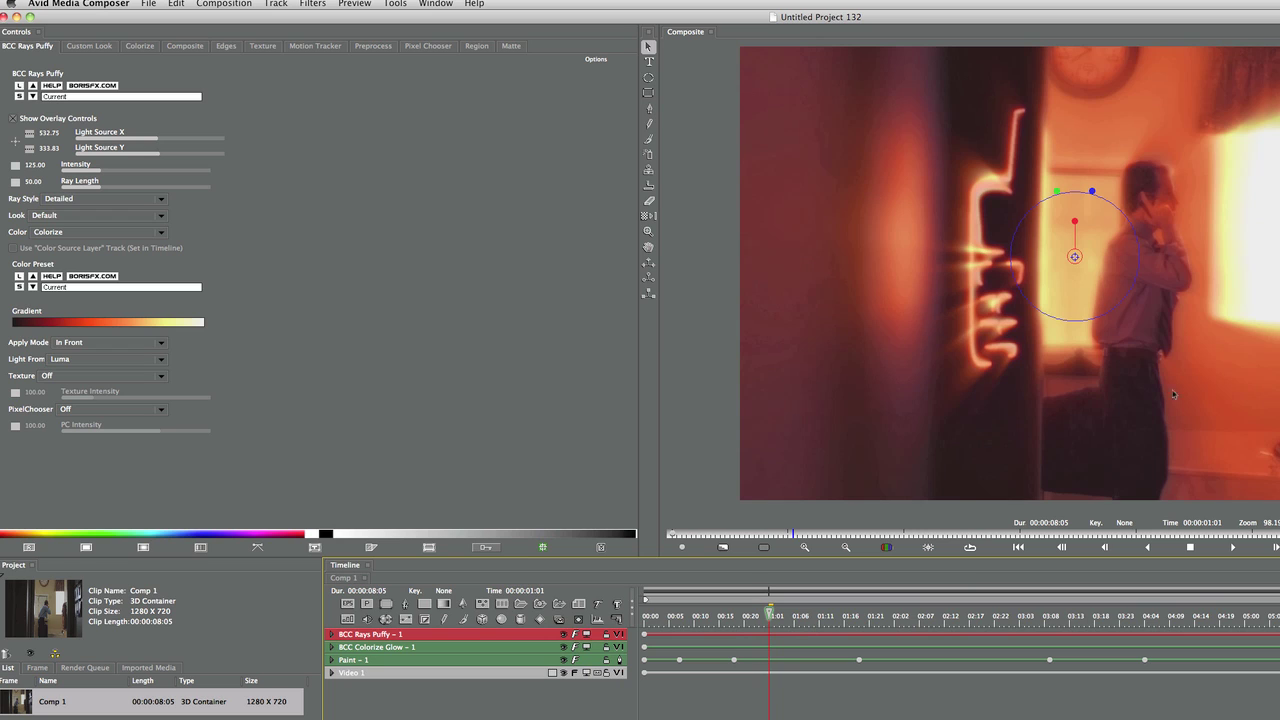
Deselect the tracks and add a new Spline Object media track to the composition.
left_click(403, 697)
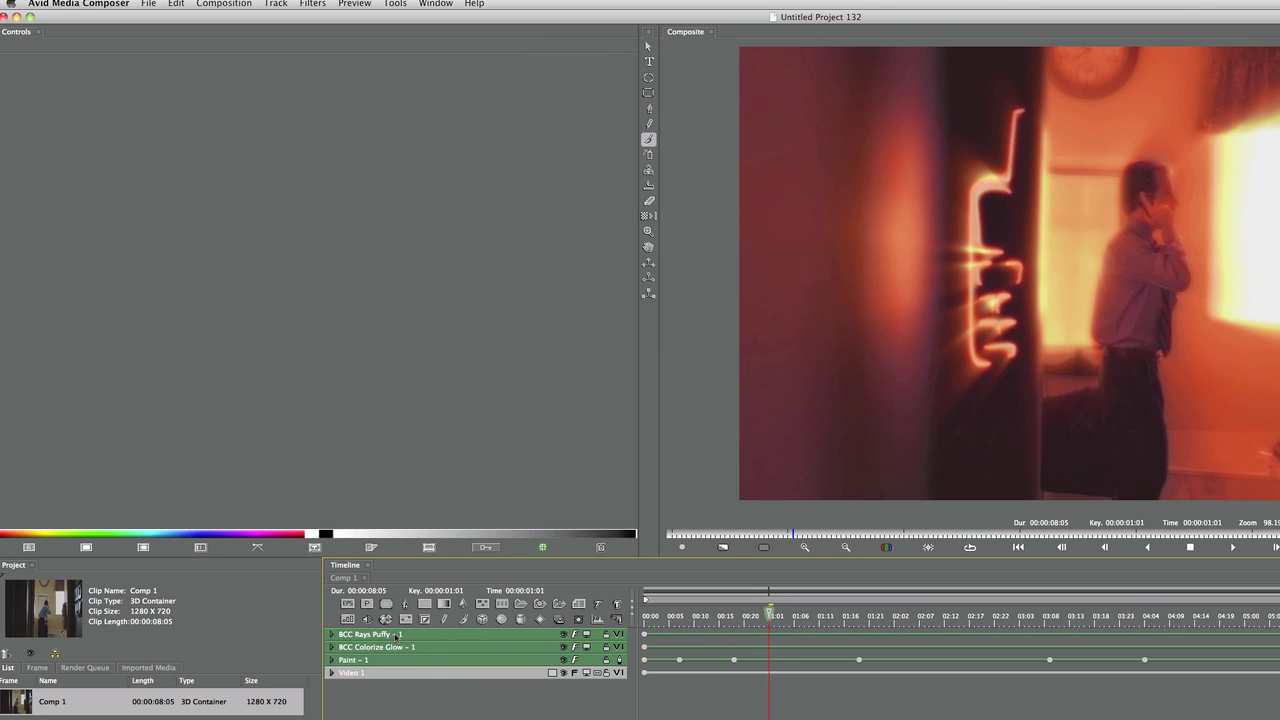
right_click(428, 648)
mouse_move(607, 719)
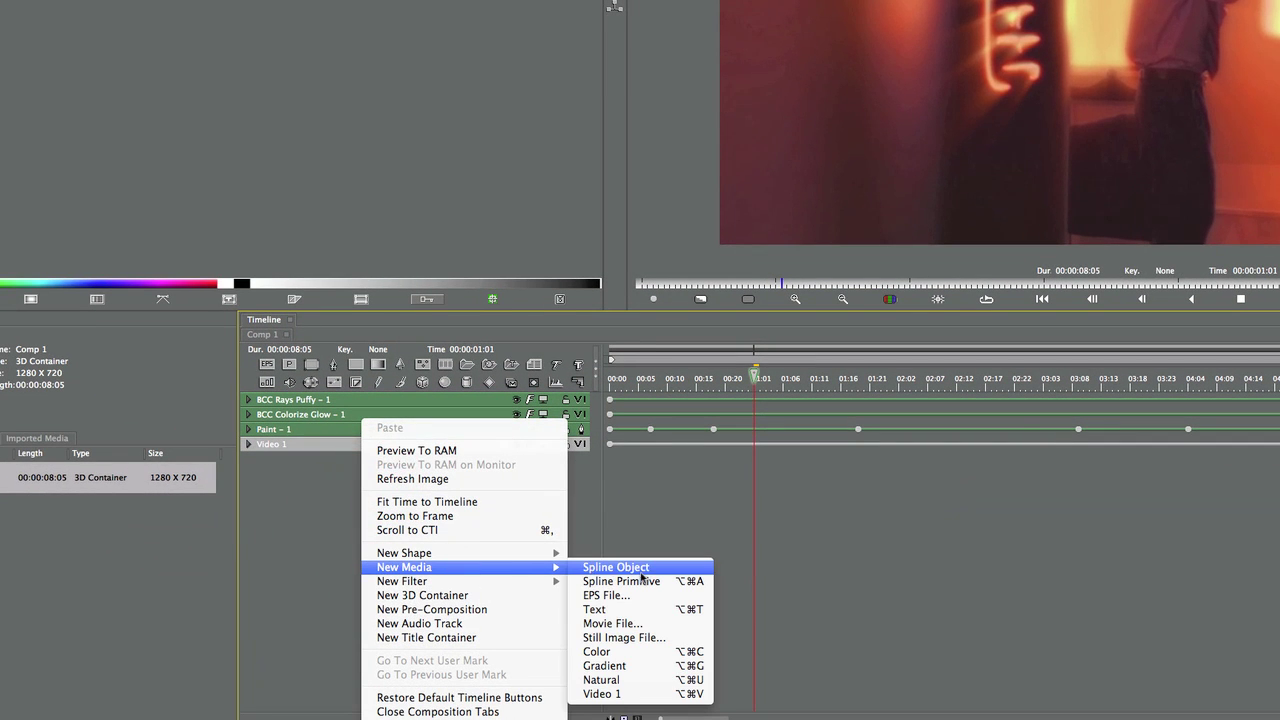
left_click(620, 568)
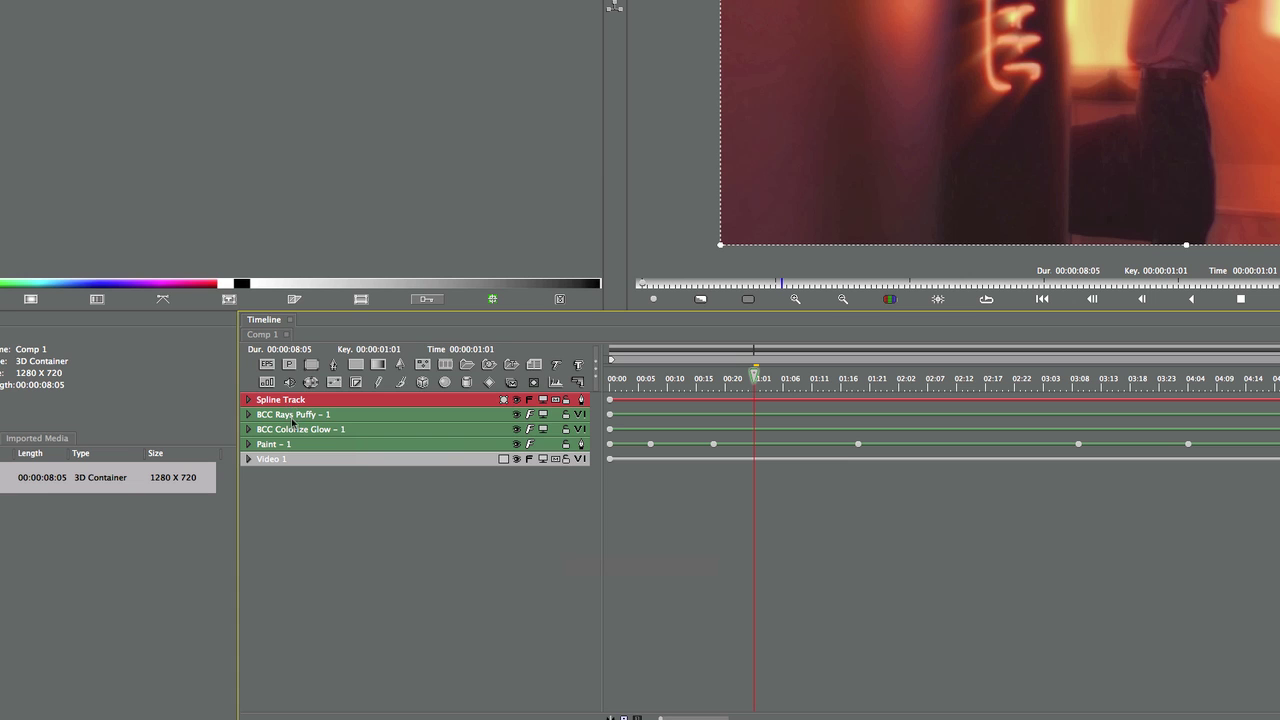
Nest the BCC Rays Puffy, BCC Colorize Glow and Paint tracks together inside the Spline Track.
left_click(293, 415)
left_click(277, 442, "shift")
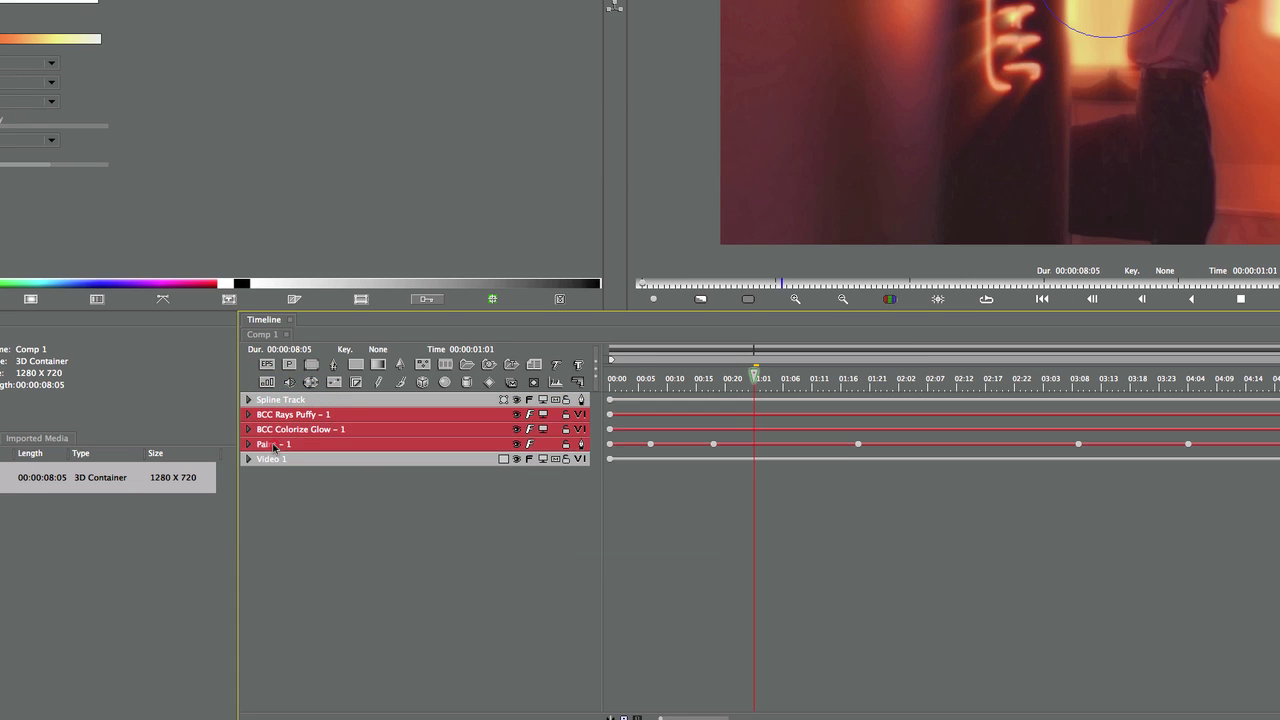
left_click_drag(285, 414, 278, 400)
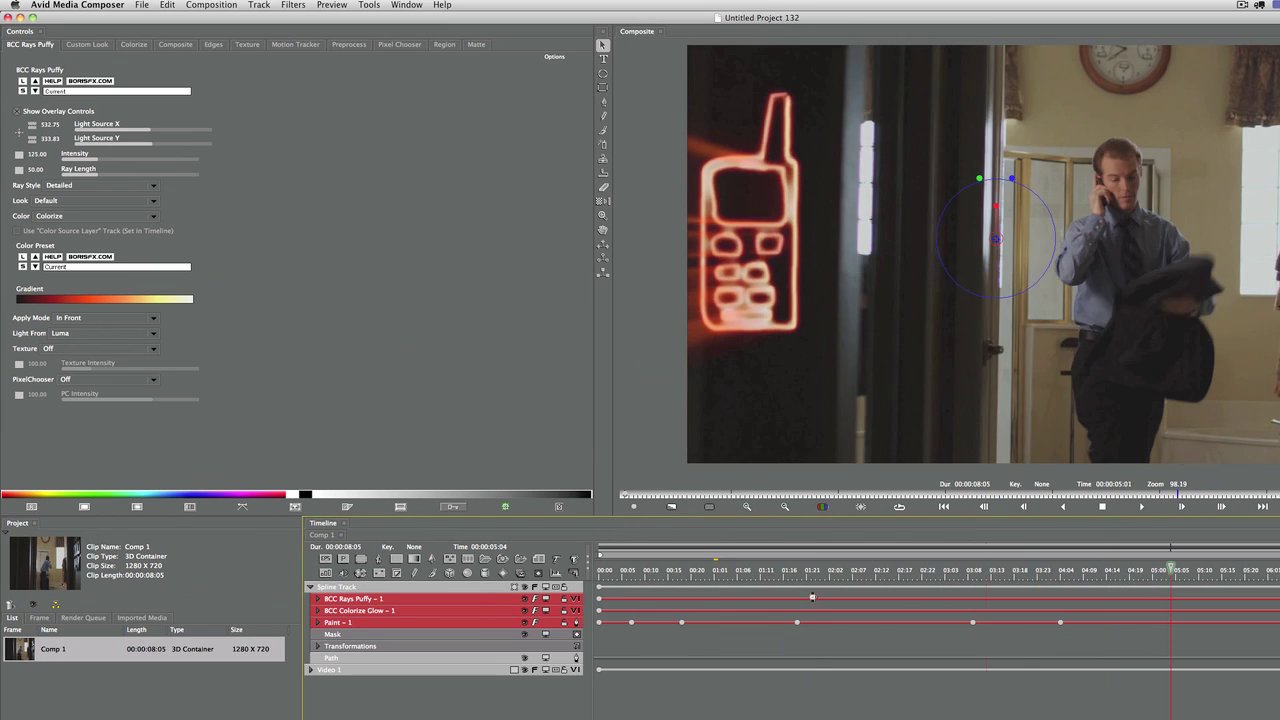
Preview the isolated effects over the video and set the Colorize Glow's Intensity to about 184.6 at 00:00:01:10.
left_click_drag(802, 597, 698, 566)
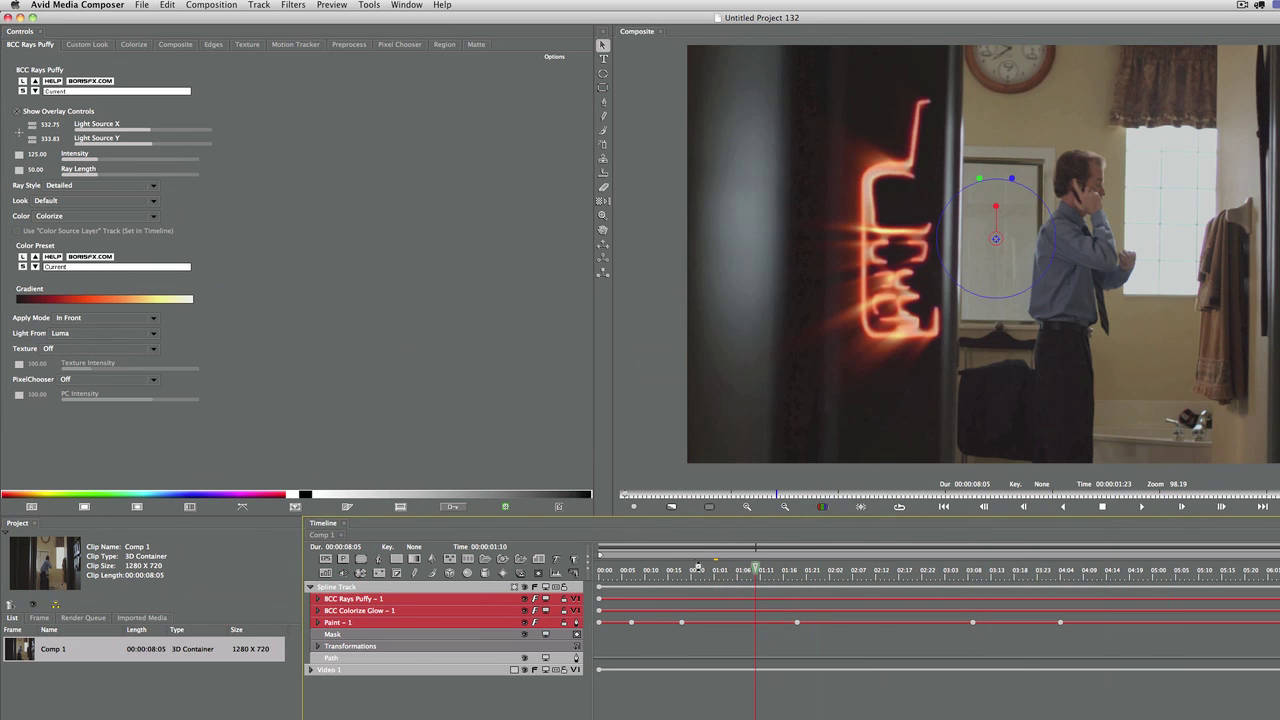
left_click(345, 610)
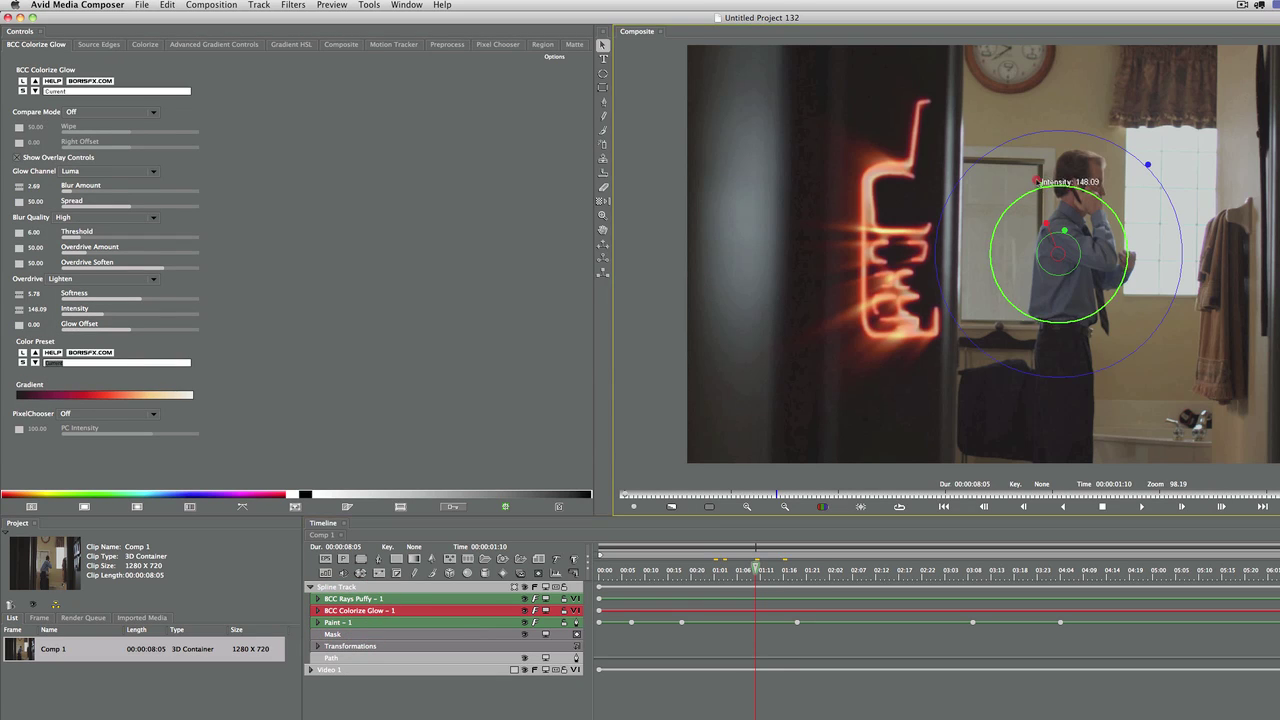
left_click_drag(1036, 180, 1035, 172)
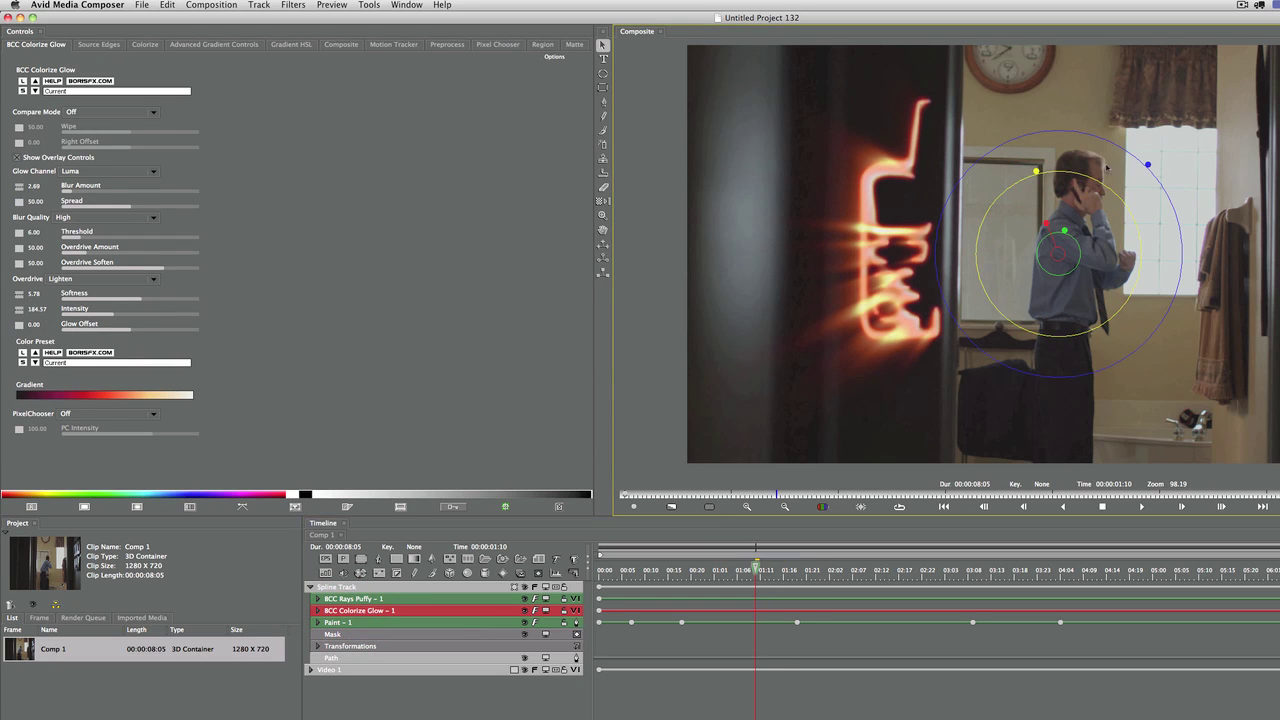
Preview the brighter glow along the timeline, stop at 00:00:02:03 and collapse the Spline Track.
left_click_drag(755, 566, 1279, 566)
left_click_drag(1172, 566, 833, 564)
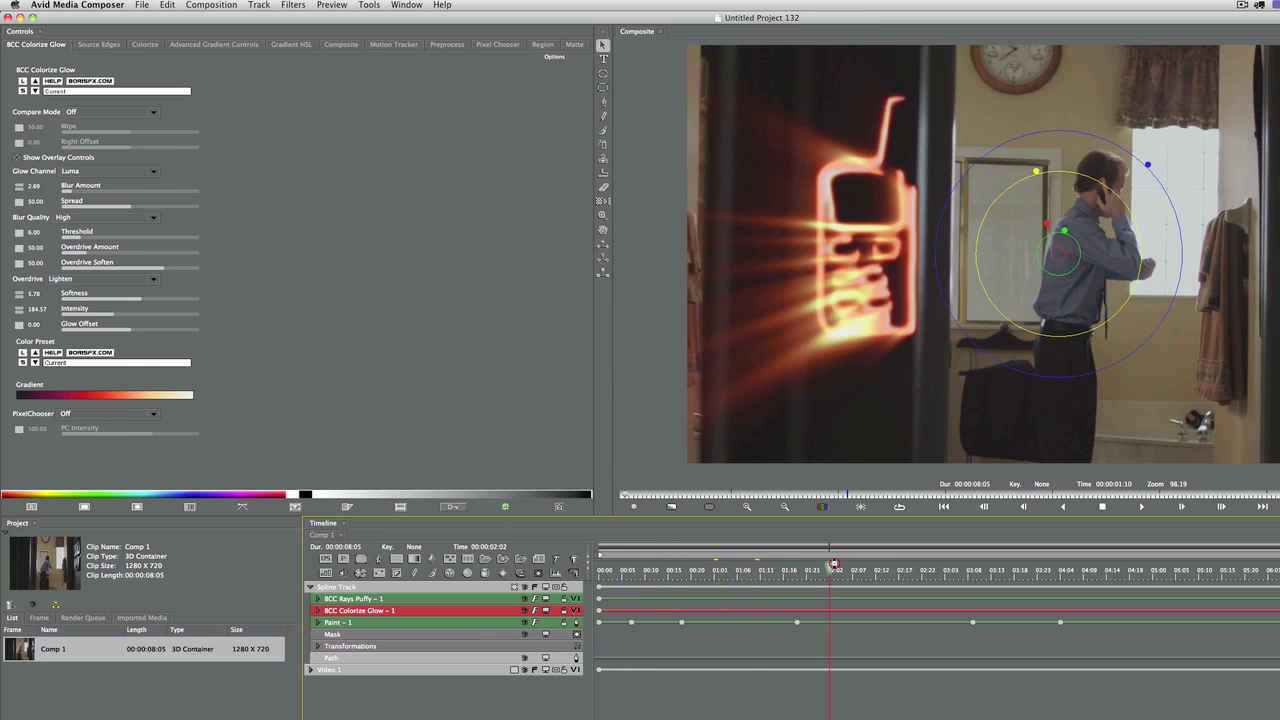
left_click(394, 706)
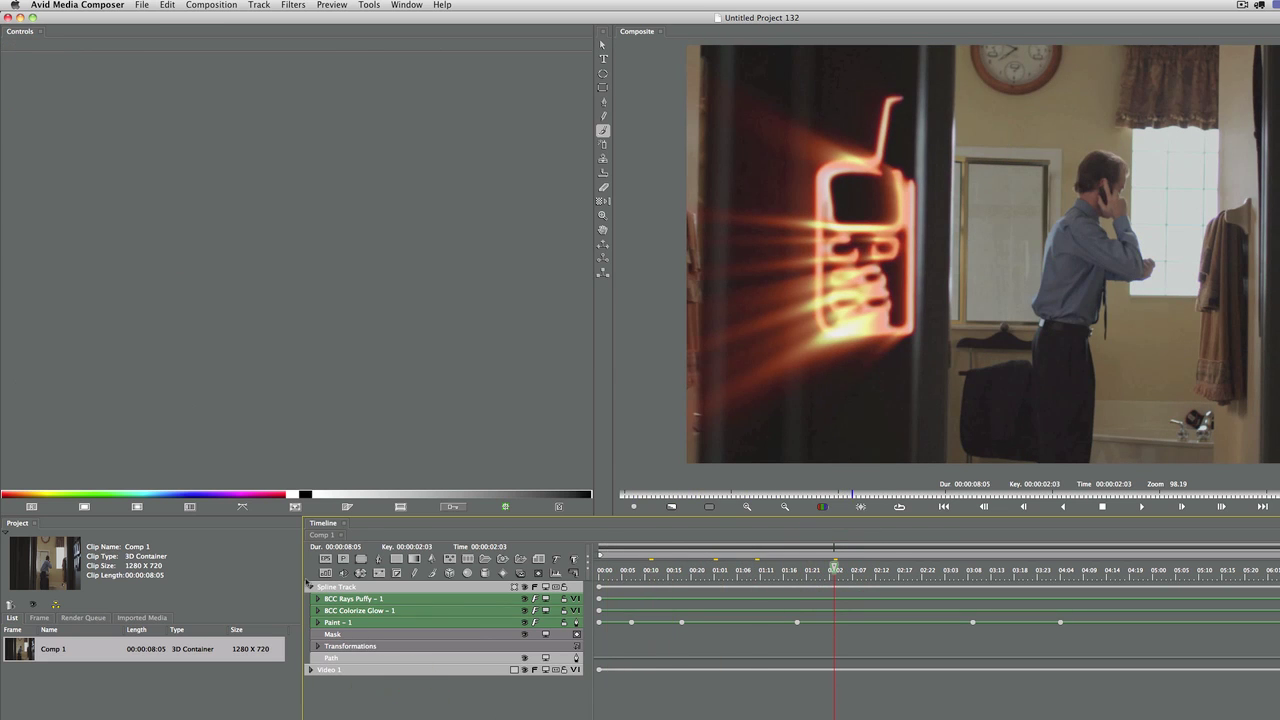
left_click(310, 586)
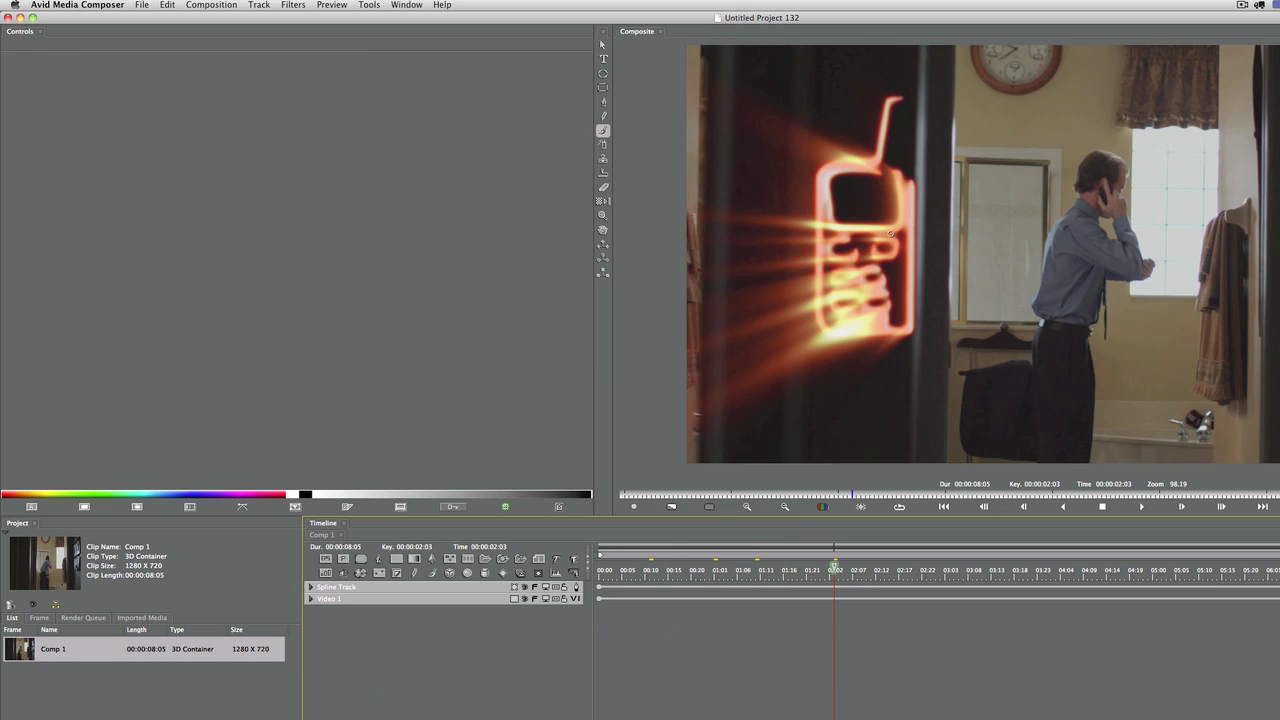
Paint four white curved sound-wave strokes around the phone at 00:00:02:03, two on each side.
left_click(945, 198)
left_click_drag(953, 245, 925, 328)
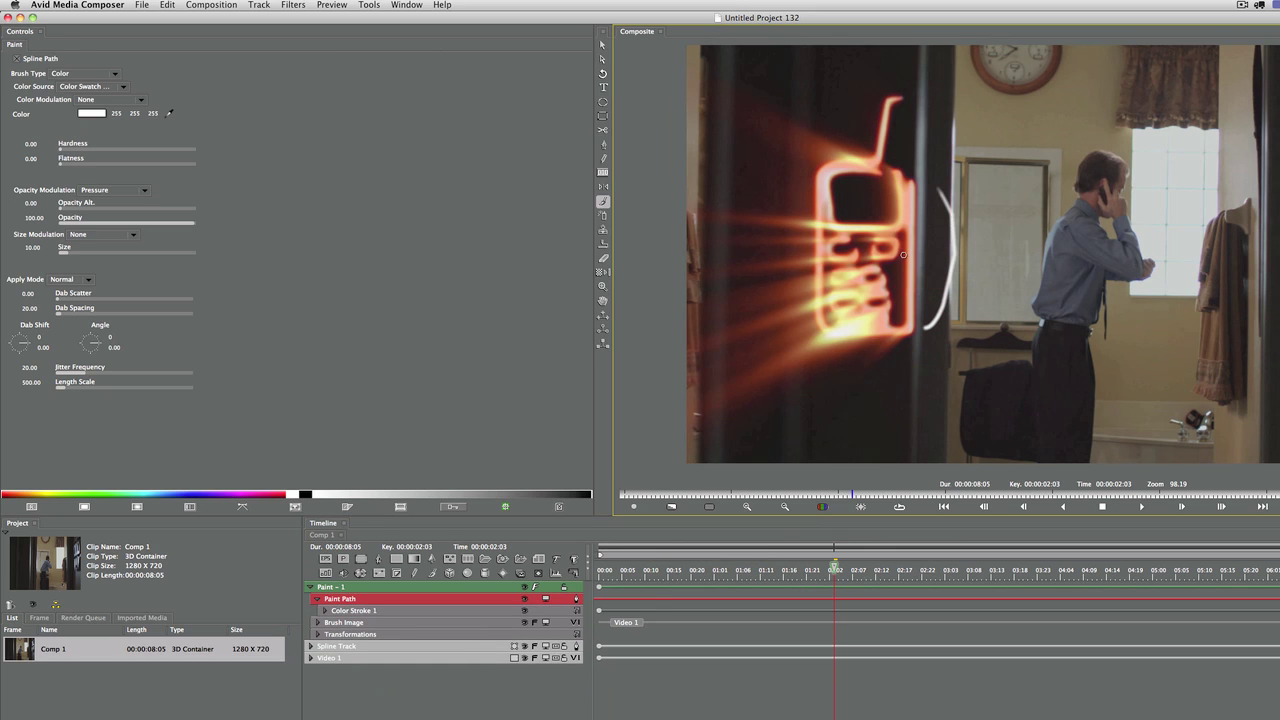
mouse_move(776, 186)
left_mouse_down()
mouse_move(754, 238)
mouse_move(765, 296)
mouse_move(790, 322)
left_mouse_up()
mouse_move(957, 163)
left_mouse_down()
mouse_move(982, 196)
mouse_move(990, 251)
left_mouse_up()
left_click_drag(944, 343, 942, 341)
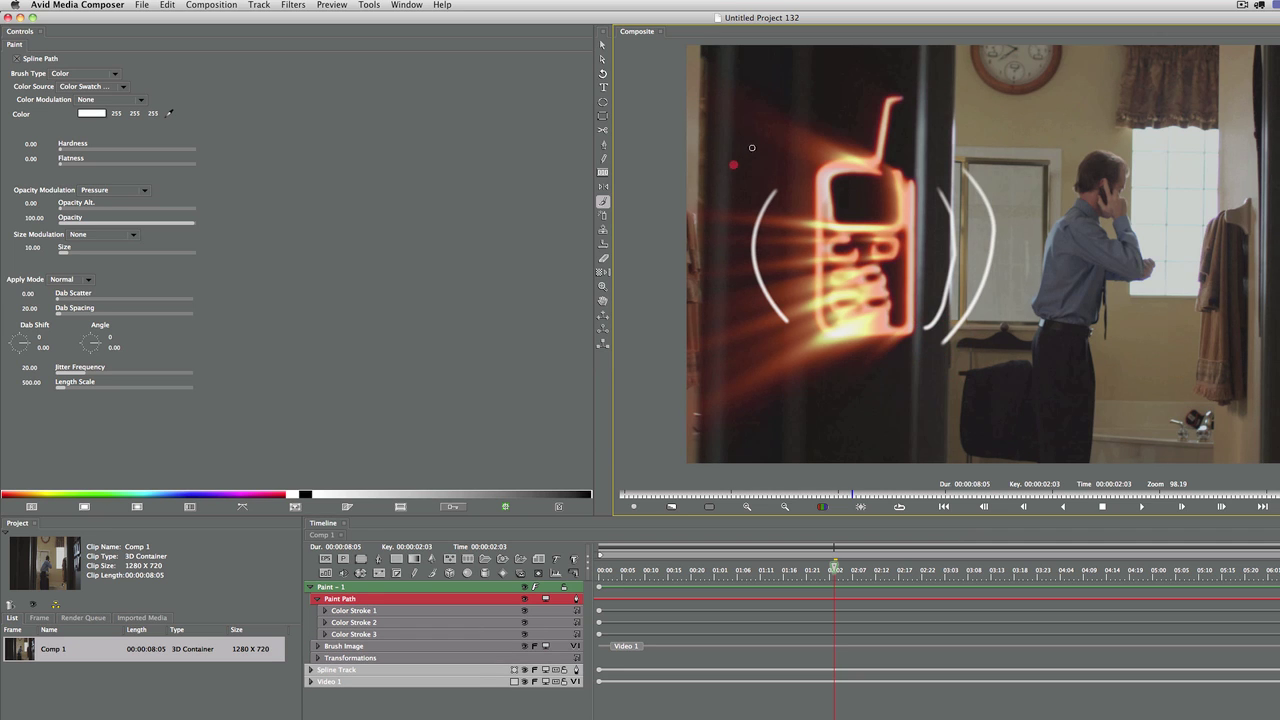
mouse_move(745, 152)
left_mouse_down()
mouse_move(720, 190)
mouse_move(706, 262)
mouse_move(723, 310)
mouse_move(770, 352)
left_mouse_up()
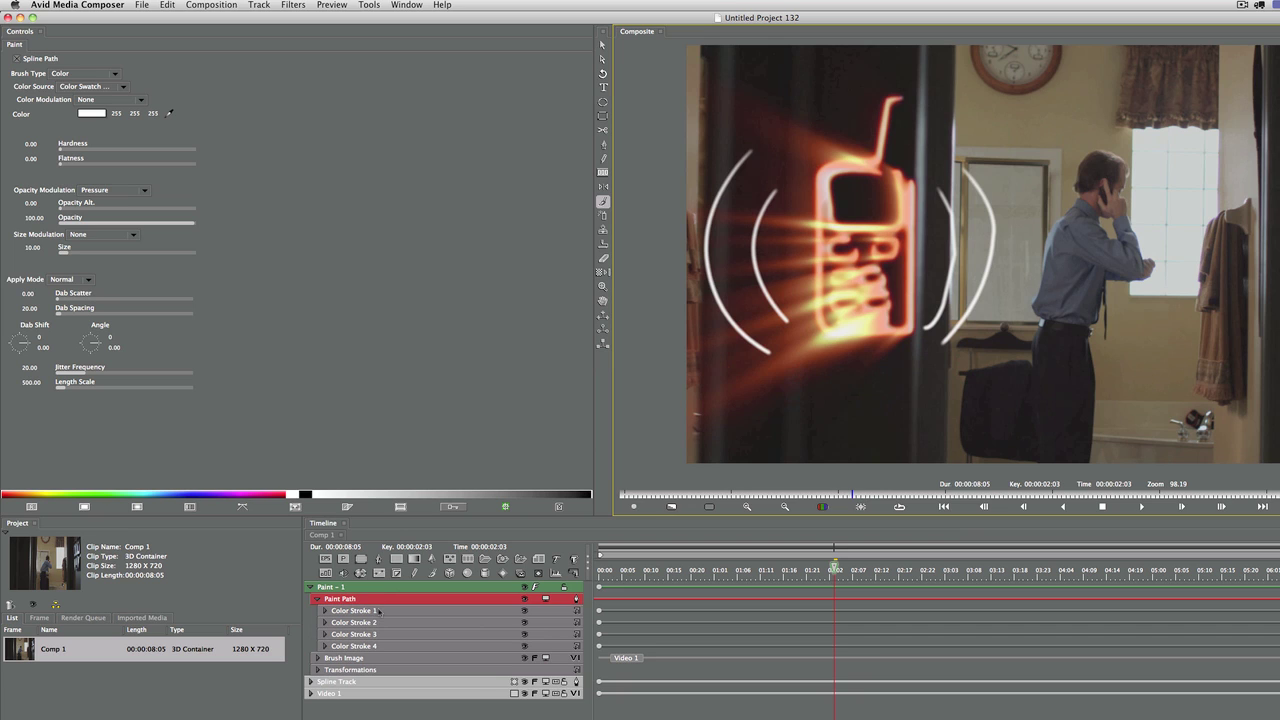
left_click(378, 611)
left_click(93, 116)
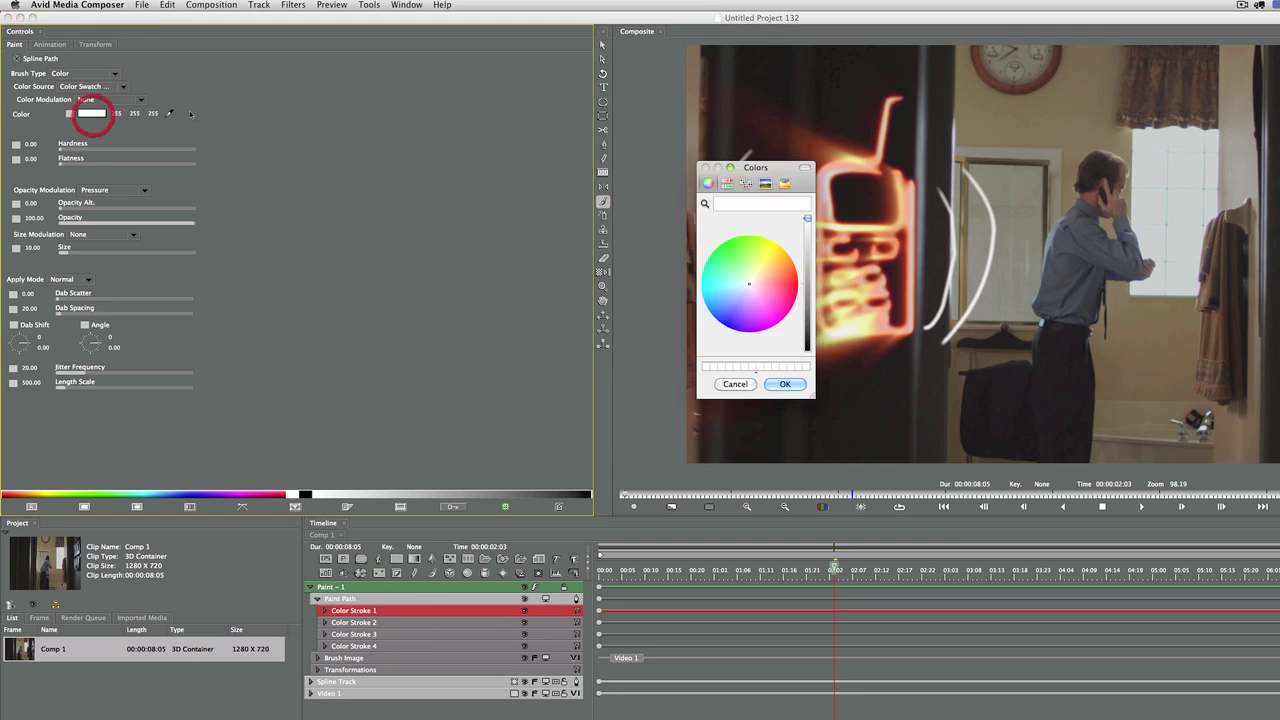
left_click(786, 385)
key("super+z")
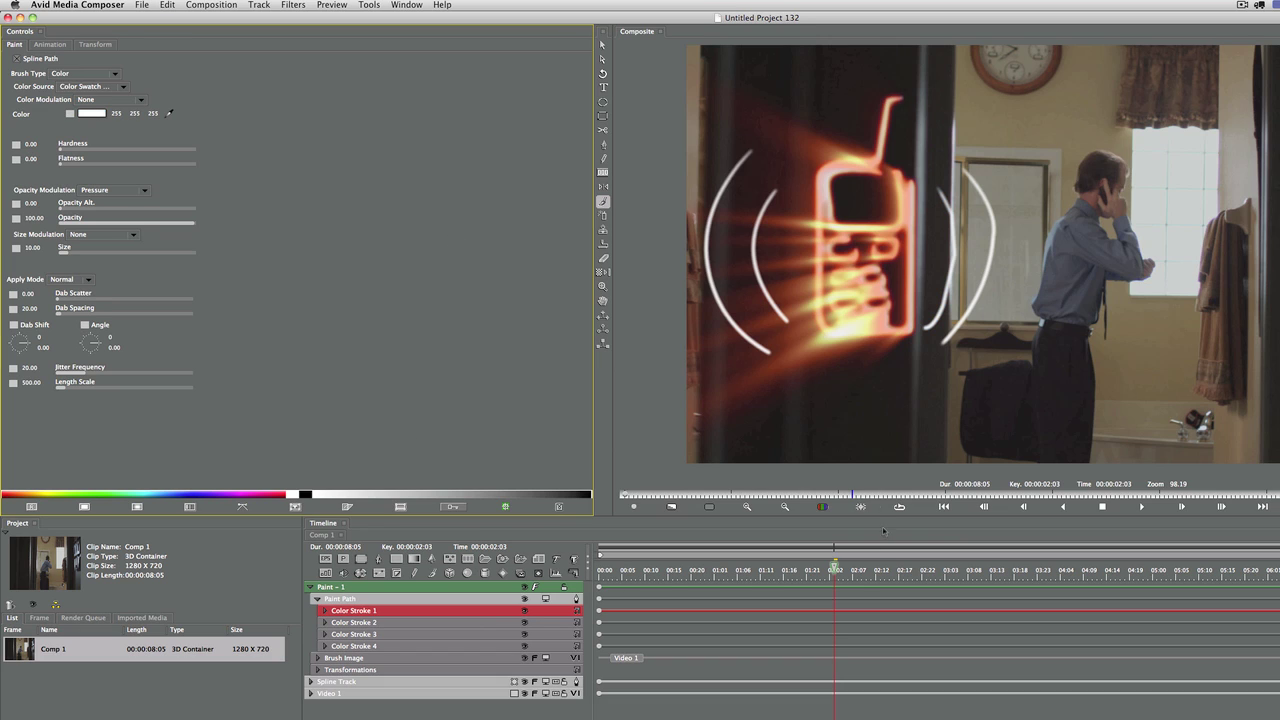
Collapse the sound-wave Paint track at 00:00:00:02 and add a new Spline Object media track.
left_click(606, 574)
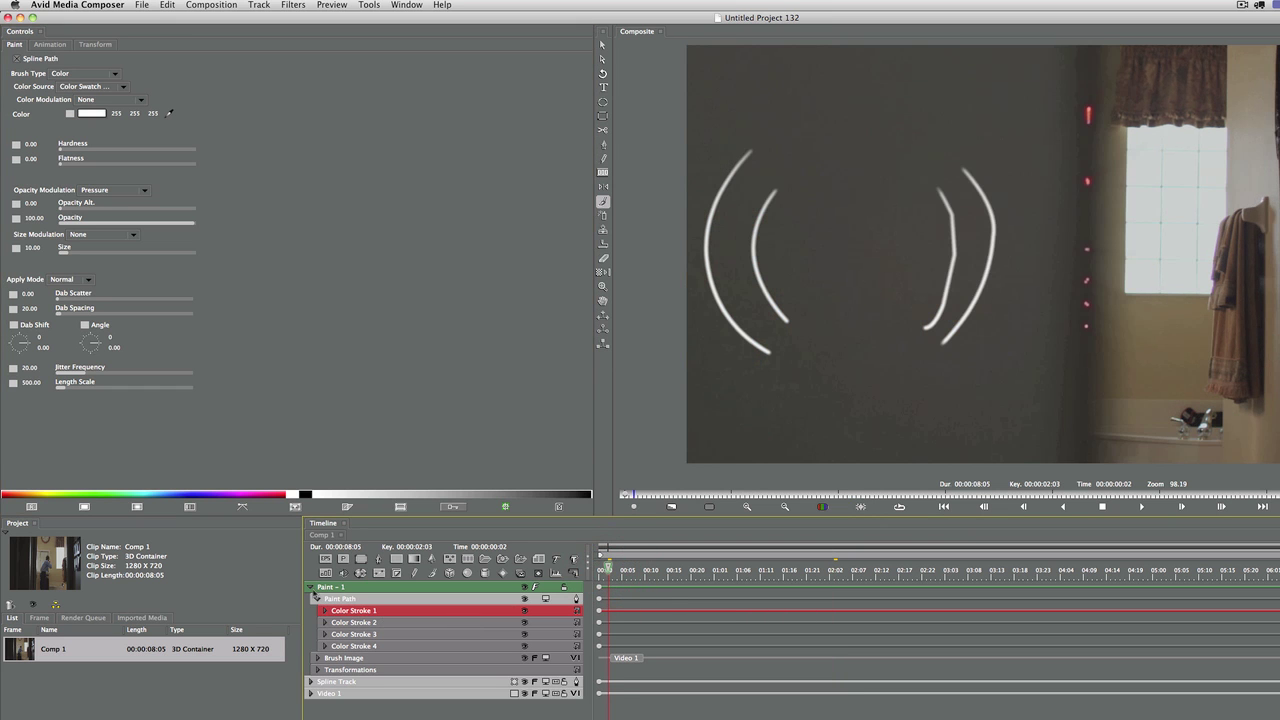
left_click(312, 588)
right_click(389, 600)
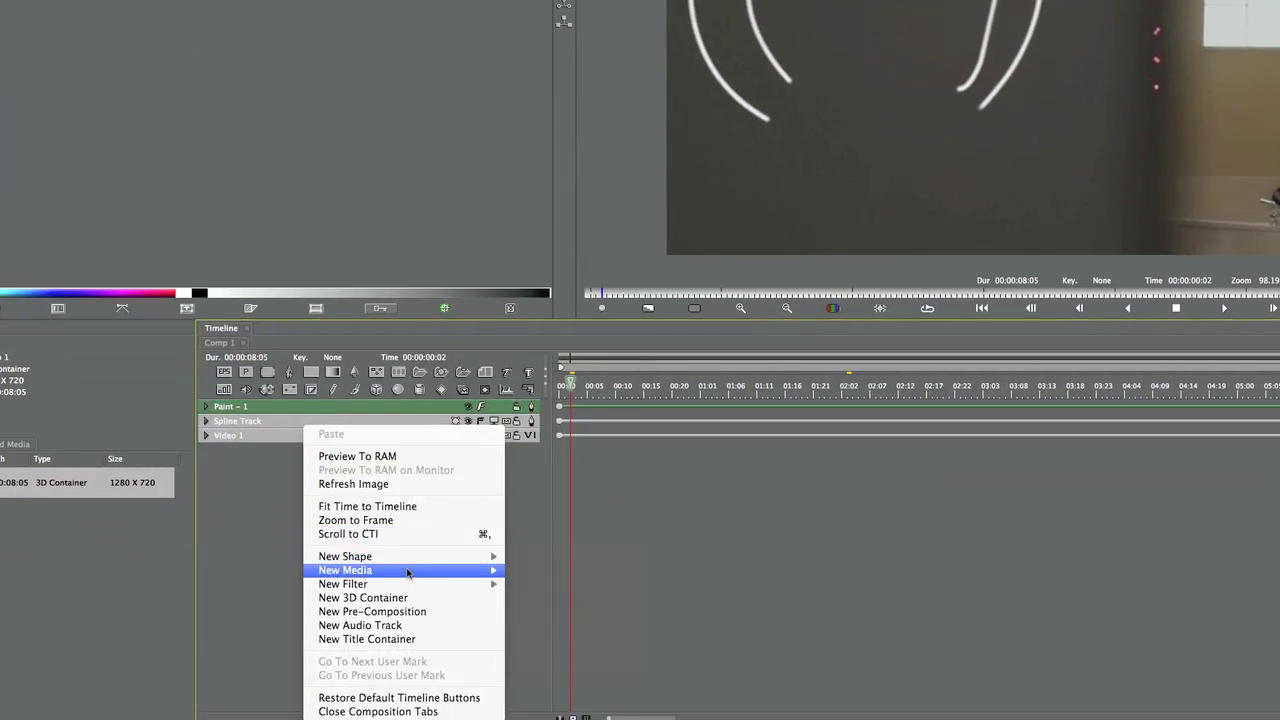
mouse_move(408, 572)
left_click(588, 568)
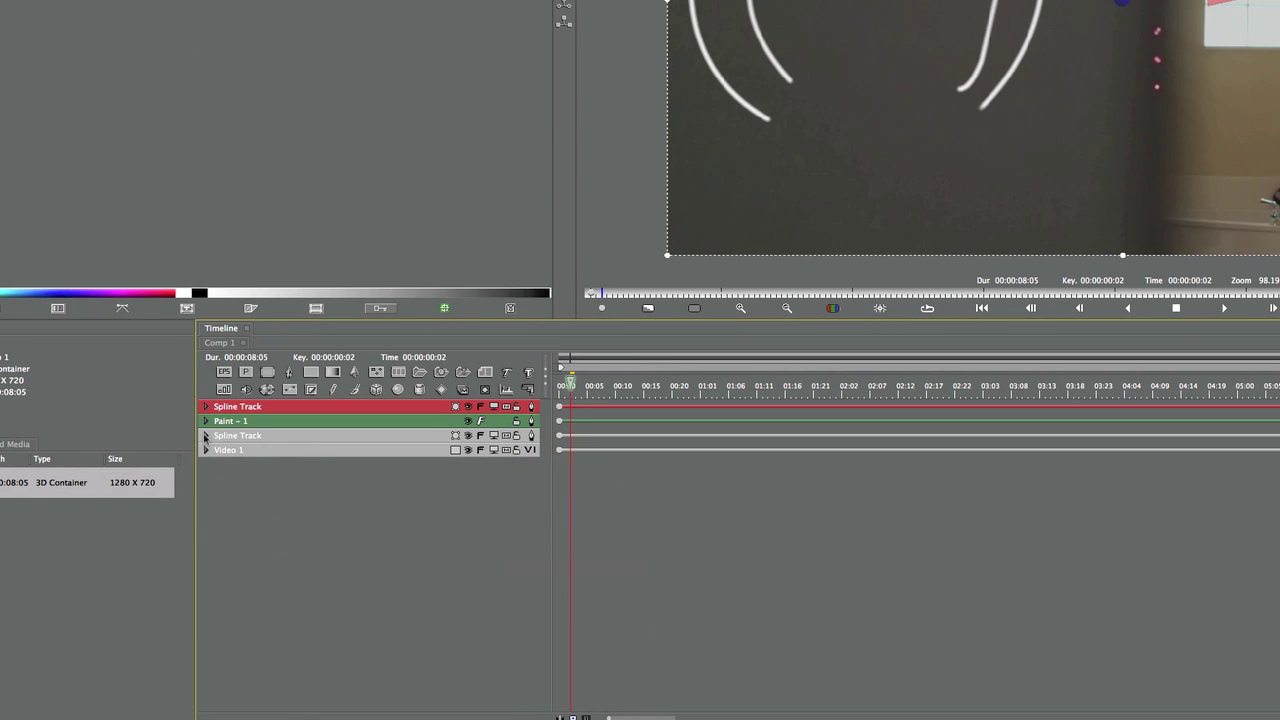
Move BCC Rays Puffy and BCC Colorize Glow from the phone's Spline Track, plus the sound-wave Paint track, into the new Spline Track.
left_click(205, 437)
left_click(243, 449)
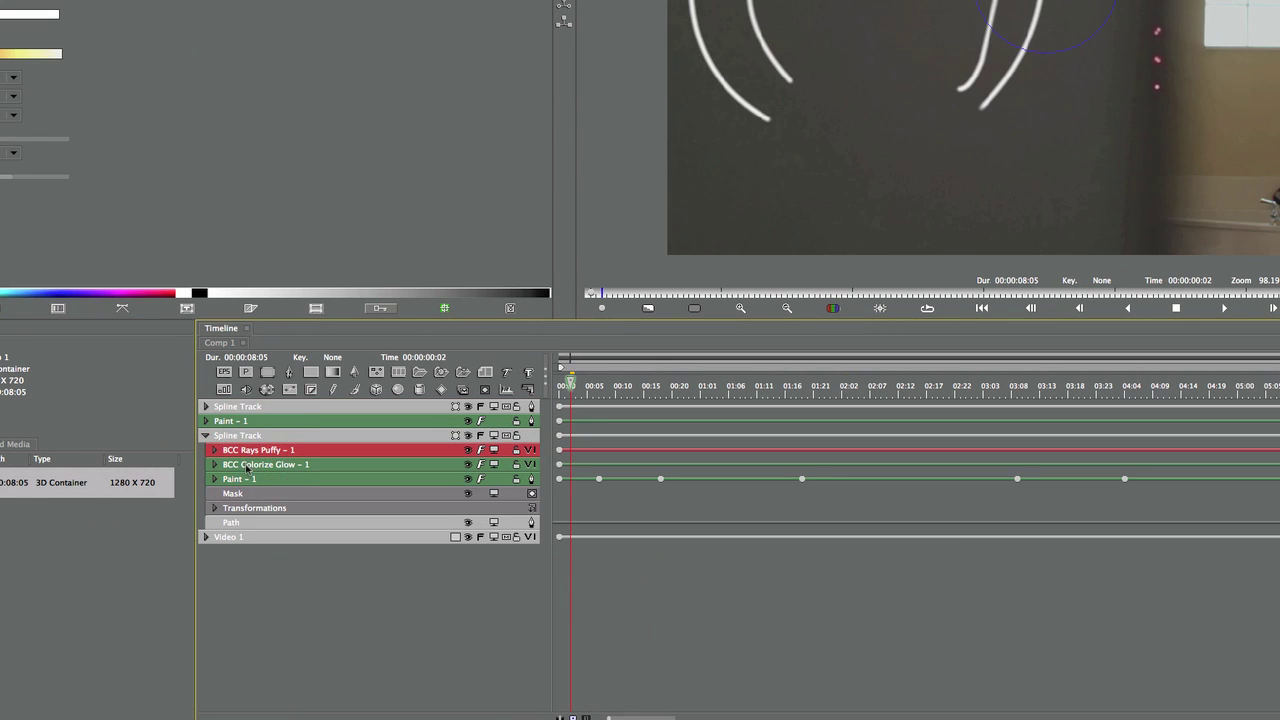
left_click(247, 467, "shift")
left_click_drag(250, 460, 258, 412)
mouse_move(227, 494)
left_mouse_down()
mouse_move(241, 408)
mouse_move(240, 463)
left_mouse_up()
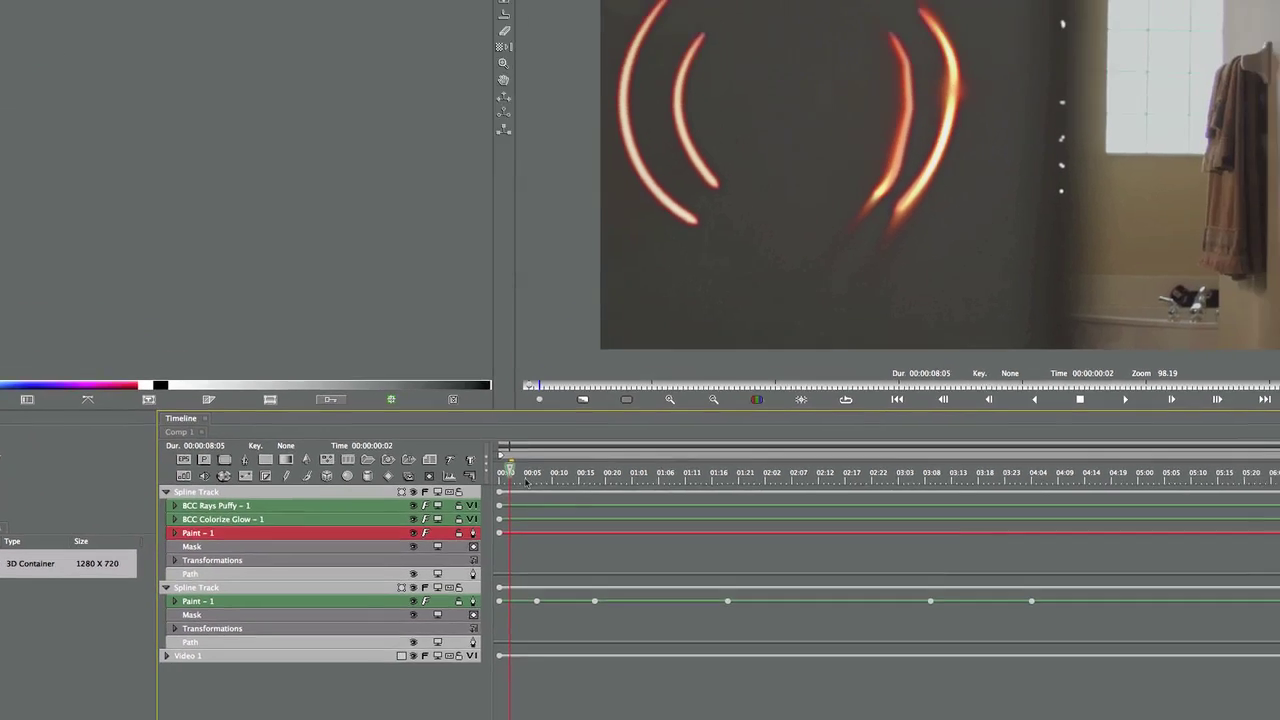
Scrub to 00:00:03:05 and copy both BCC filters from the sound-wave track back into the phone's Spline Track.
left_click_drag(585, 387, 731, 397)
left_click_drag(621, 531, 859, 531)
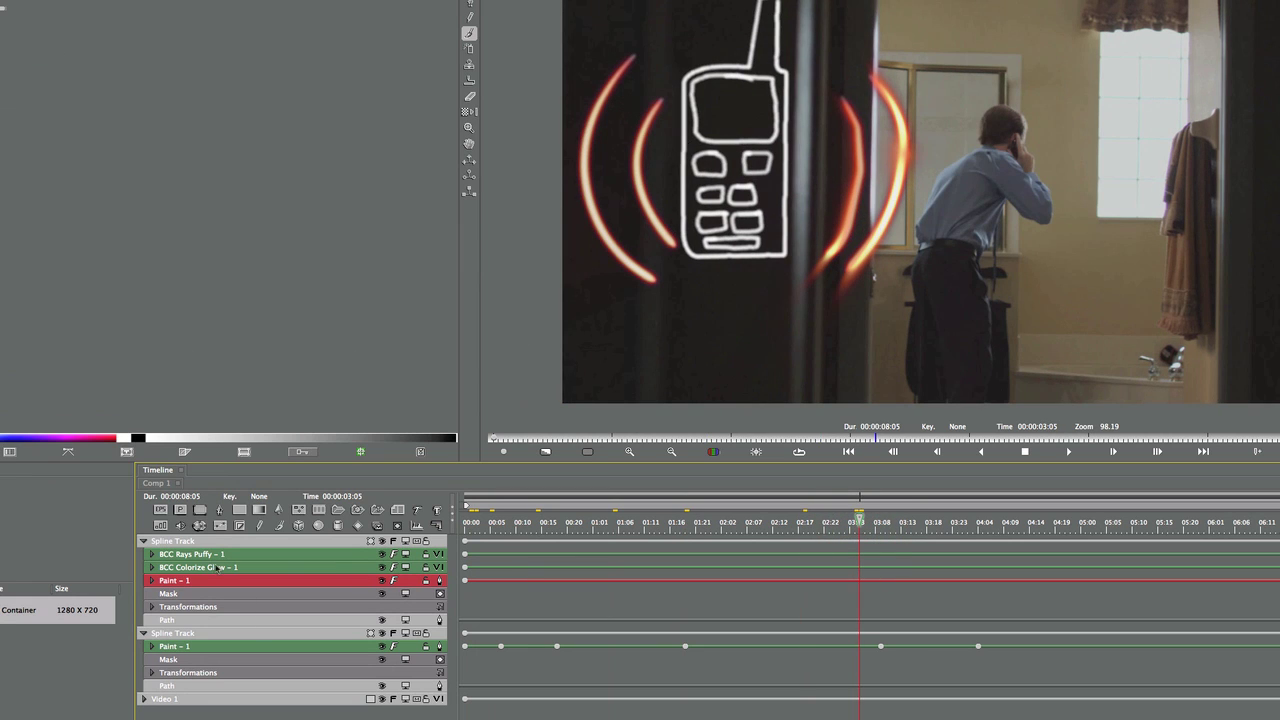
left_click(216, 567)
left_click(210, 555, "shift")
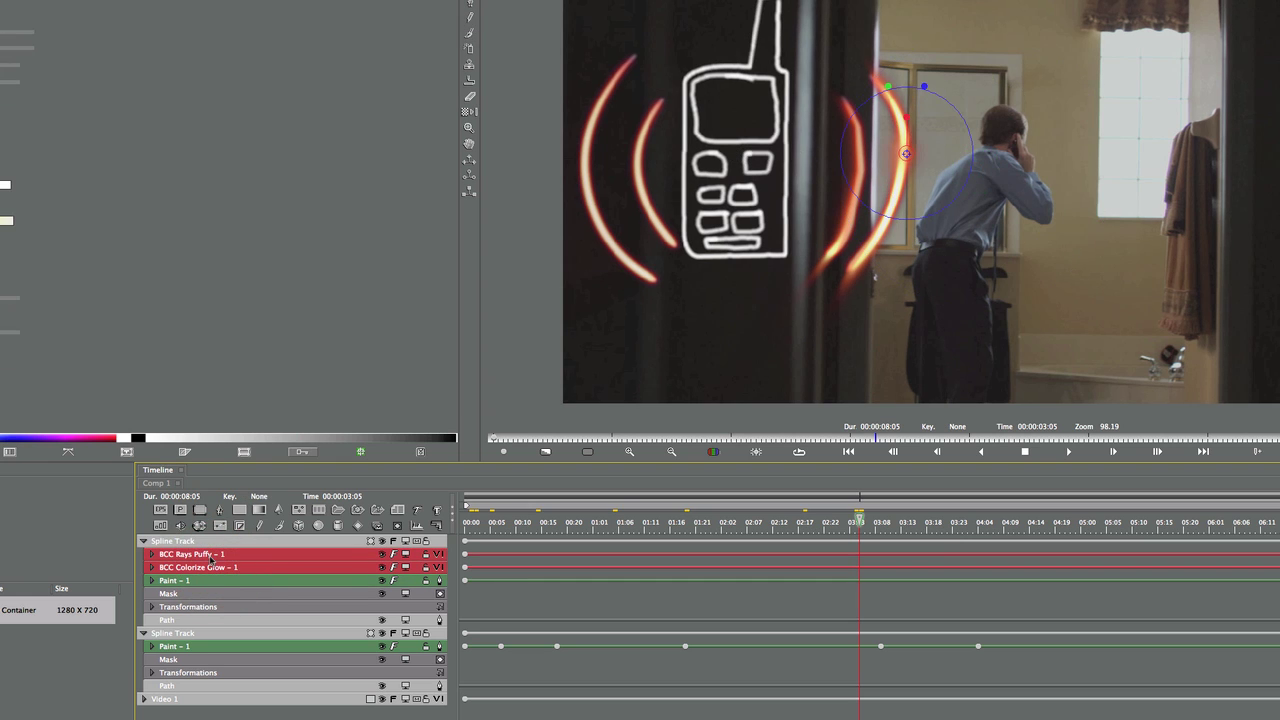
left_click(182, 632)
key("ctrl+v")
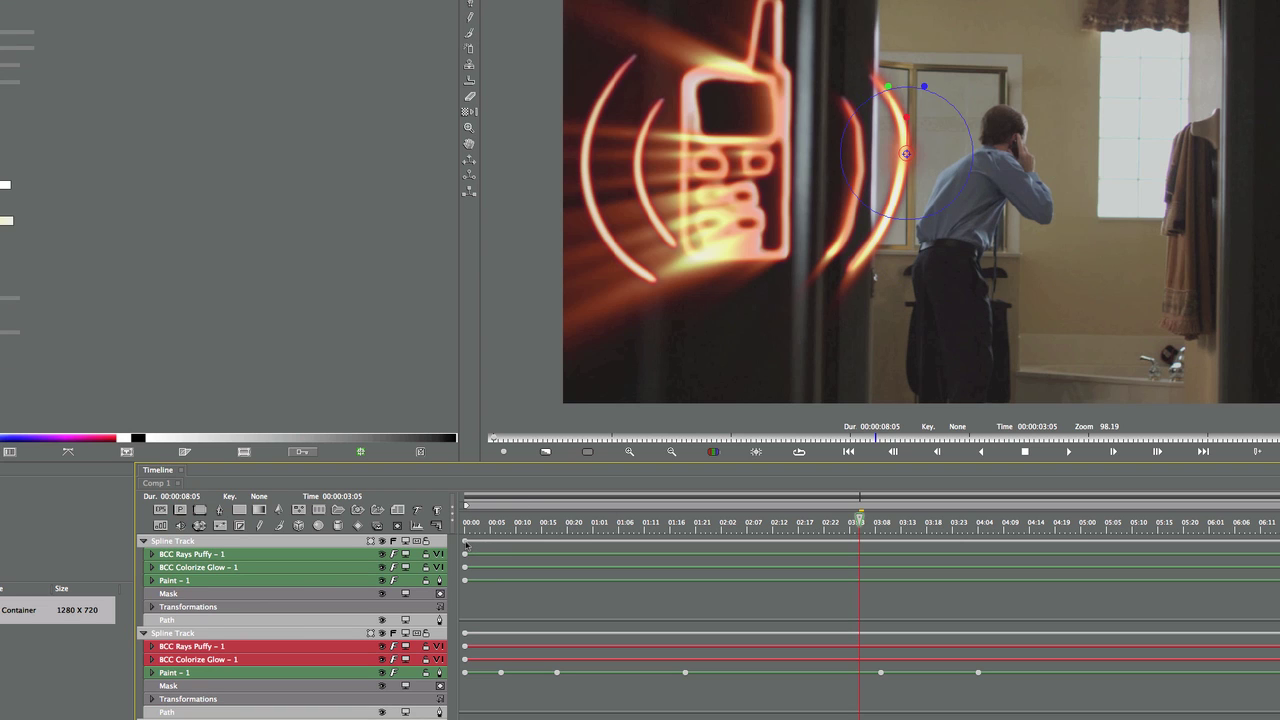
Trim the sound-wave Spline Track to start at 00:00:03:04 and end at 00:00:03:23.
left_click_drag(465, 545, 989, 527)
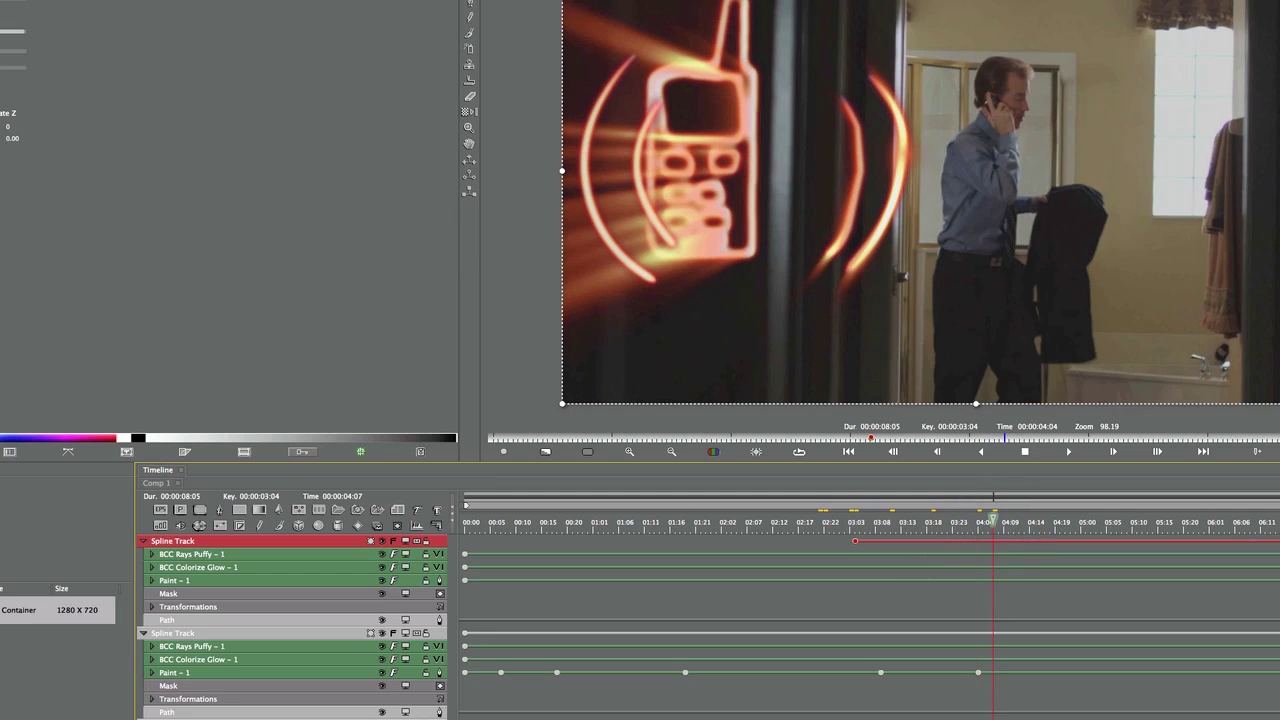
left_click_drag(1141, 549, 988, 545)
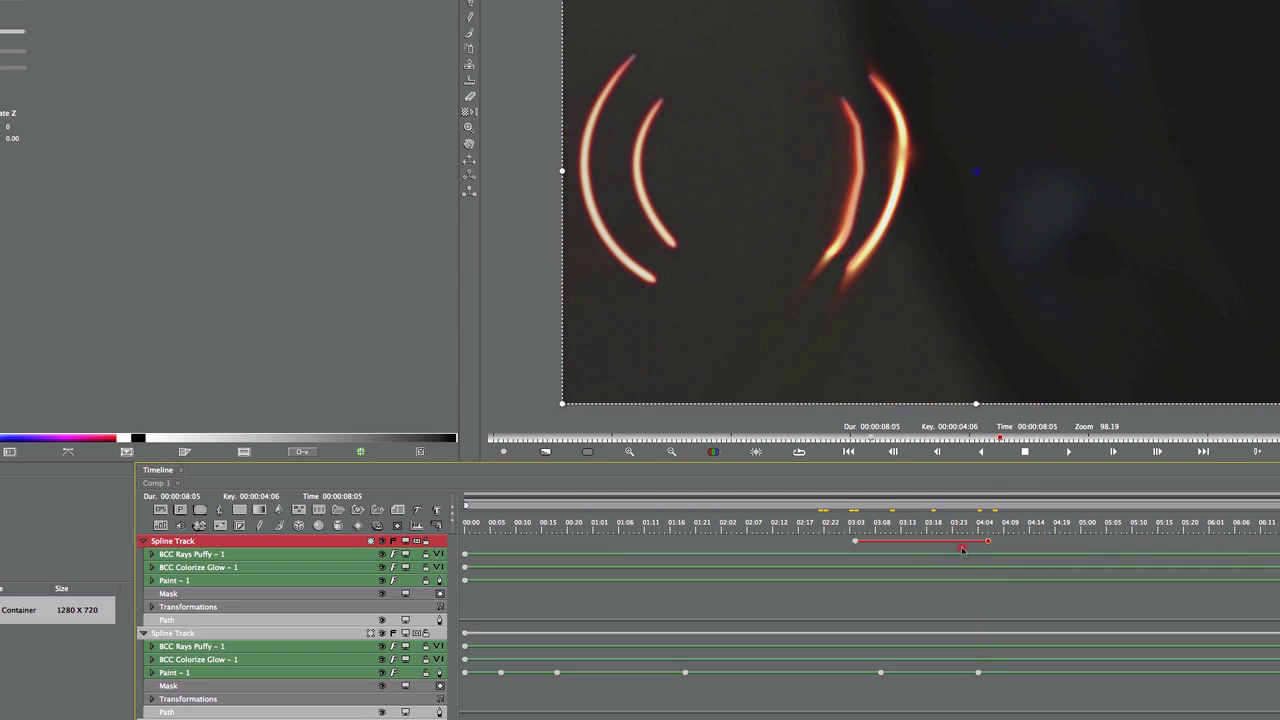
left_click(951, 544)
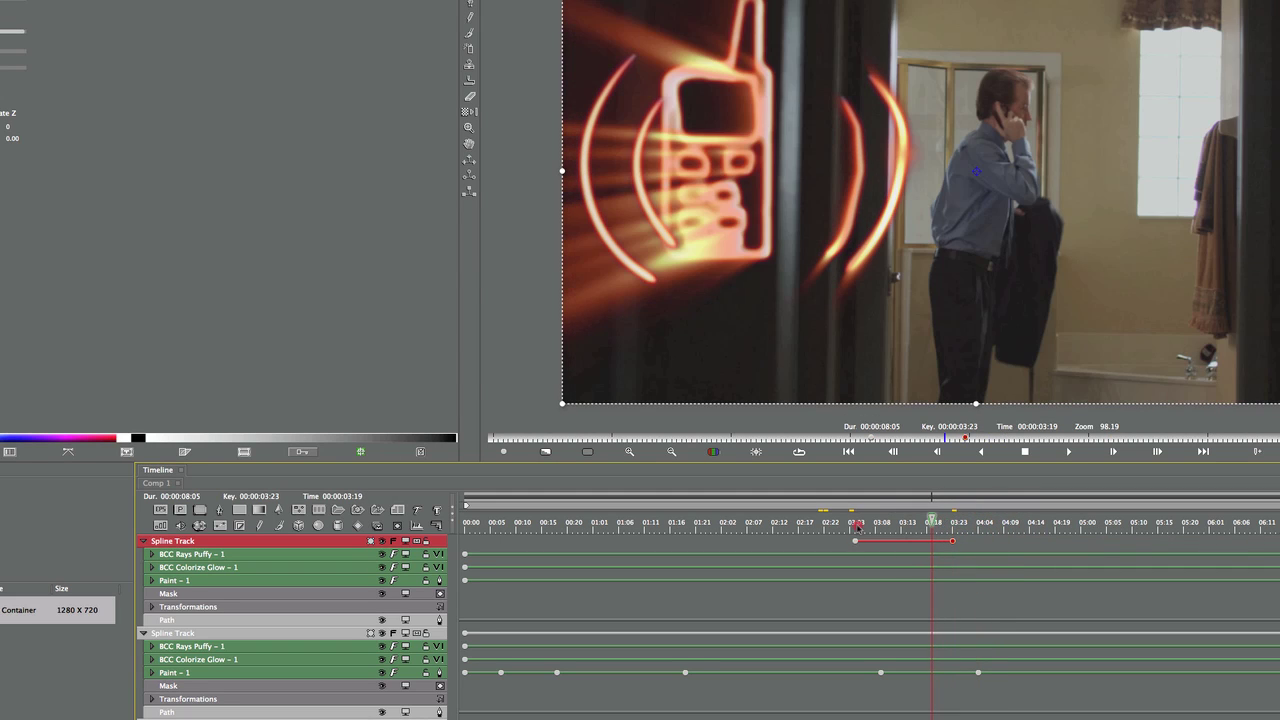
At 00:00:03:05, set the sound-wave Paint track's Rotate Z to 8 with Jitter interpolation.
left_click_drag(857, 527, 880, 526)
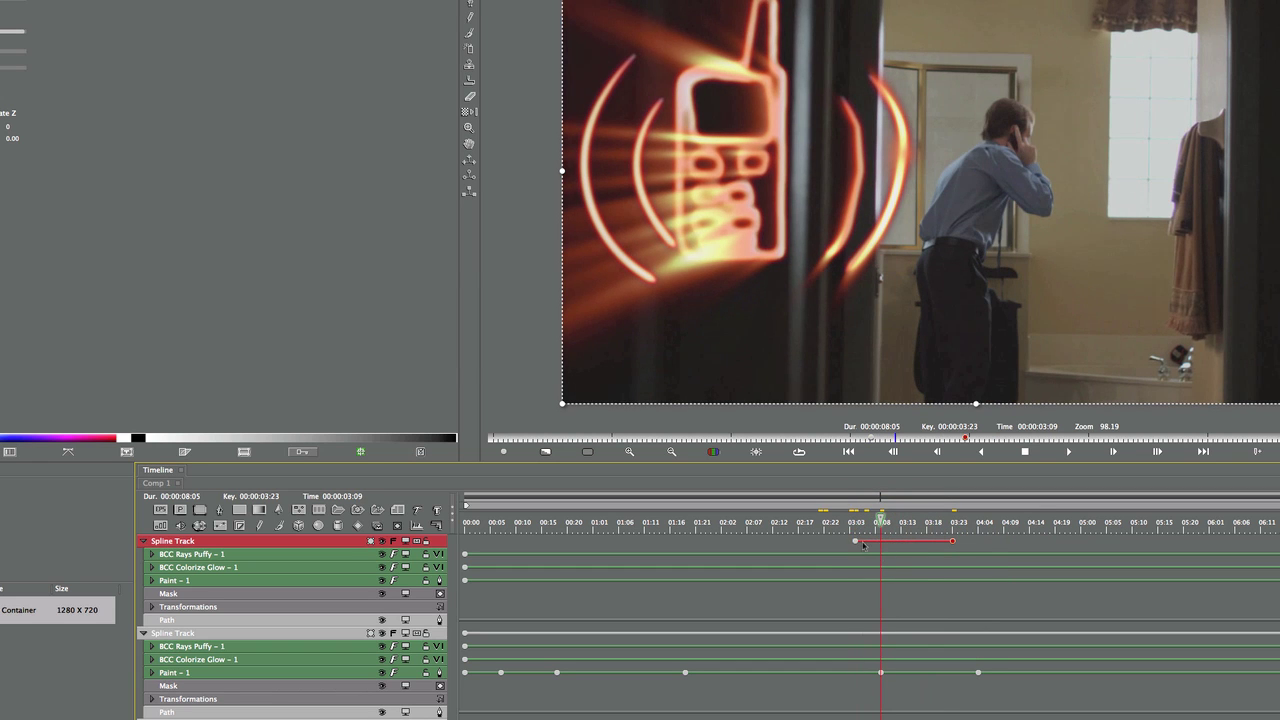
left_click(858, 530)
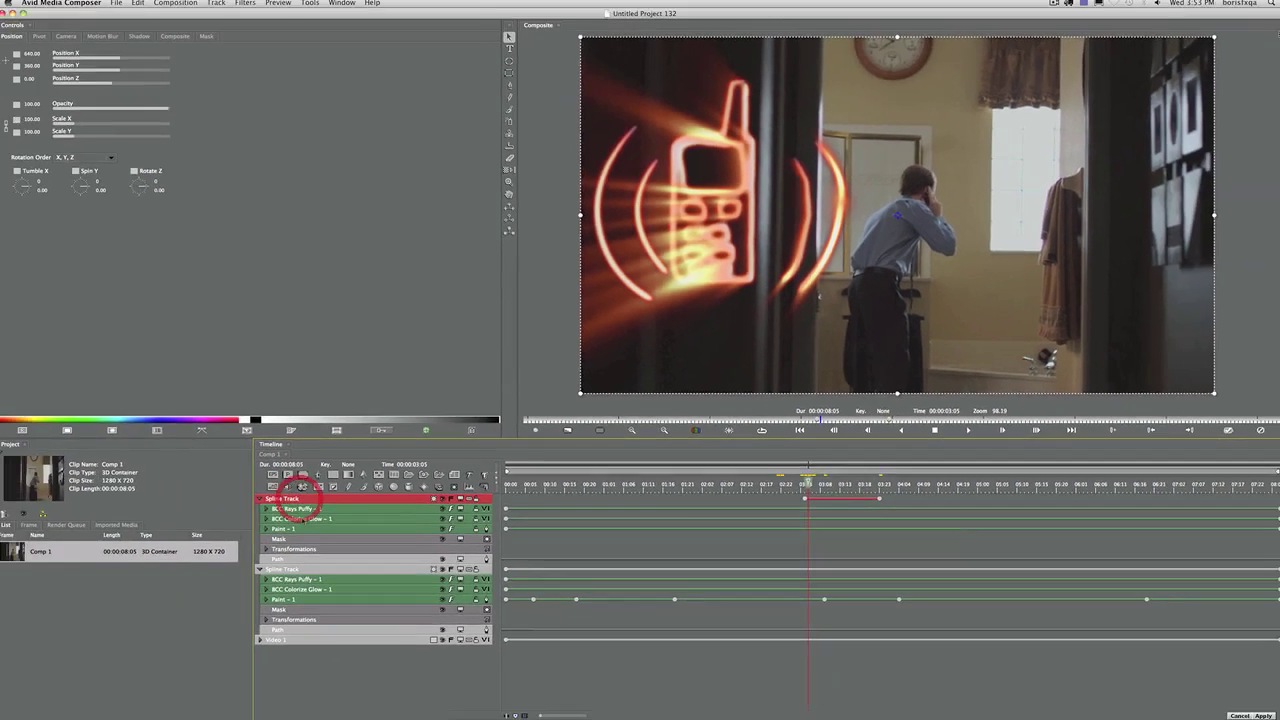
left_click(196, 582)
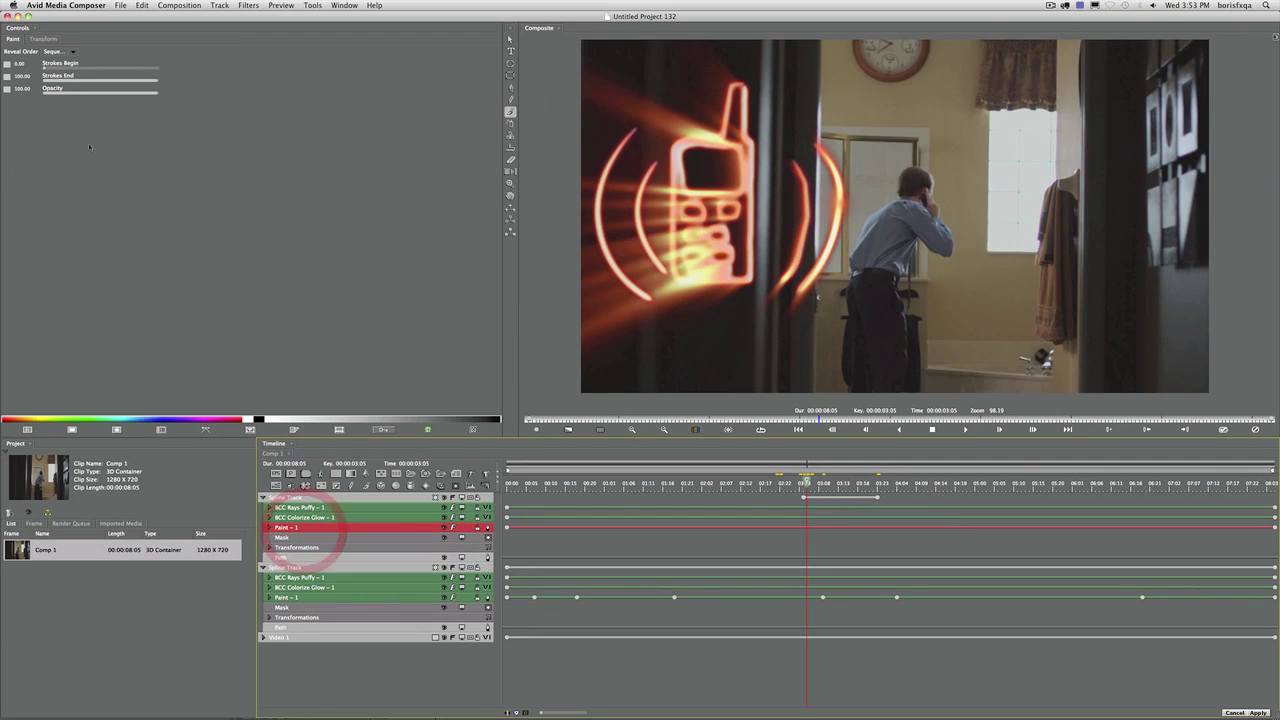
left_click(43, 39)
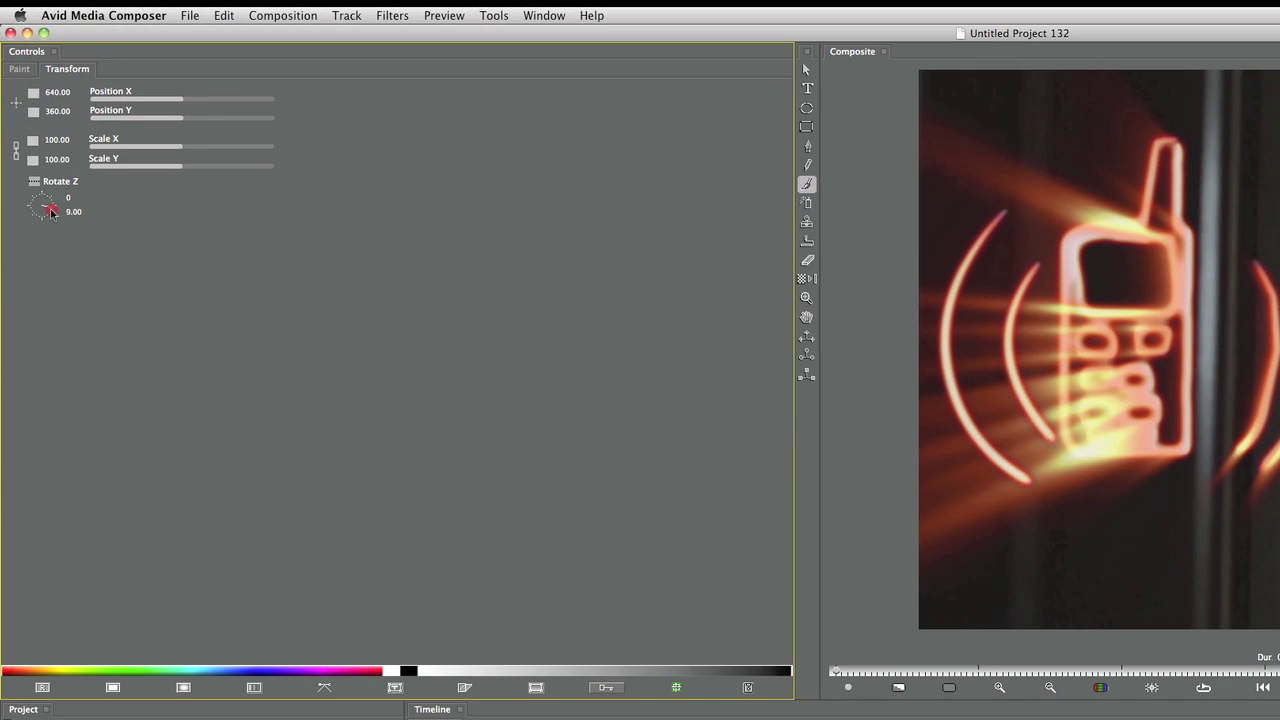
left_click_drag(52, 213, 53, 209)
left_click(33, 183)
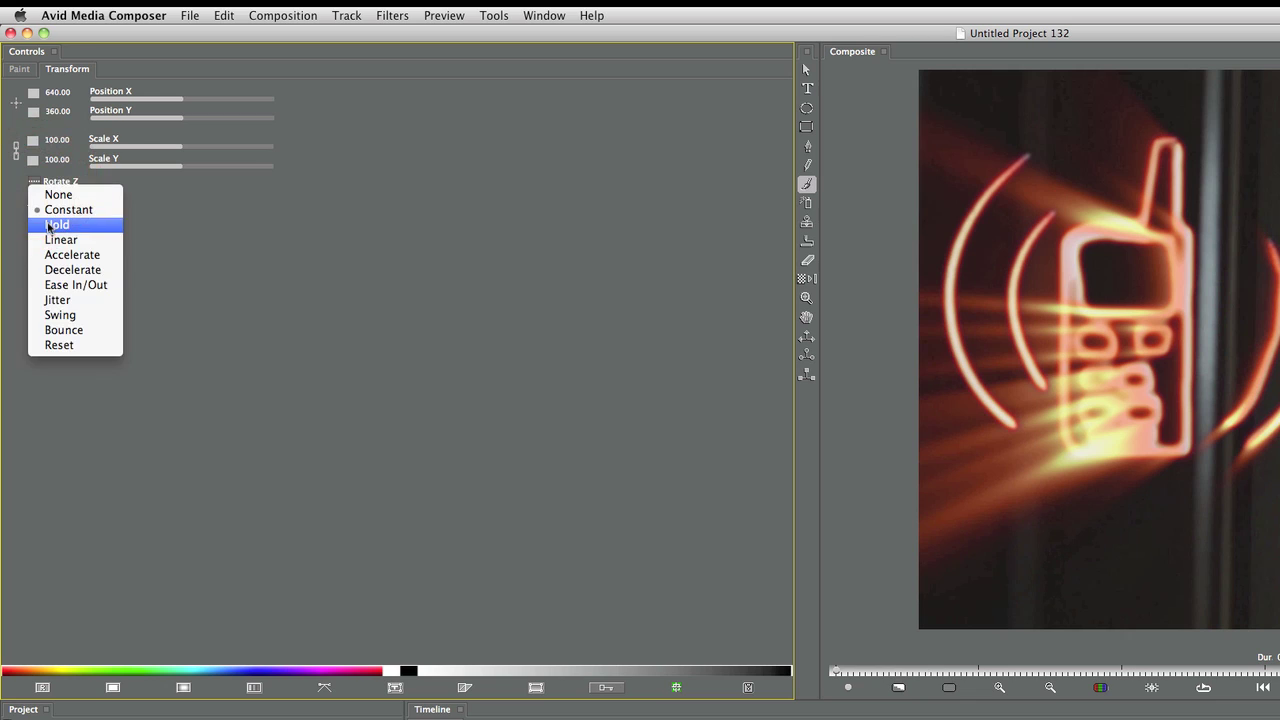
left_click(50, 300)
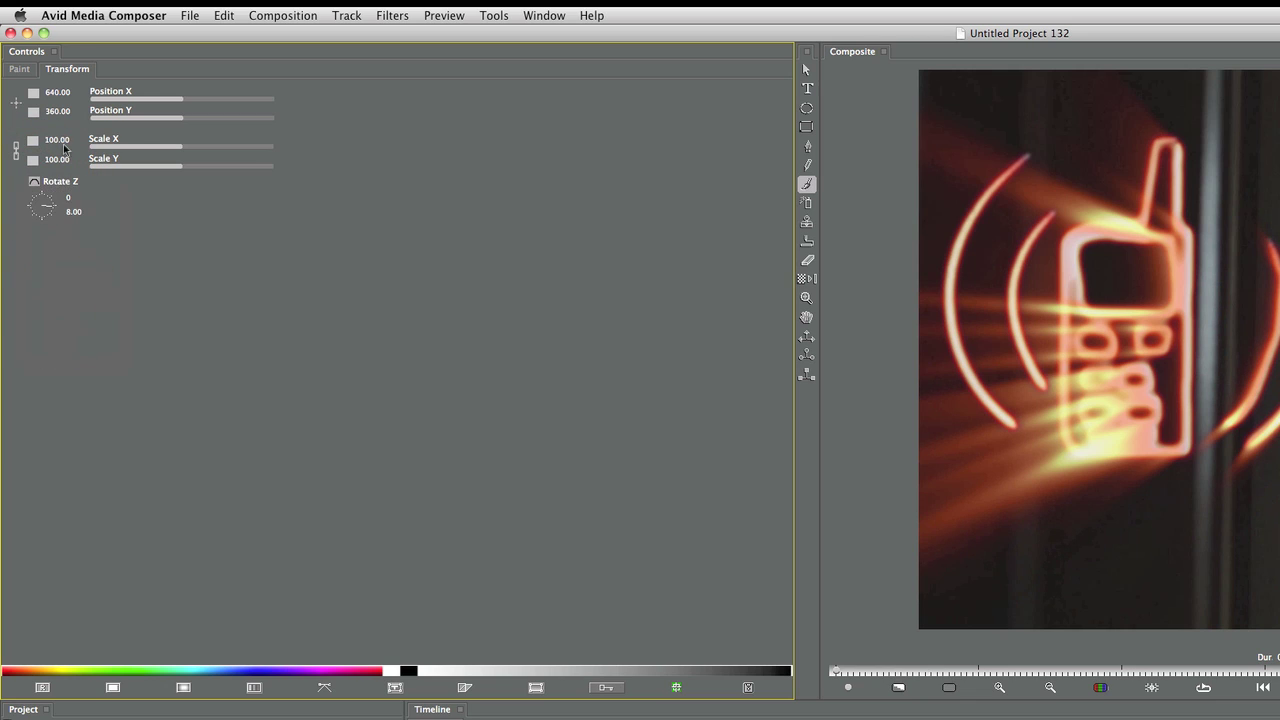
Scale the sound waves to 81.25 with Jitter interpolation and reposition them at X 547.33, Y 393.61.
left_click(166, 147)
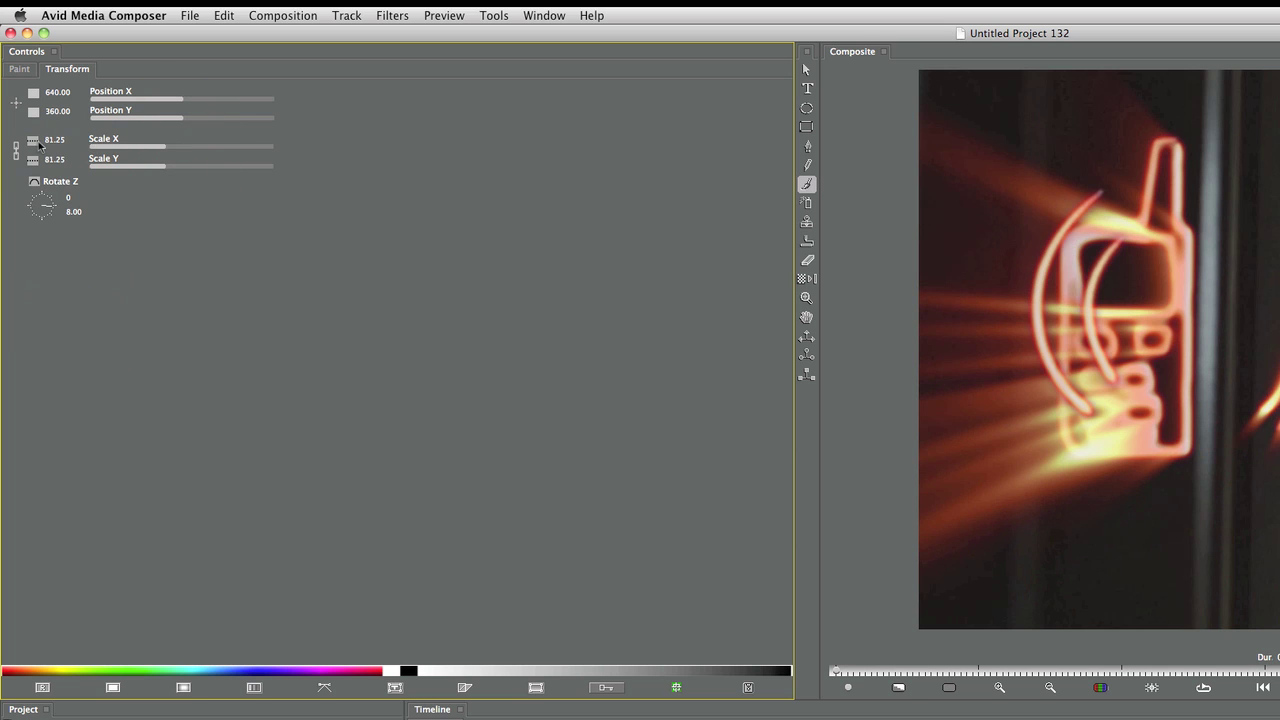
left_click(34, 140)
left_click(56, 258)
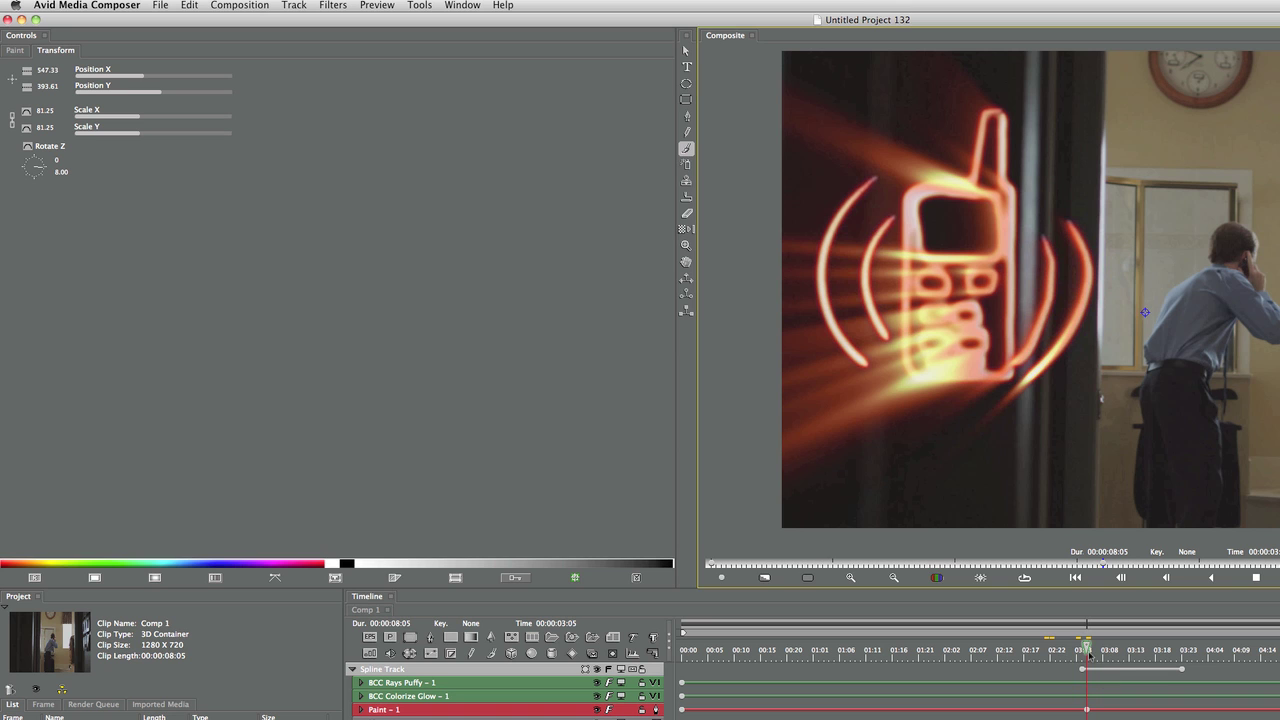
At 00:00:03:15, scale the sound waves to about 95.5, adjust their Z rotation and preview the jitter animation.
left_click_drag(1088, 648, 1142, 659)
left_click_drag(121, 116, 152, 116)
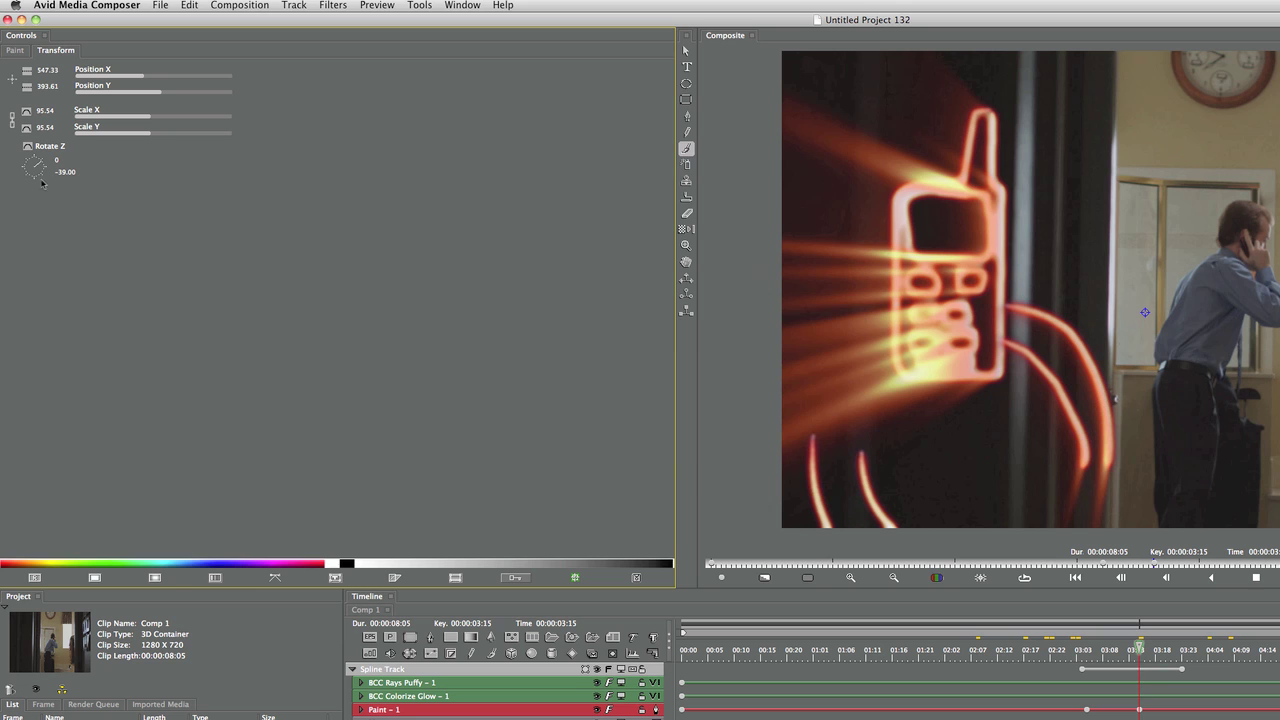
left_click_drag(42, 165, 42, 166)
left_click(1129, 662)
key("space")
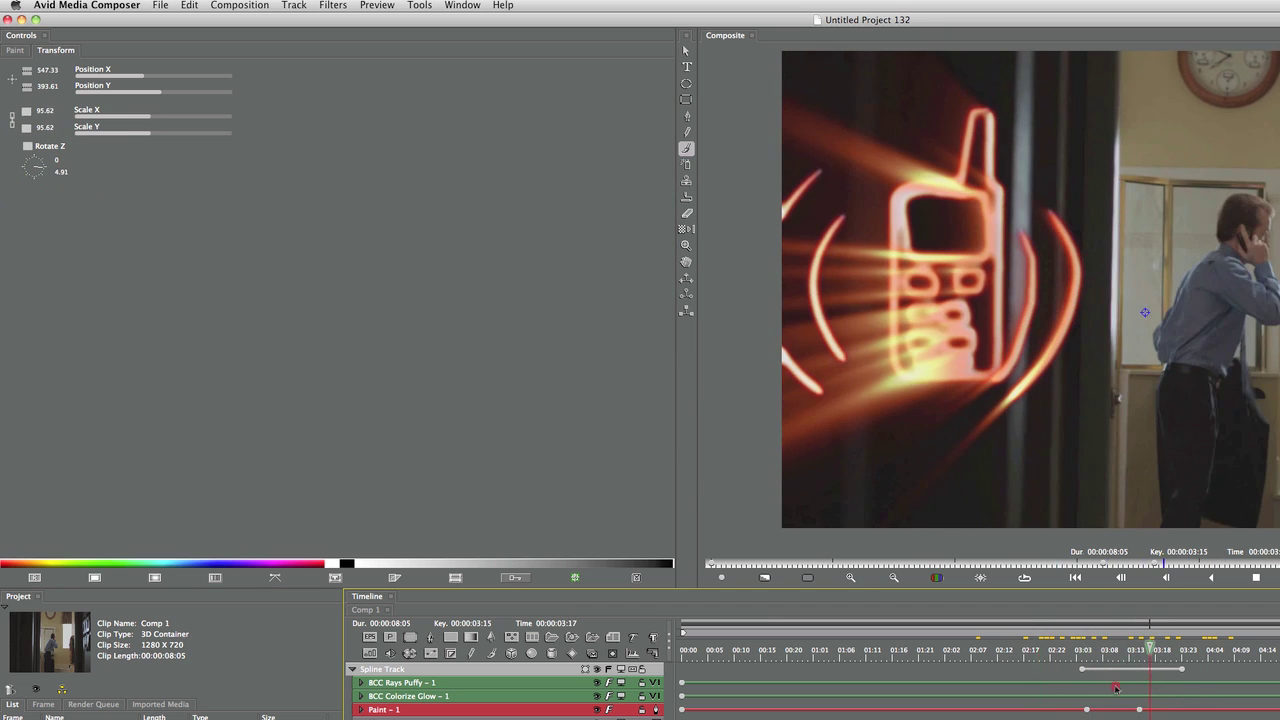
Apply the blues.bcp color preset to the sound-wave track's BCC Colorize Glow and BCC Rays Puffy filters.
left_click(391, 696)
left_click(96, 414)
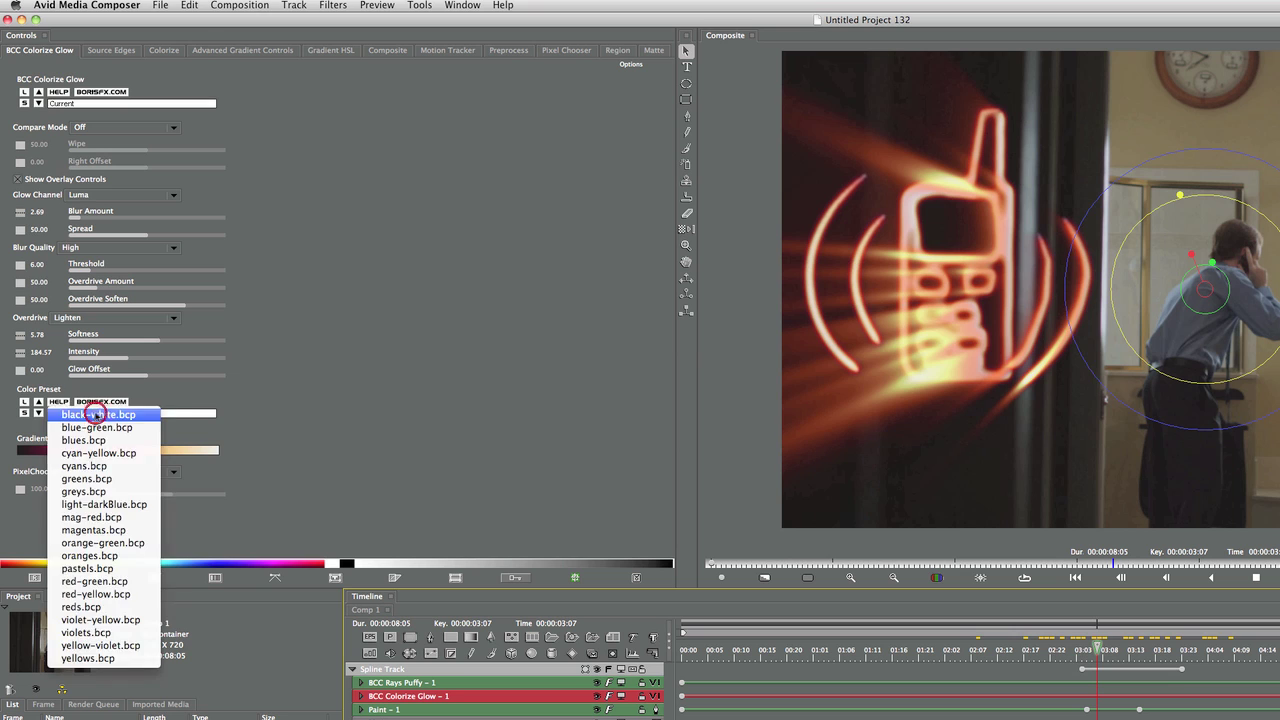
left_click(116, 440)
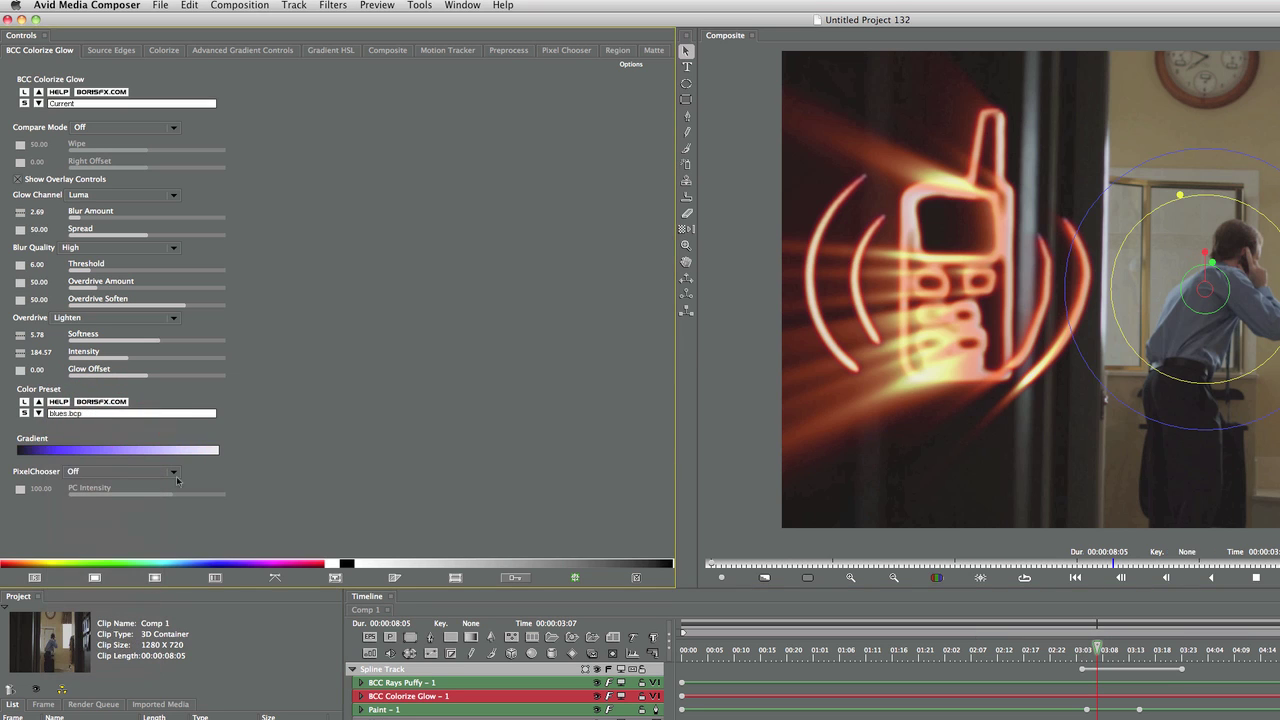
left_click(420, 683)
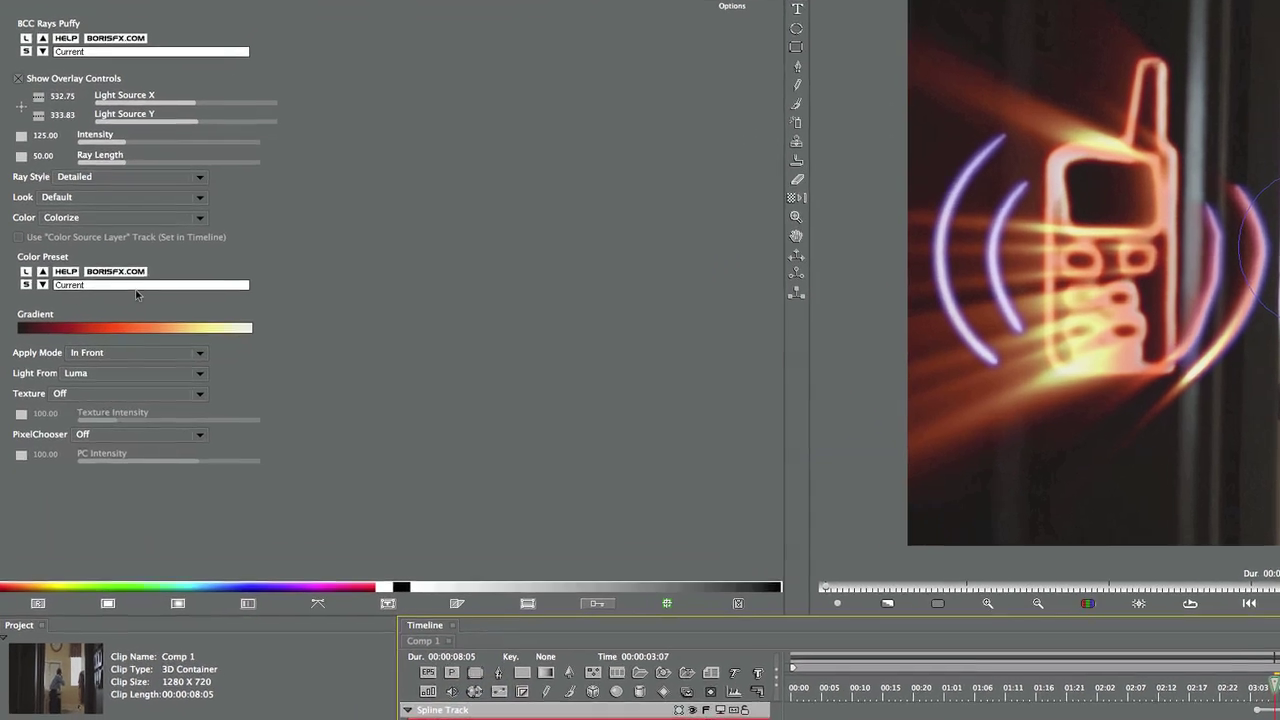
left_click(150, 303)
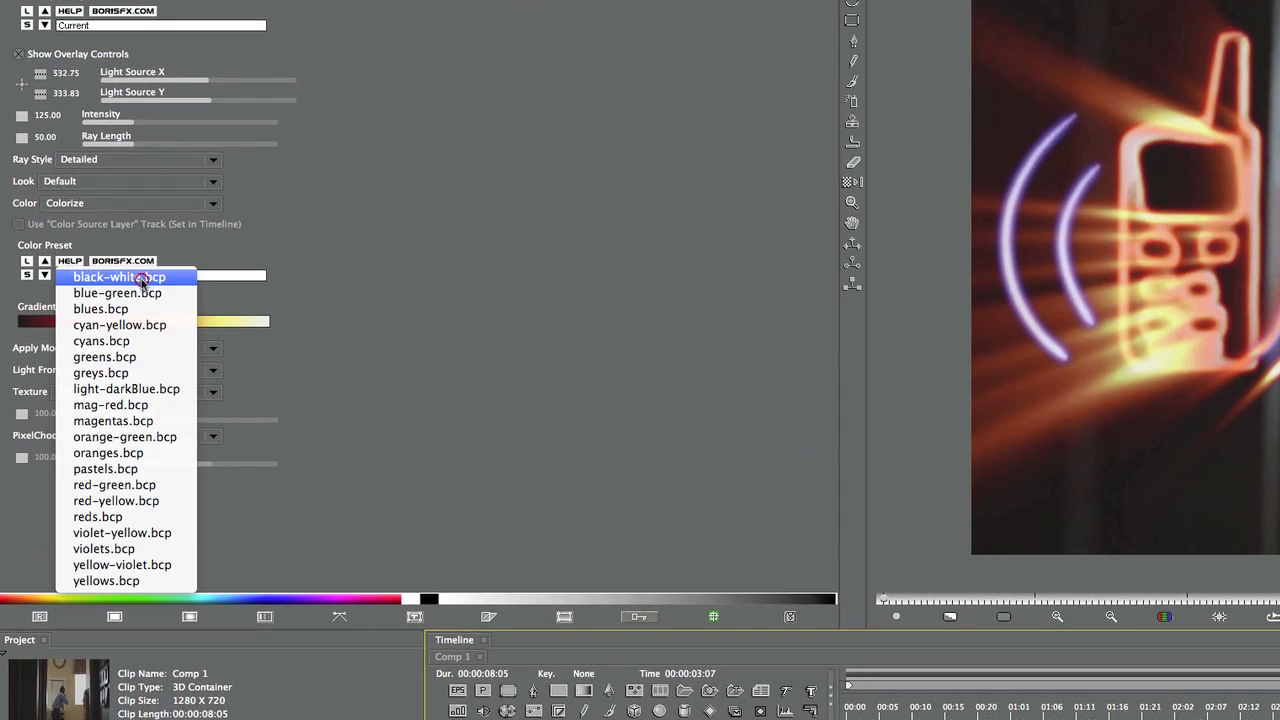
left_click(141, 310)
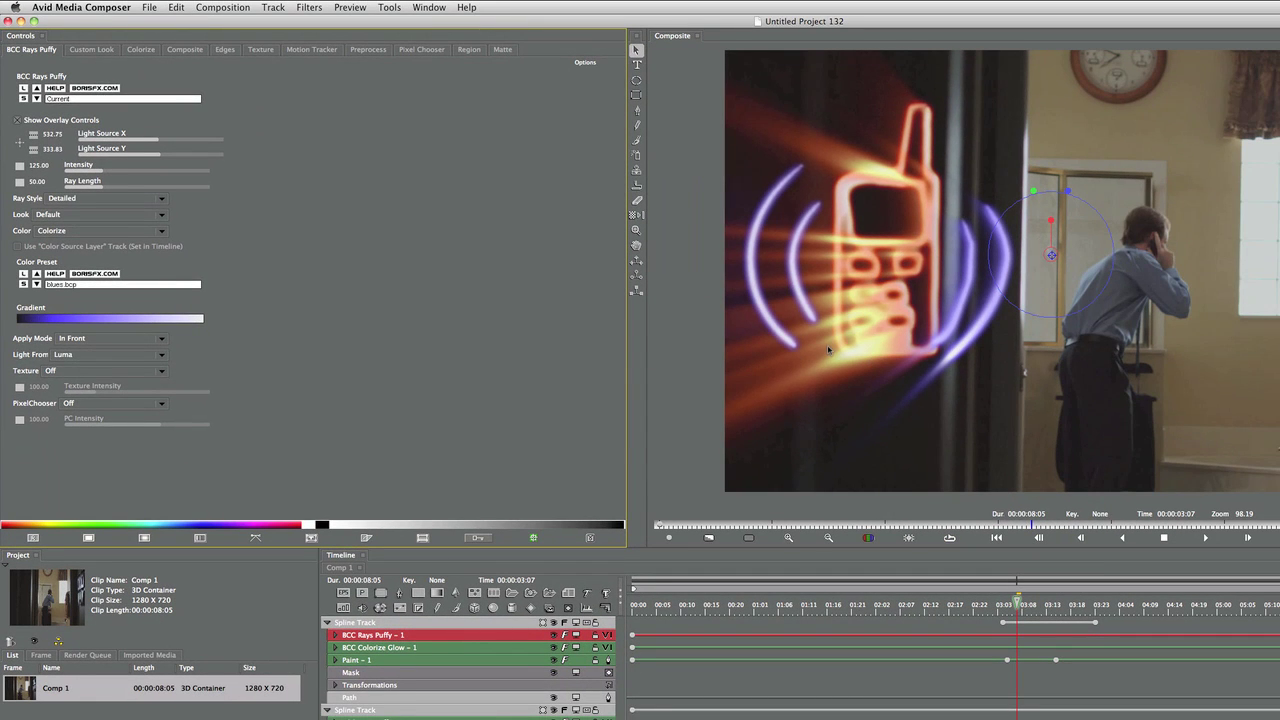
Fade in the sound-wave Spline Track with Linear opacity, starting at its first keyframe and reaching 100 at 00:00:03:06.
left_click(386, 626)
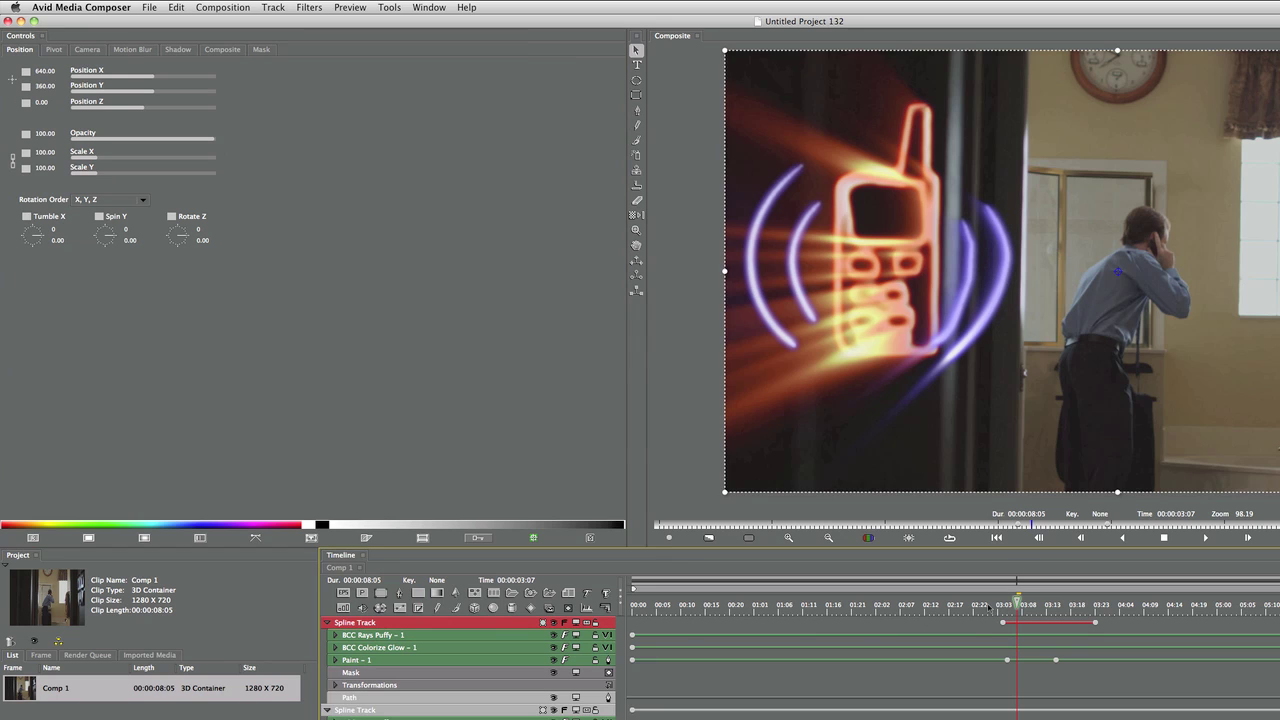
left_click_drag(1006, 604, 1003, 603)
left_click(1003, 603)
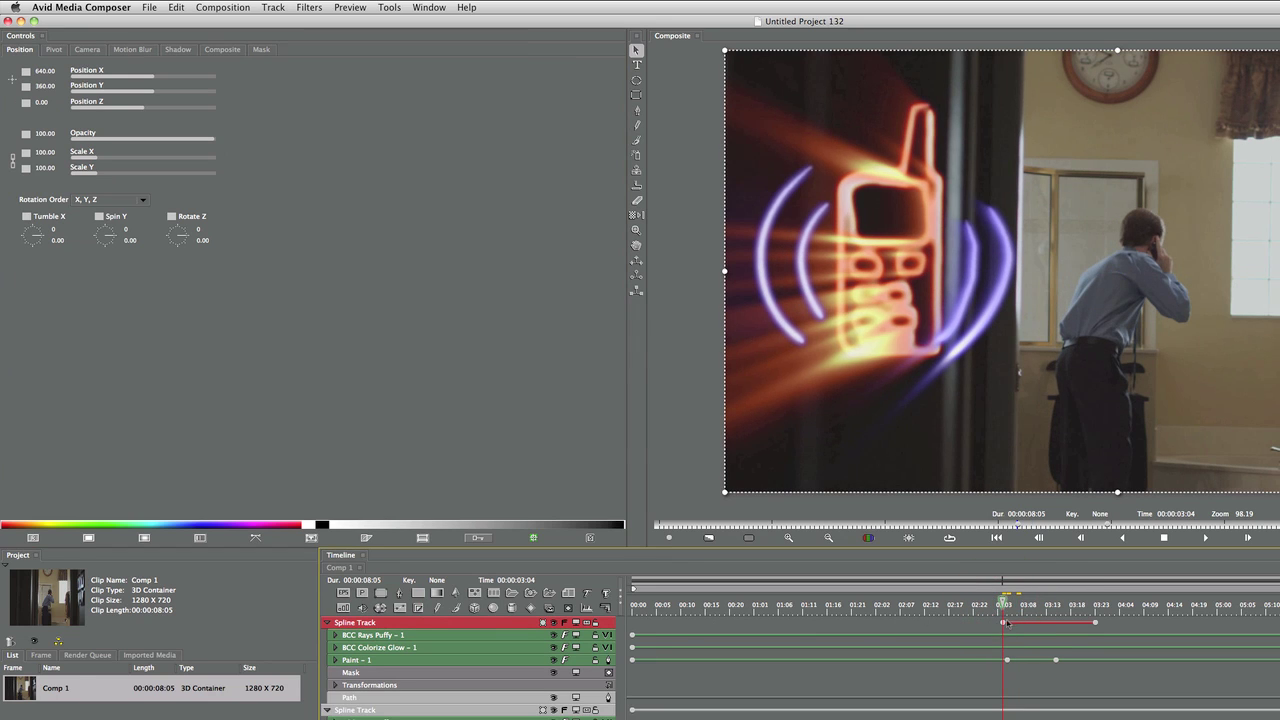
left_click(1002, 622)
left_click(25, 134)
left_click(42, 180)
left_click_drag(96, 139, 33, 143)
left_click(1012, 605)
left_click_drag(95, 139, 251, 149)
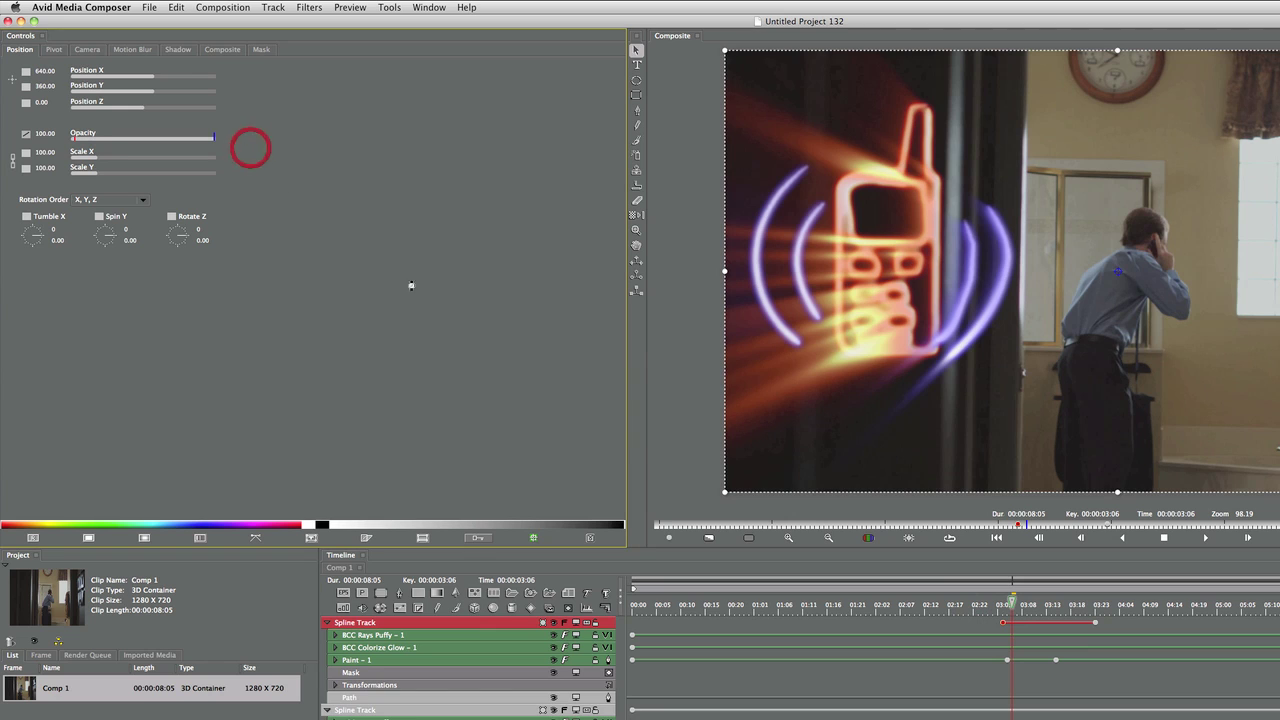
Fade out the sound-wave Spline Track by adding an opacity keyframe at 00:00:03:20, setting its last keyframe's opacity to 0, and preview the fade.
left_click(1081, 607)
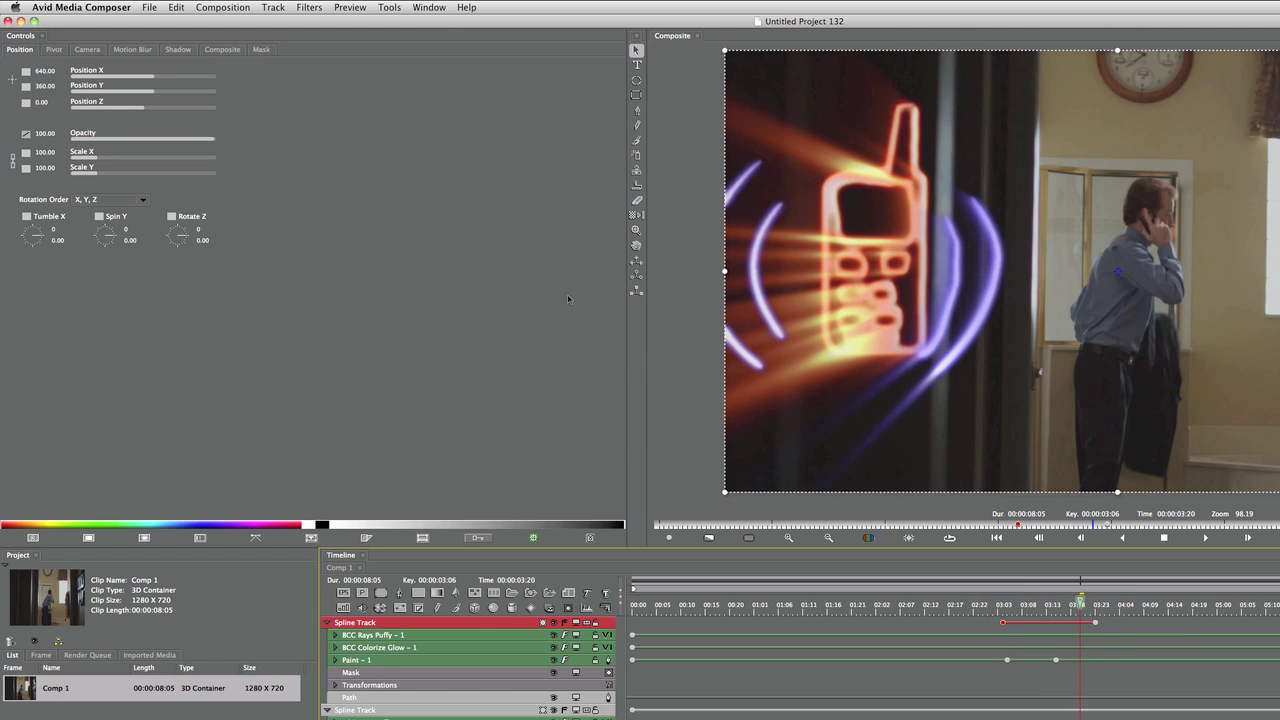
left_click(676, 539)
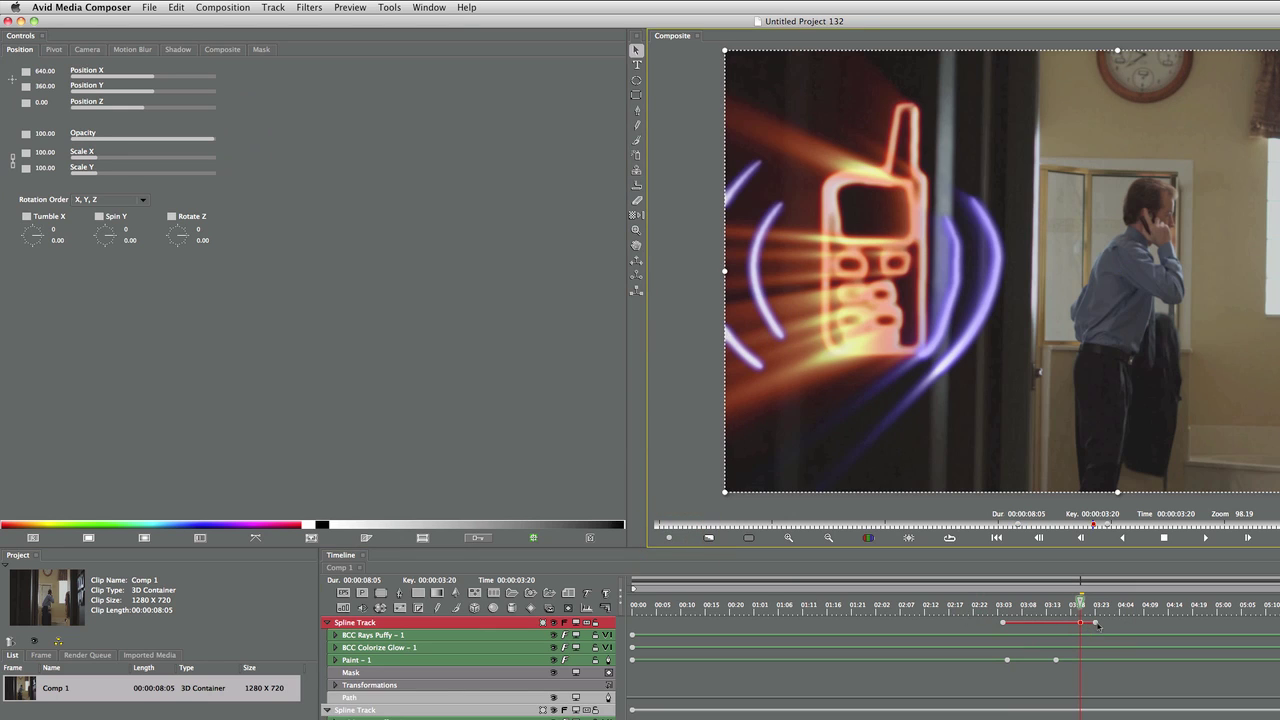
left_click(1096, 623)
left_click_drag(84, 138, 30, 136)
left_click(1090, 607)
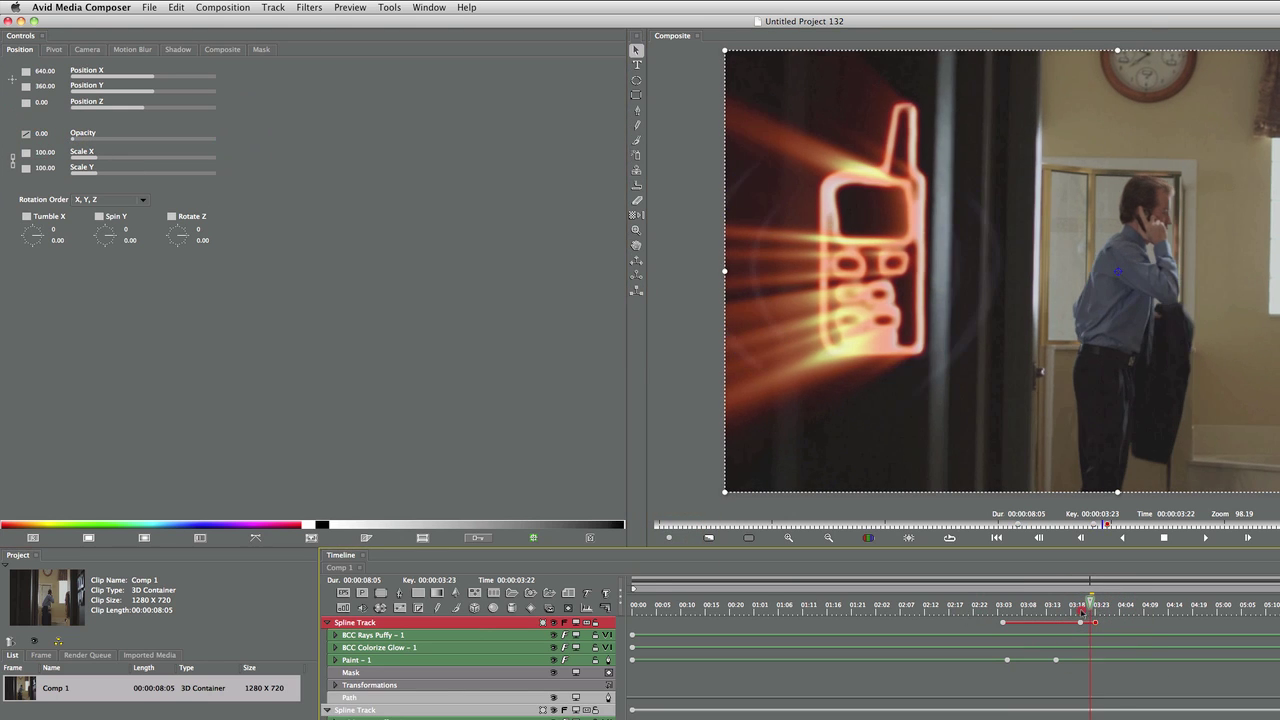
left_click_drag(1080, 612, 1279, 612)
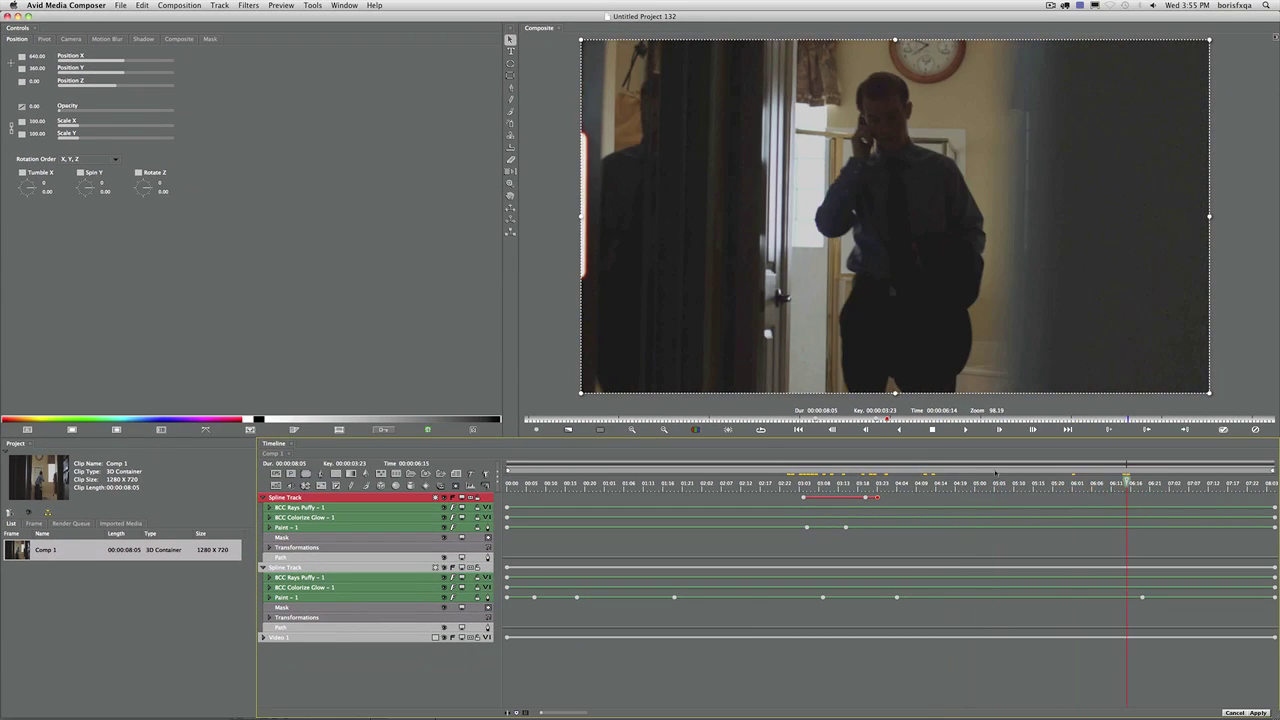
left_click_drag(845, 487, 897, 489)
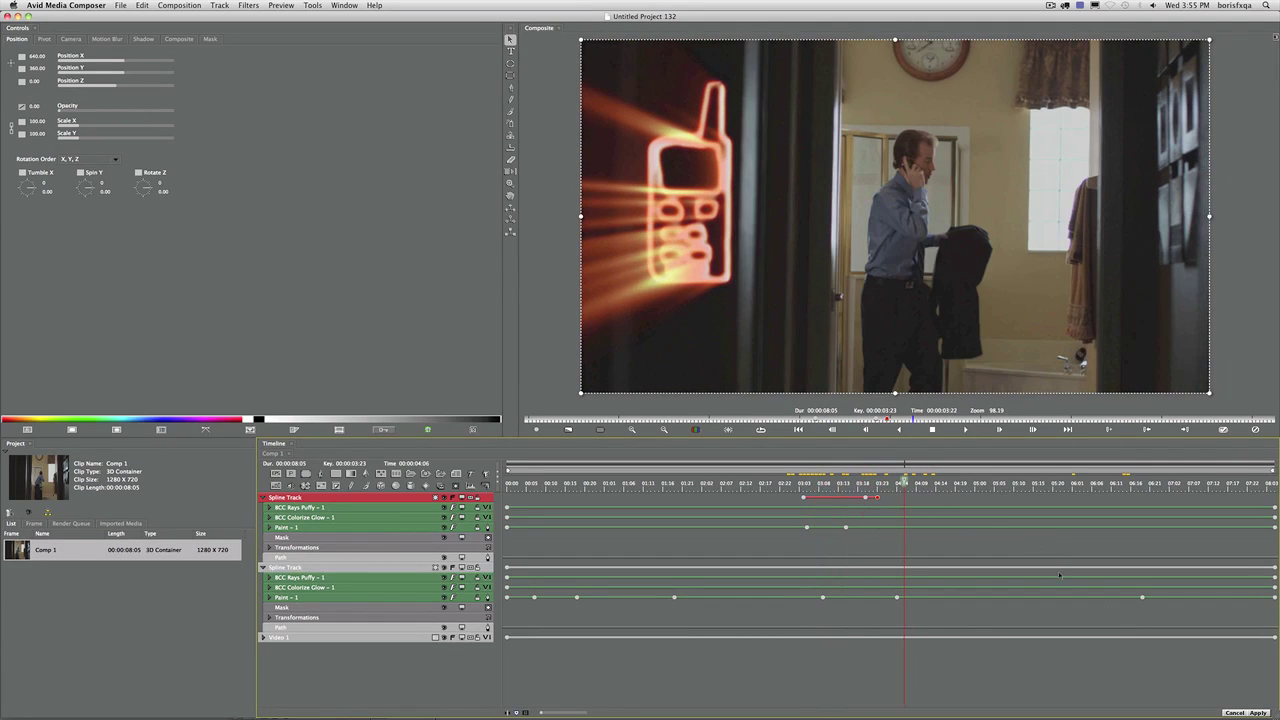
Apply the Boris RED composition to the clip and review the phone and sound-wave animation in the Avid sequence.
left_click(1259, 712)
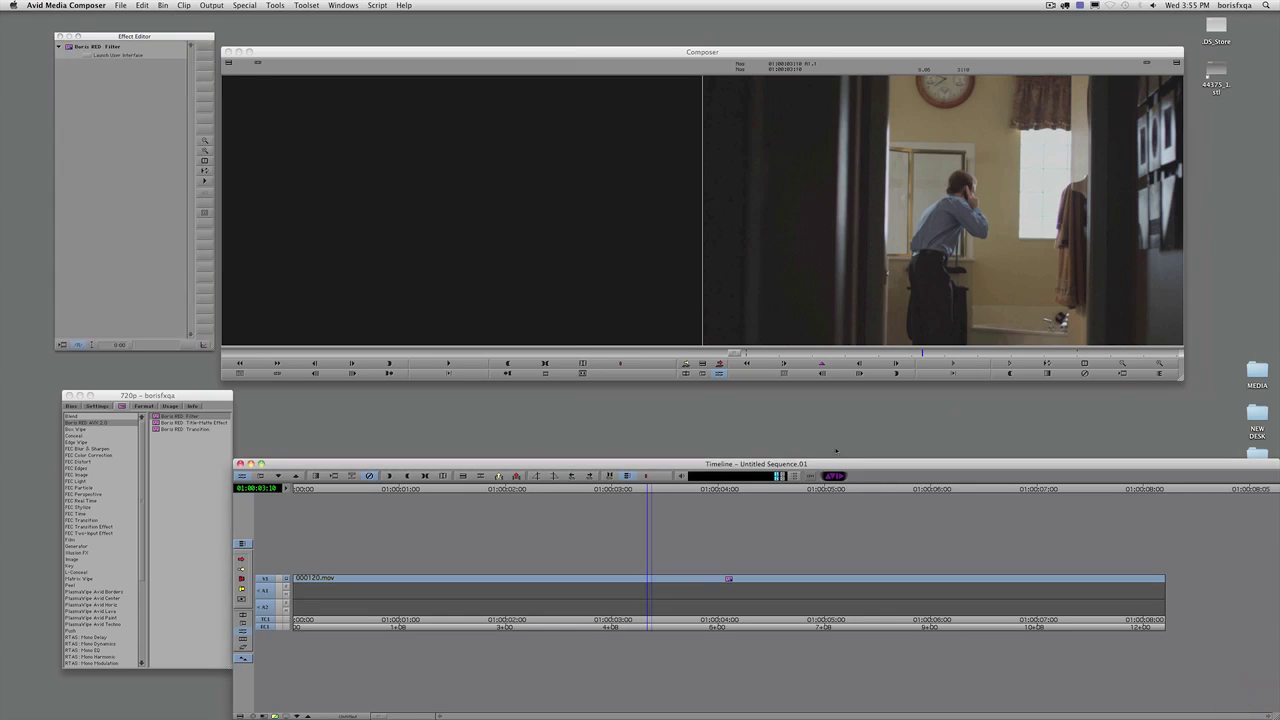
left_click_drag(617, 490, 258, 488)
left_click_drag(405, 489, 945, 499)
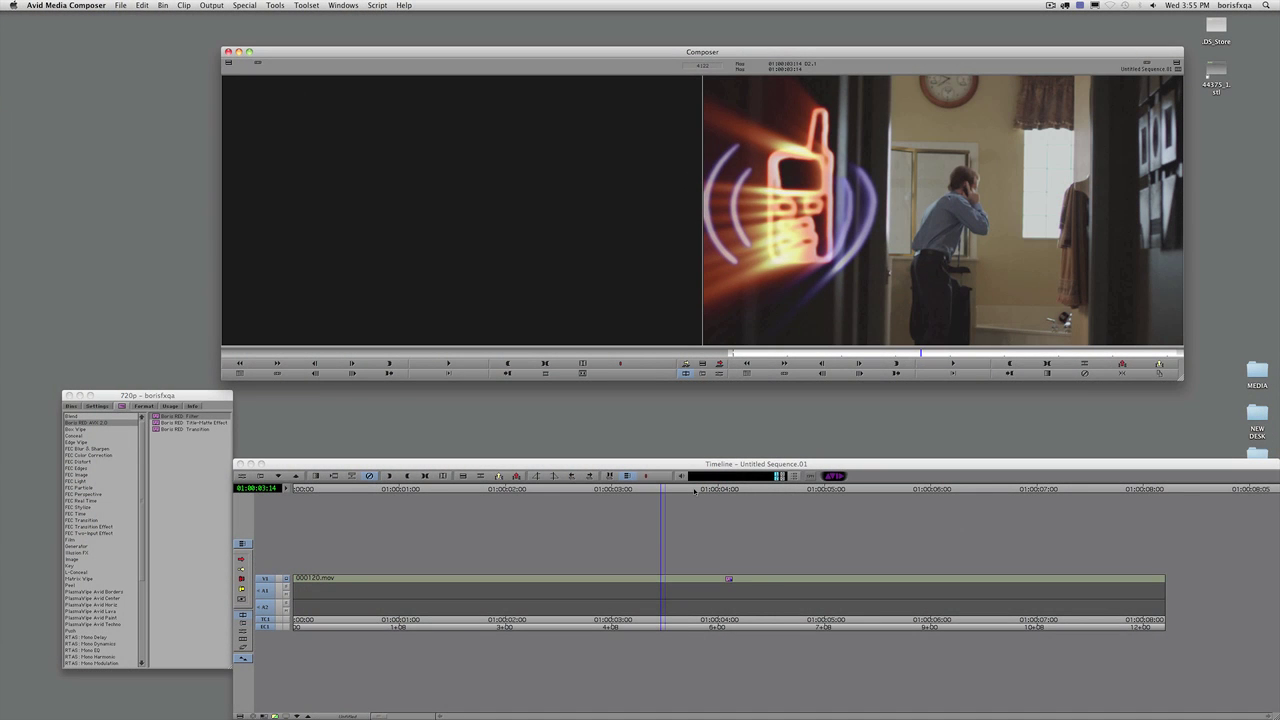
left_click_drag(694, 489, 766, 487)
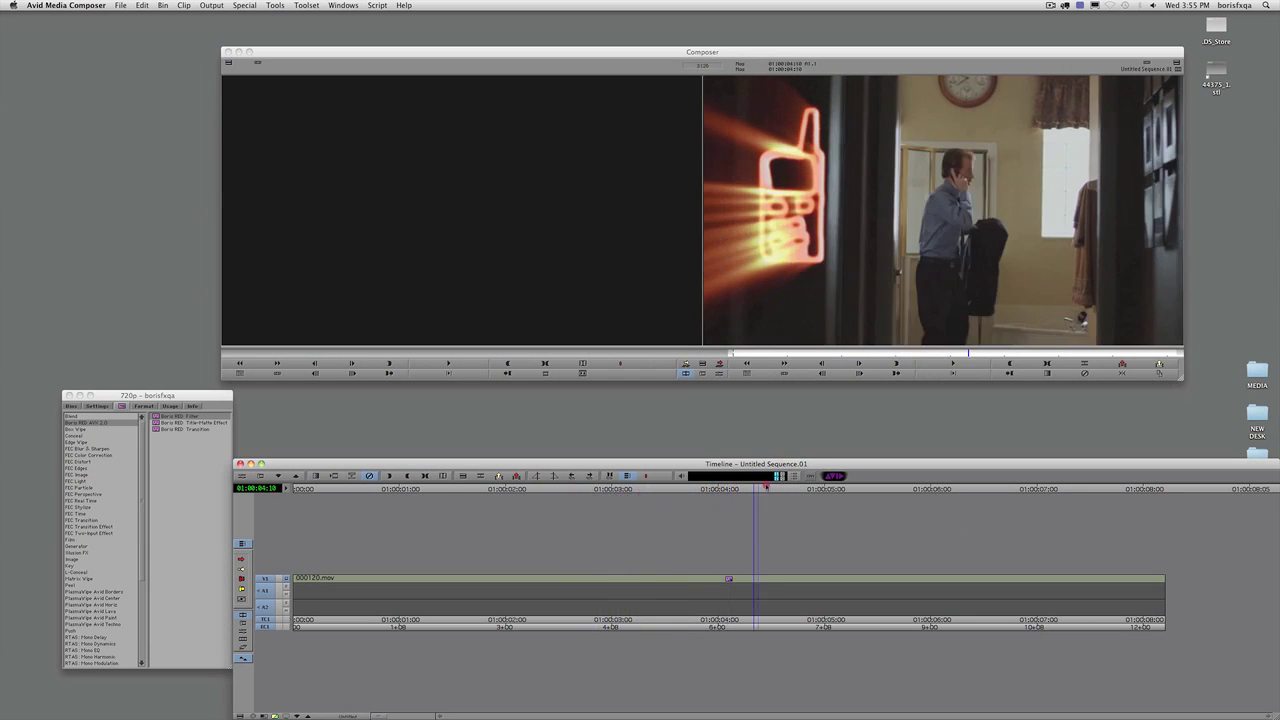
left_click(686, 489)
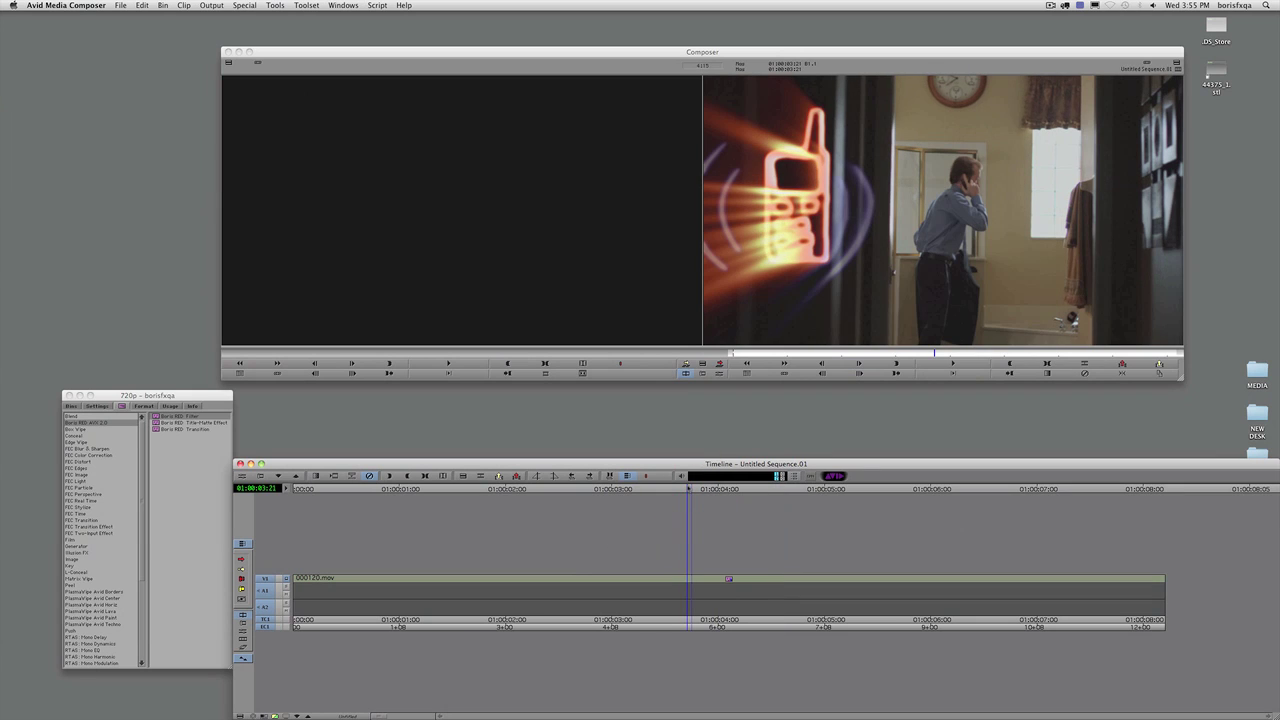